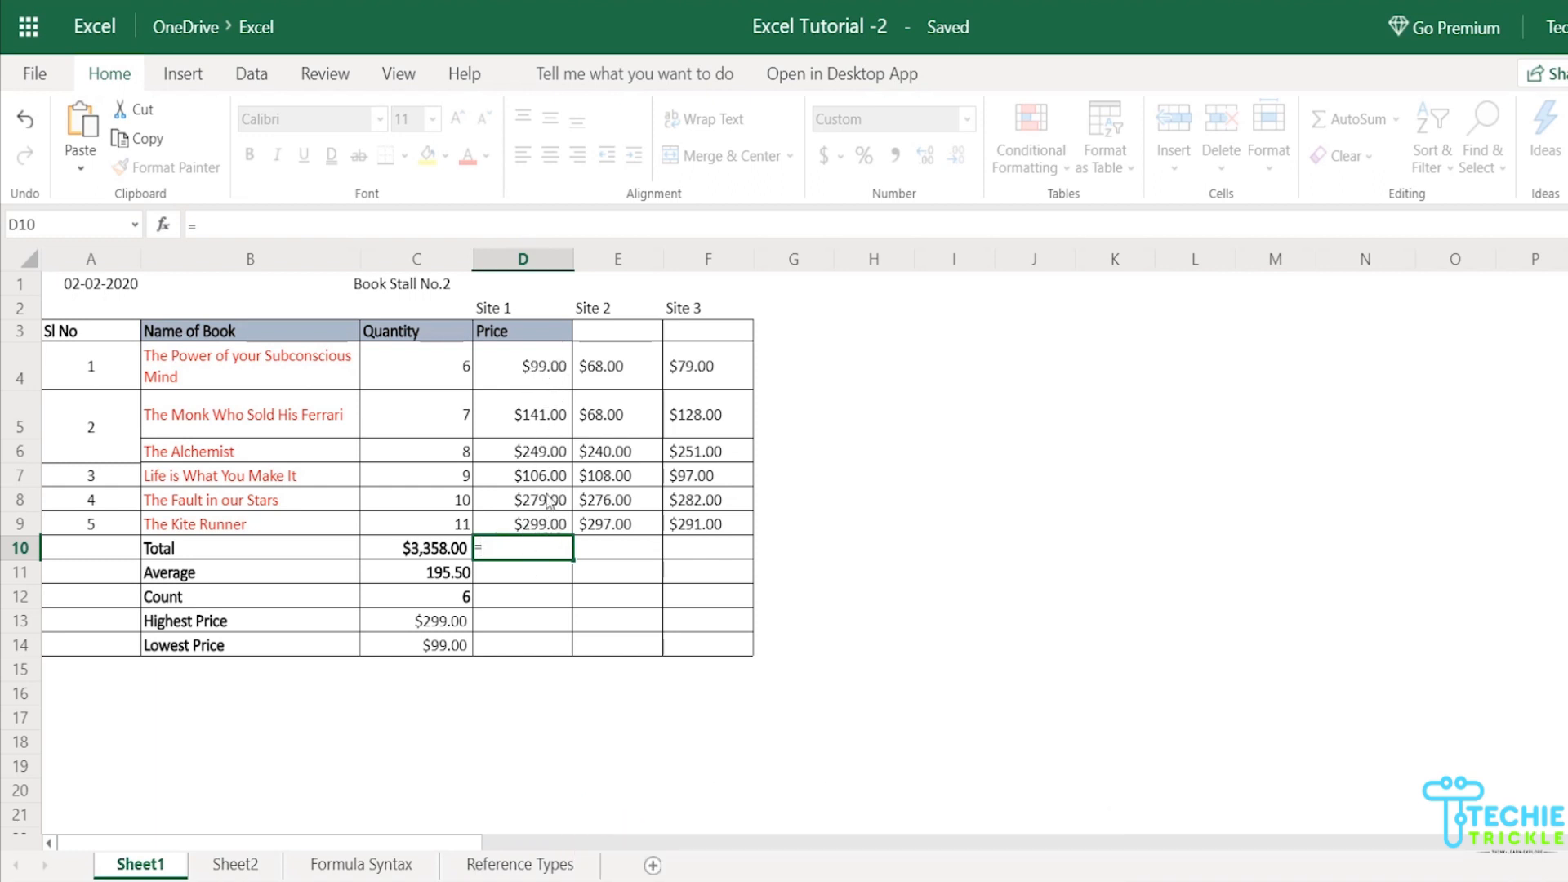
Complete the Site 1 Total in D10 as a sum of typed constants, =99+141+249+106+279+299, and view its formula.
text(99+141+2)
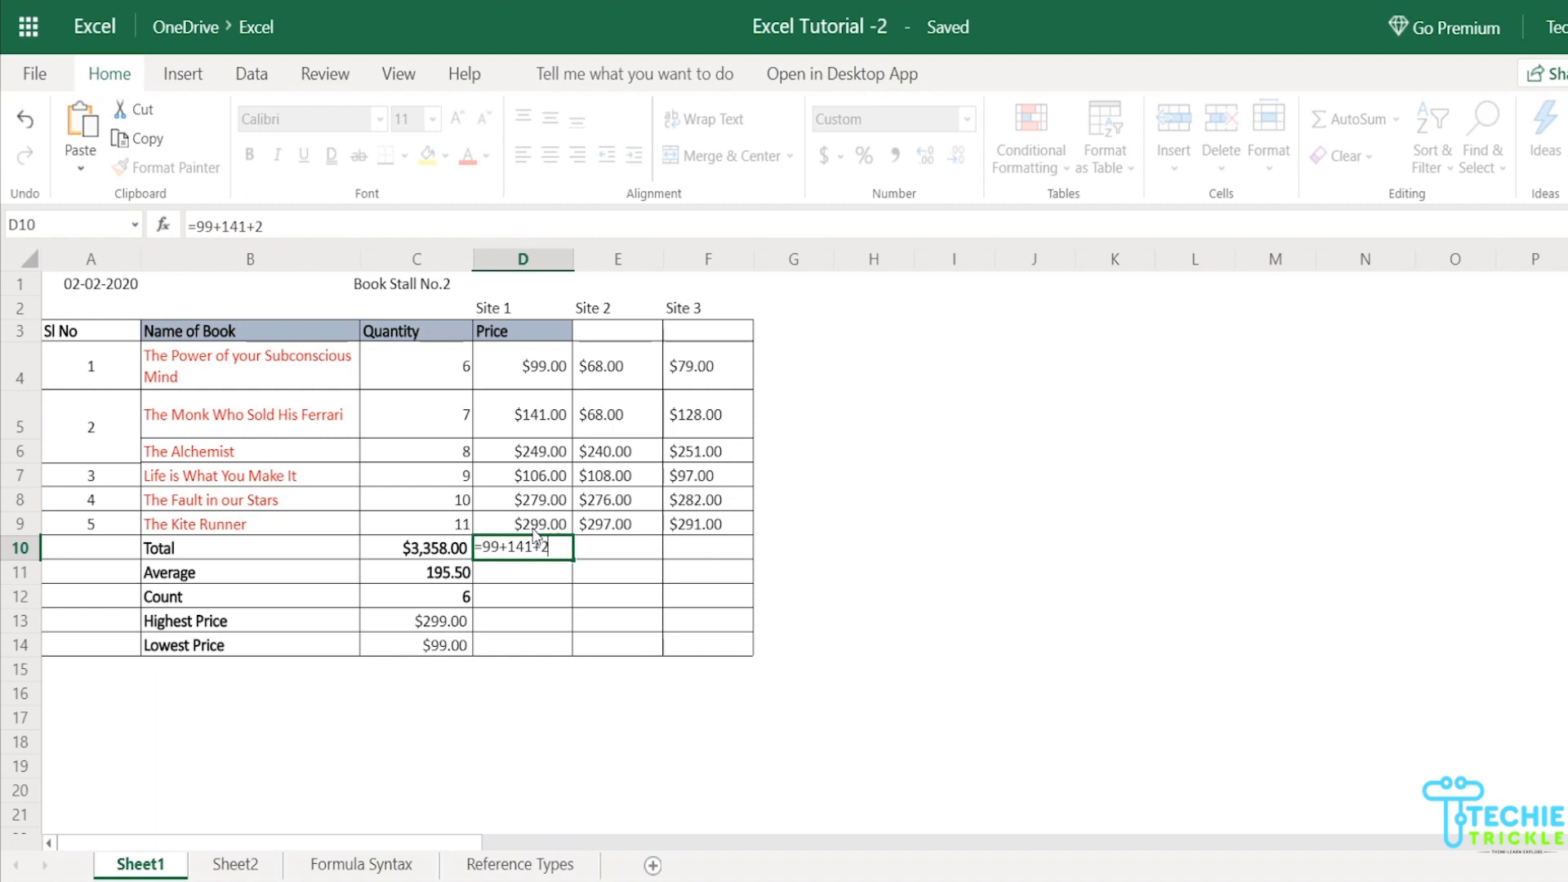
text(49+)
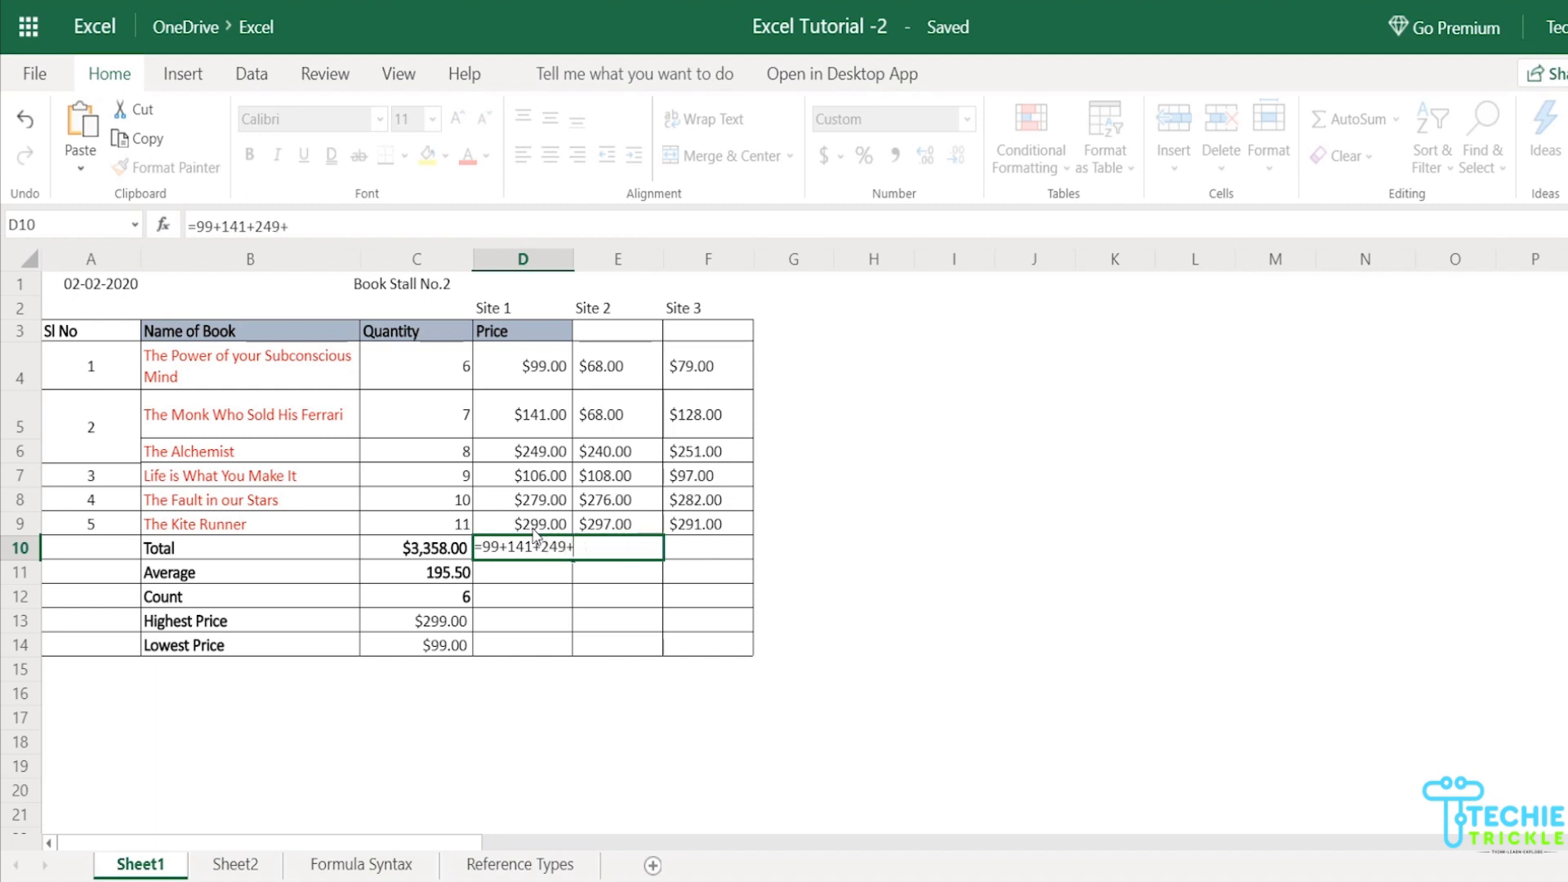
text(106+279+299)
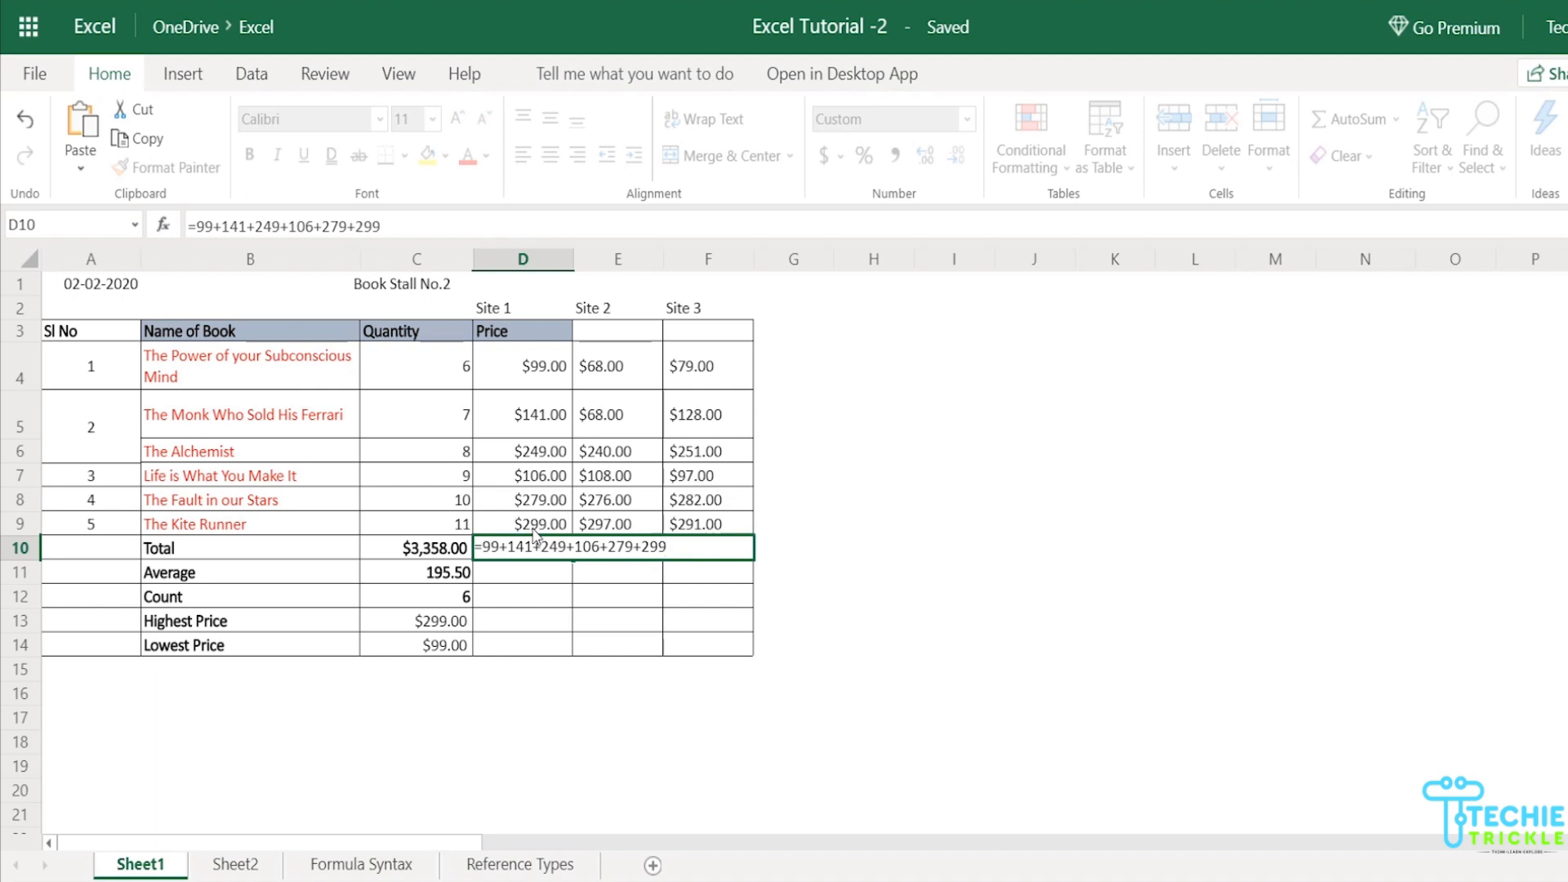
key(Return)
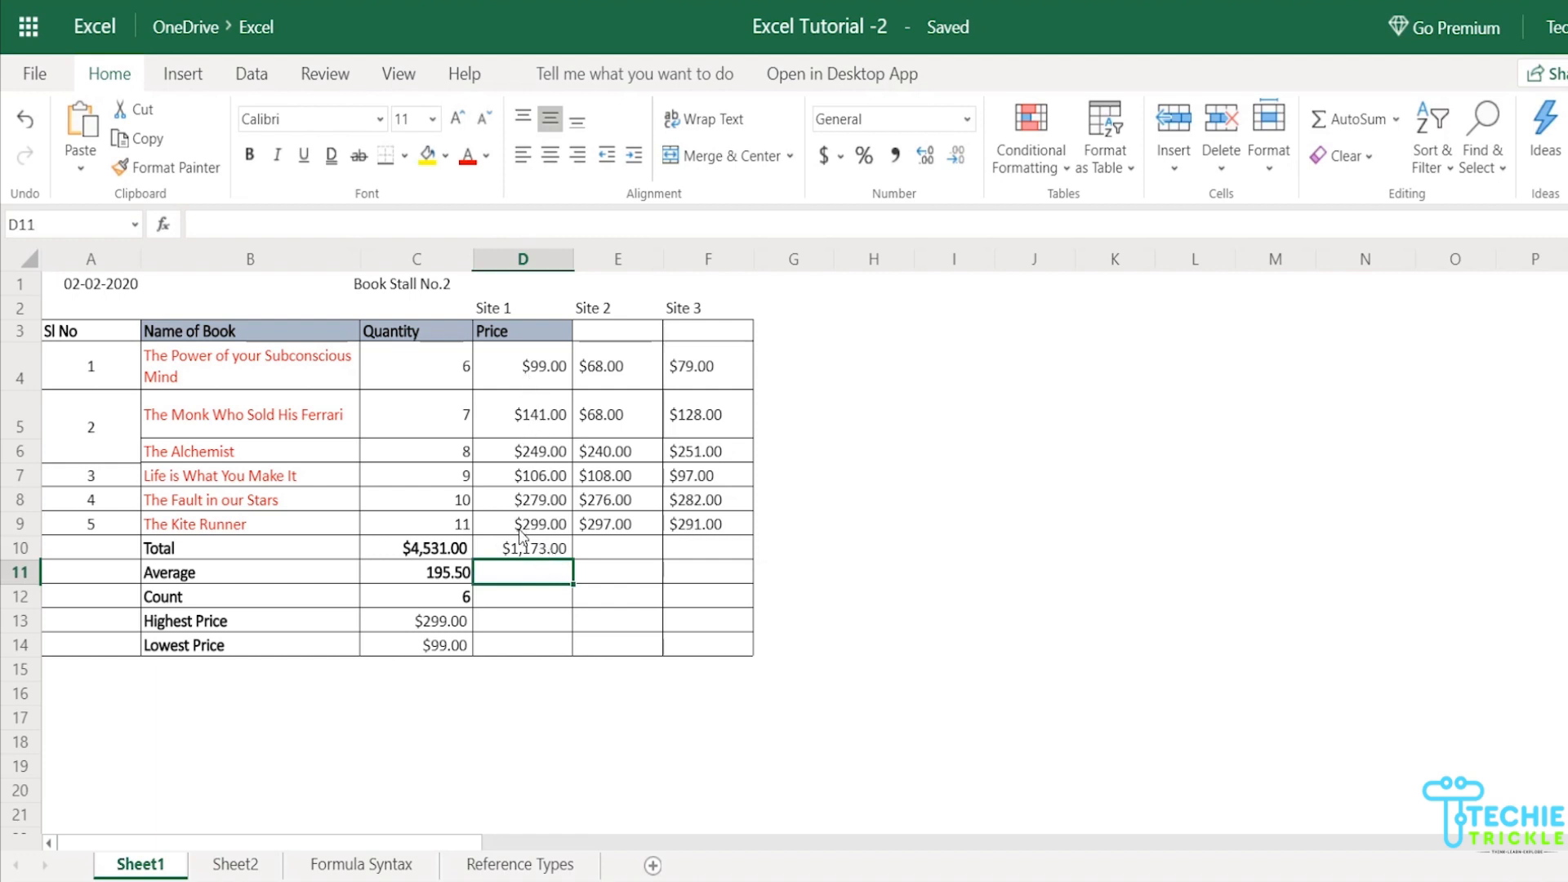
click(520, 550)
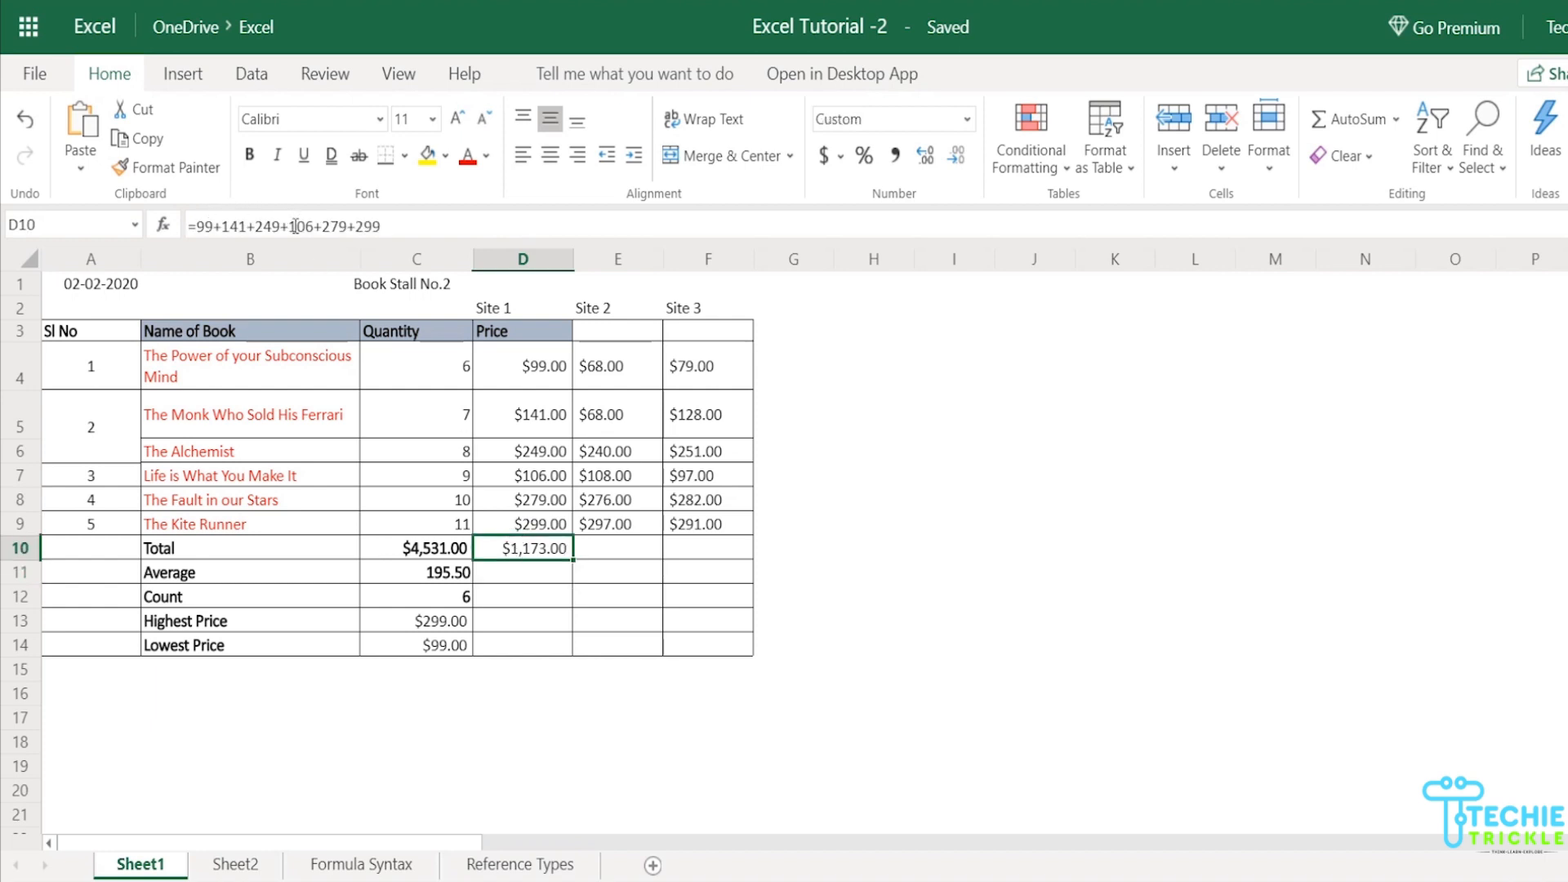
Set the Site 1 price of The Monk Who Sold His Ferrari in D5 to 144.
double_click(527, 413)
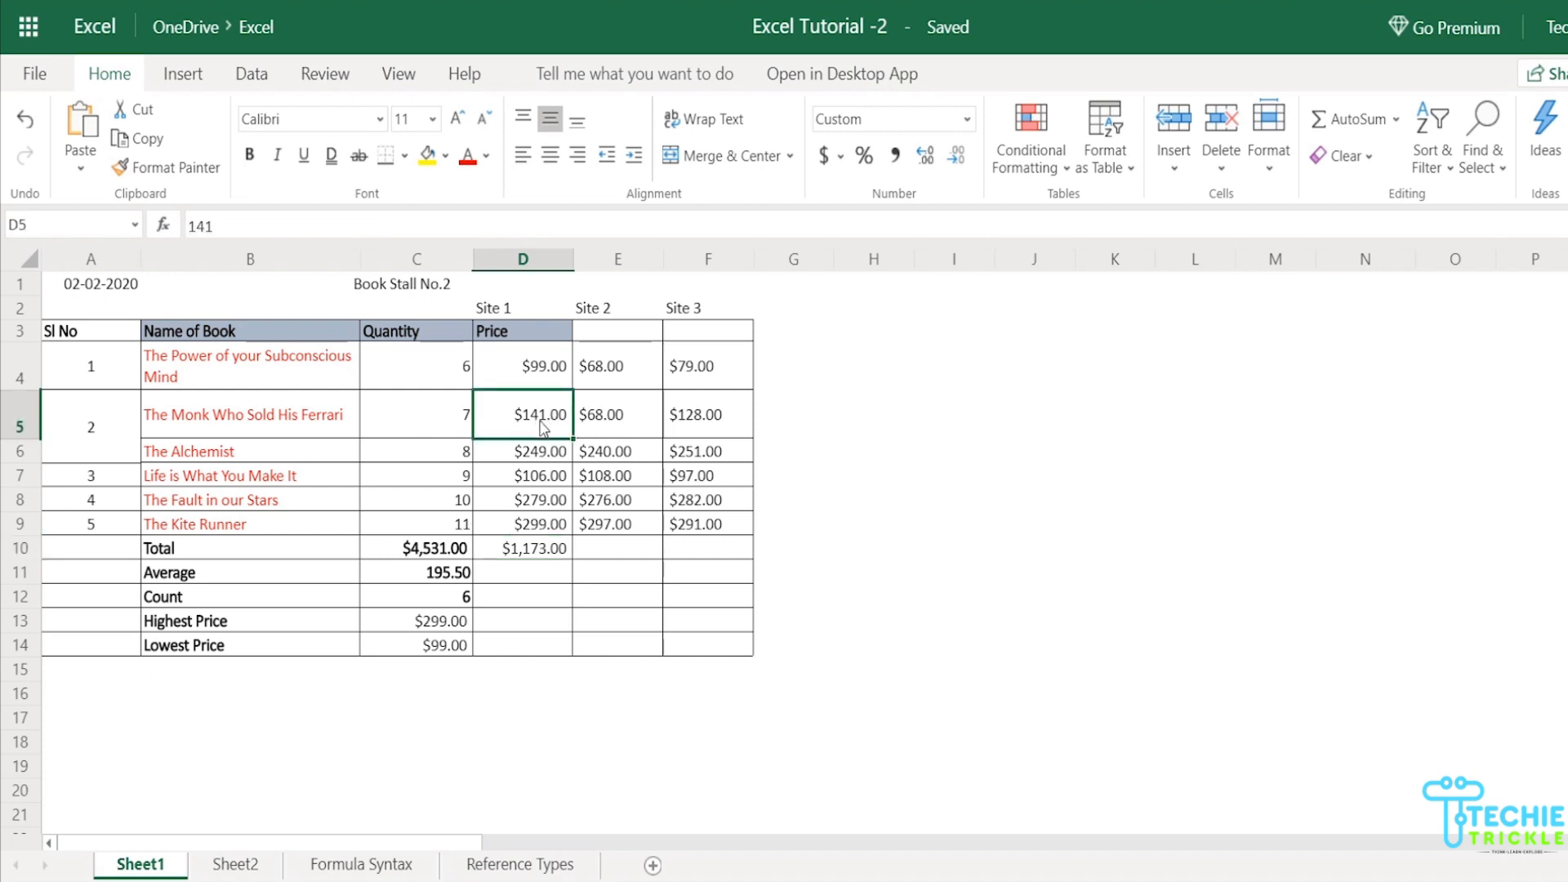
key(BackSpace)
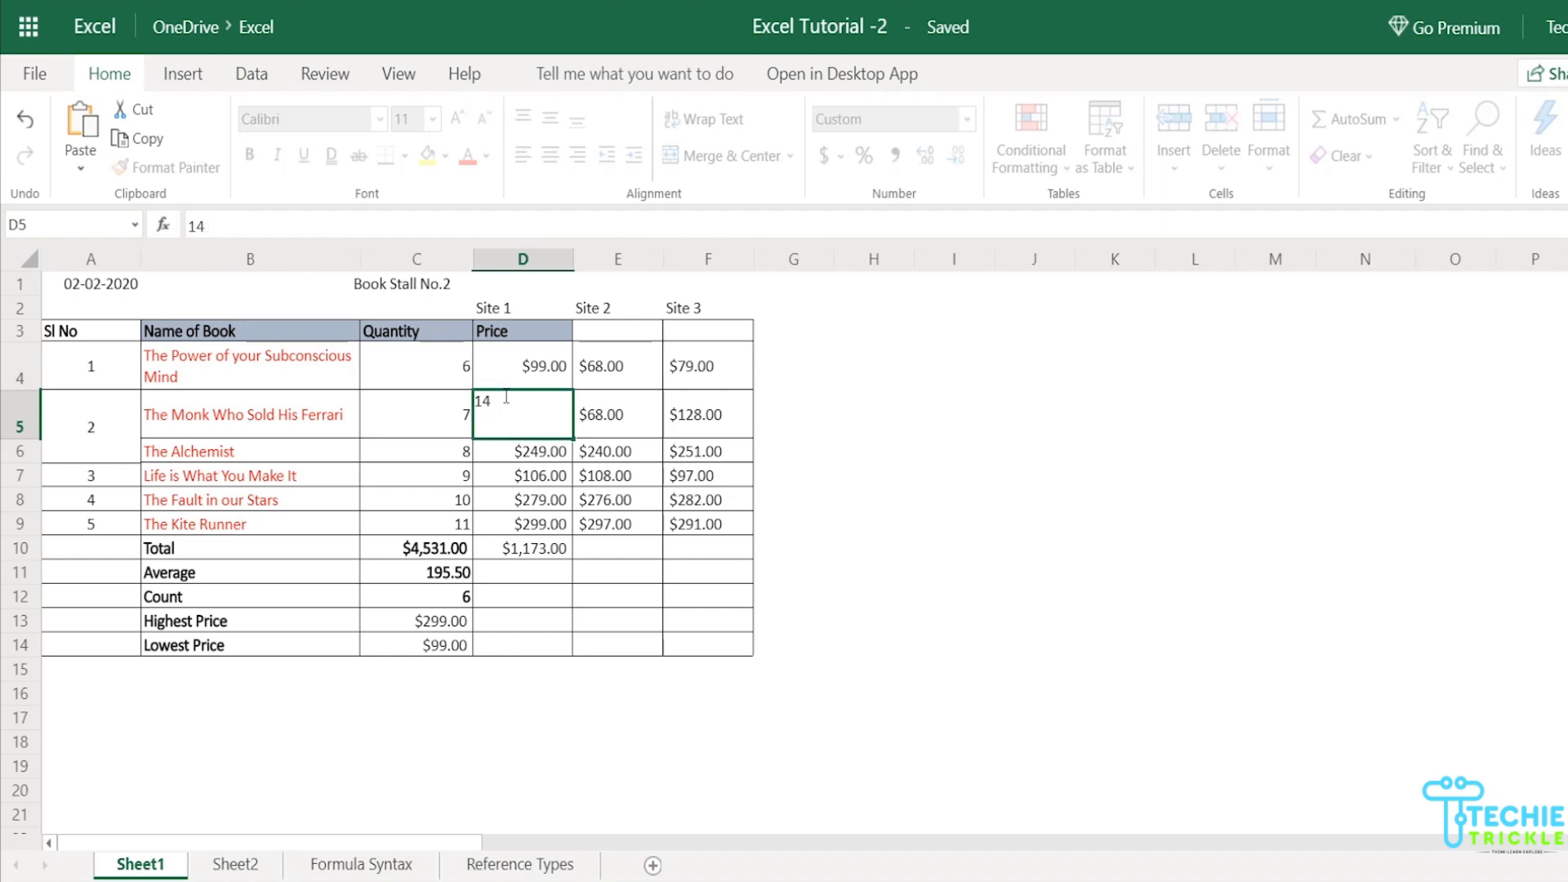
text(4)
key(Tab)
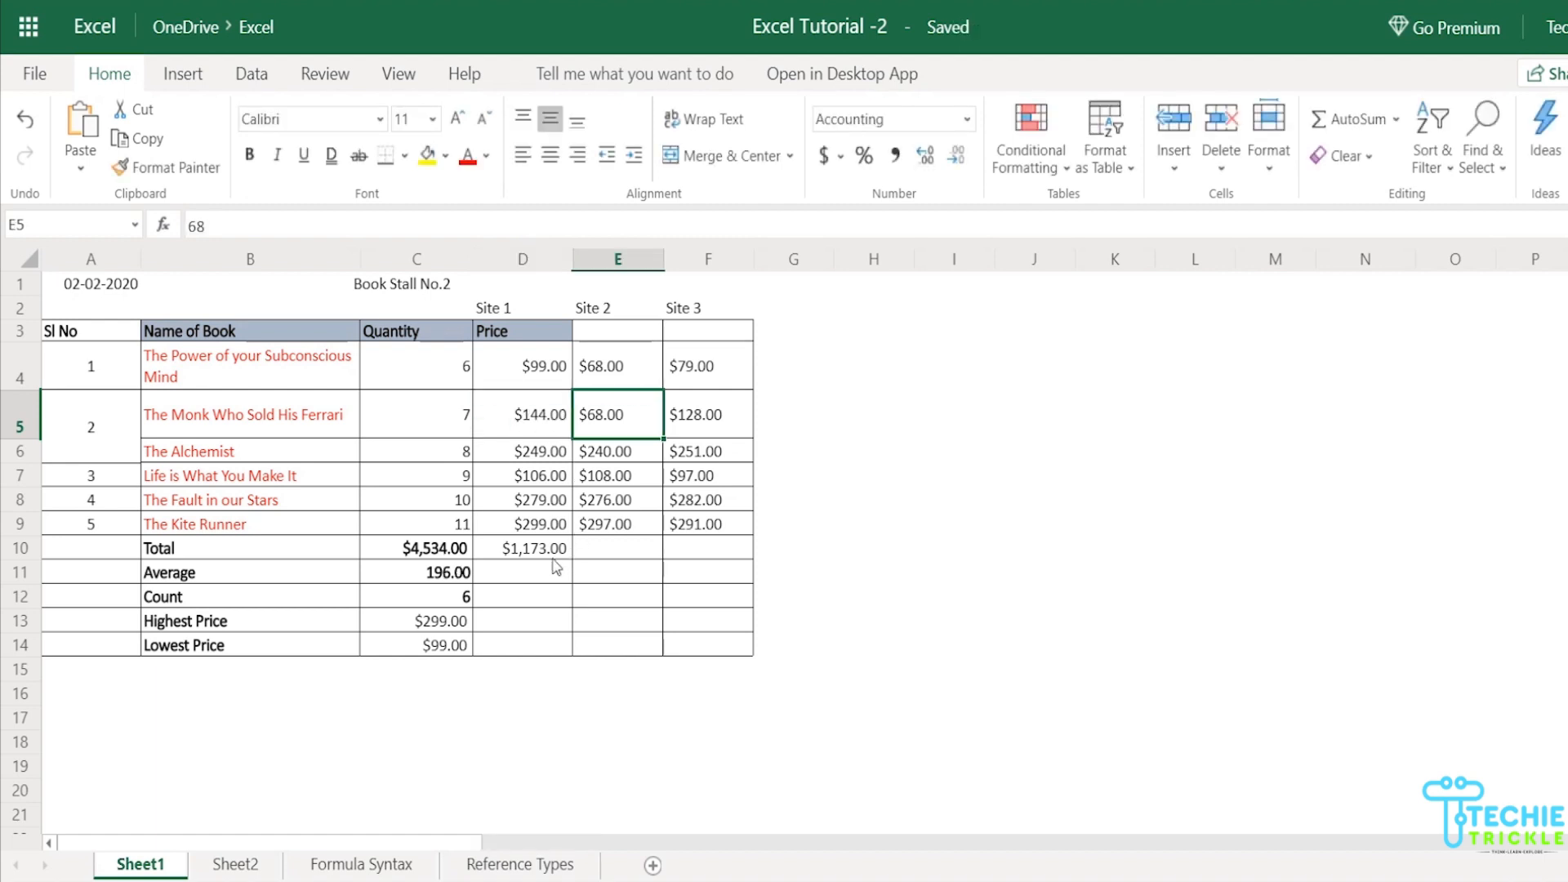
Return the Site 1 price in D5 to 141.
double_click(547, 424)
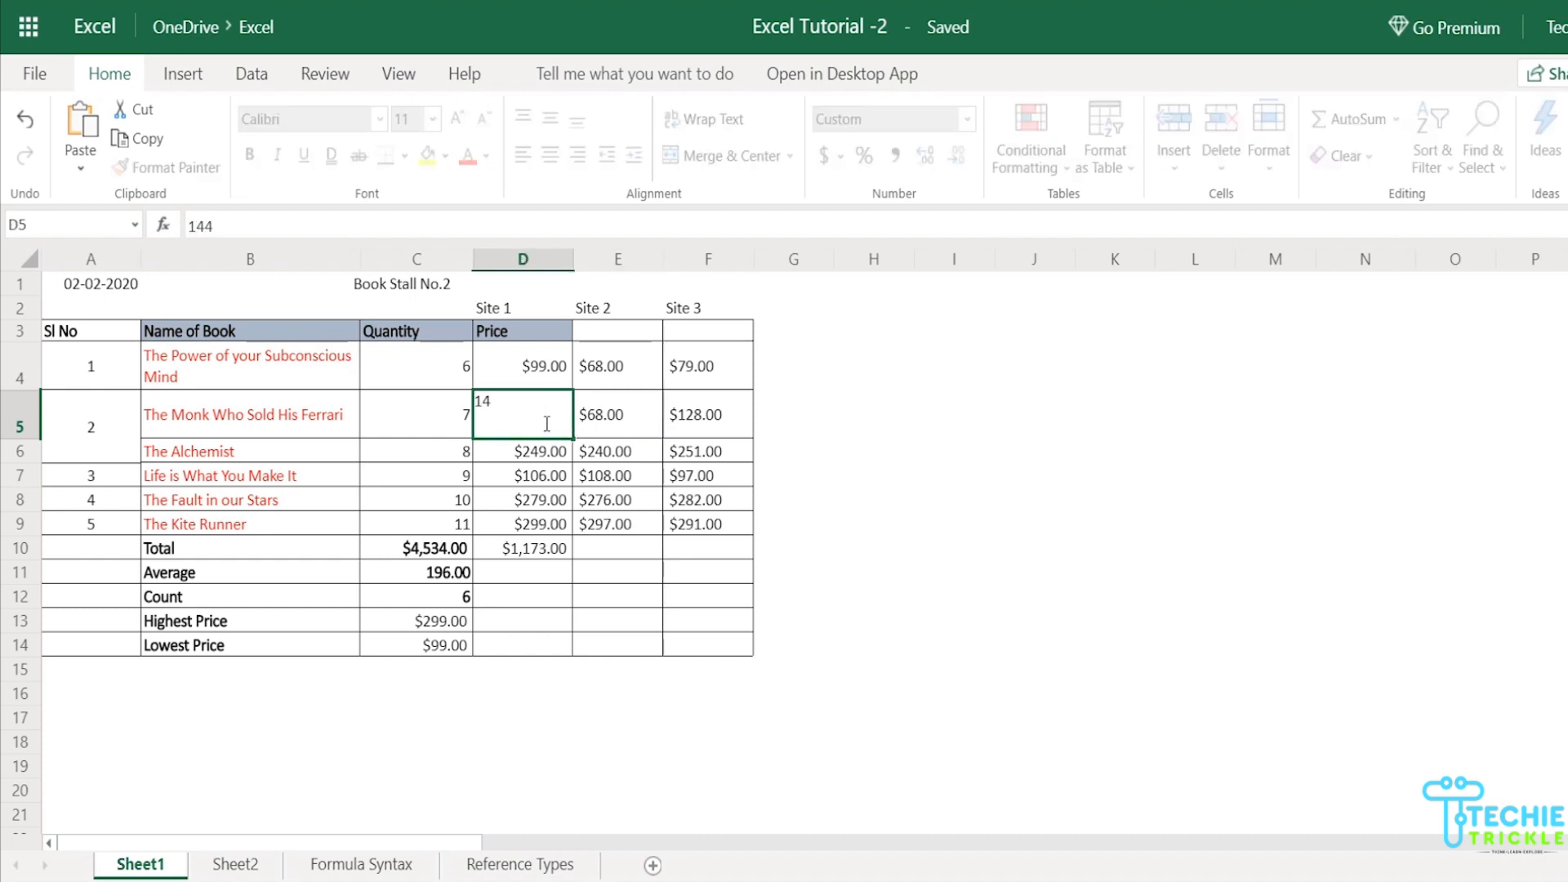
text(1)
key(Tab)
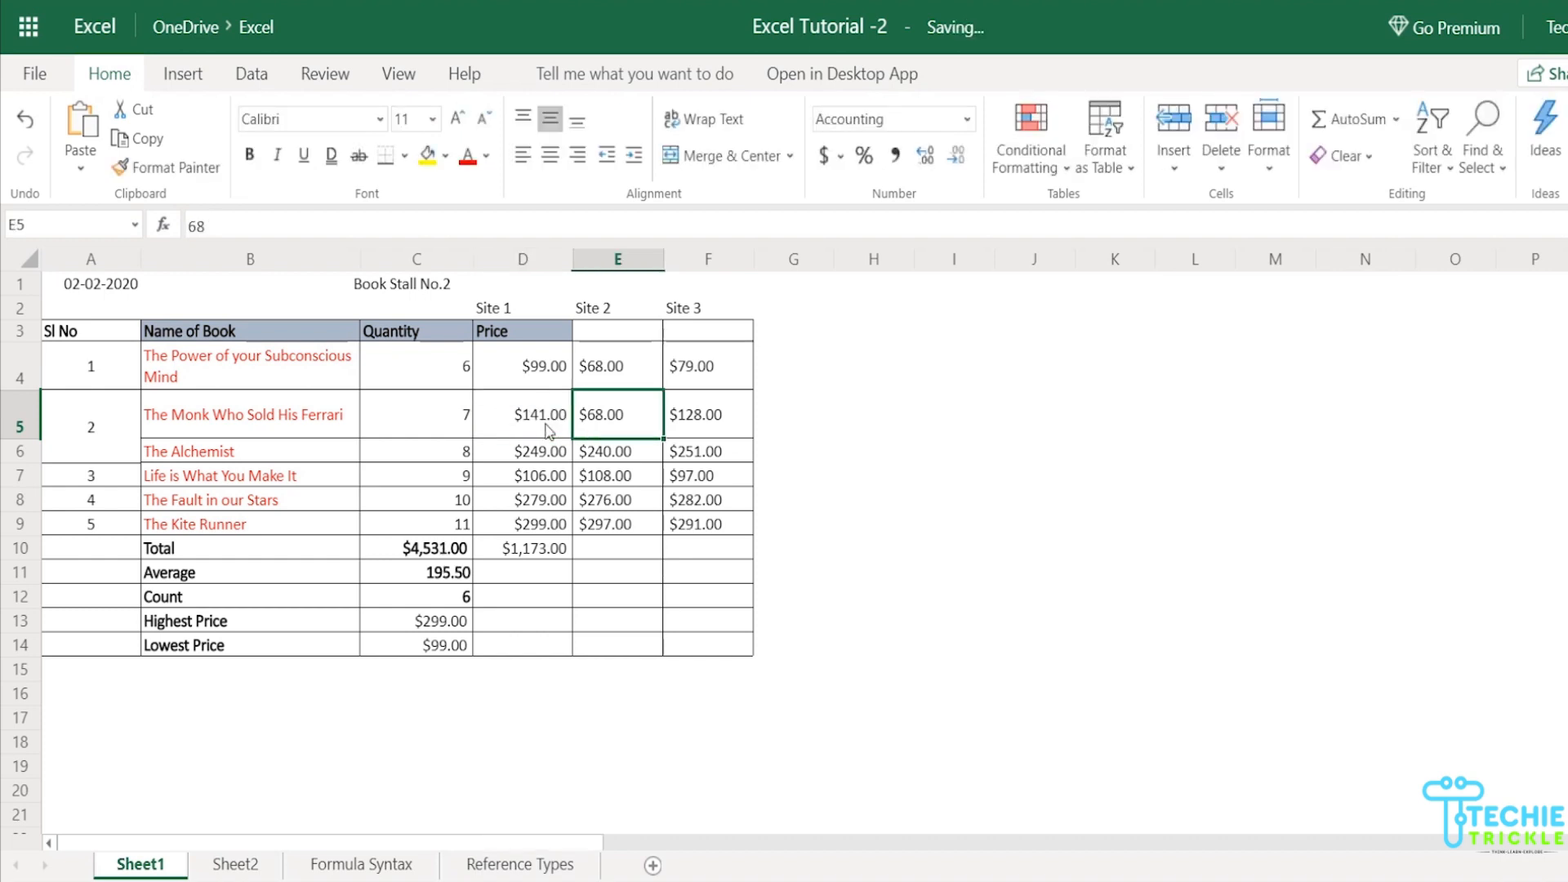
Replace the constants in the D10 total with relative cell references, making the formula =D4+D5+D6+D7+D8+D9.
click(529, 552)
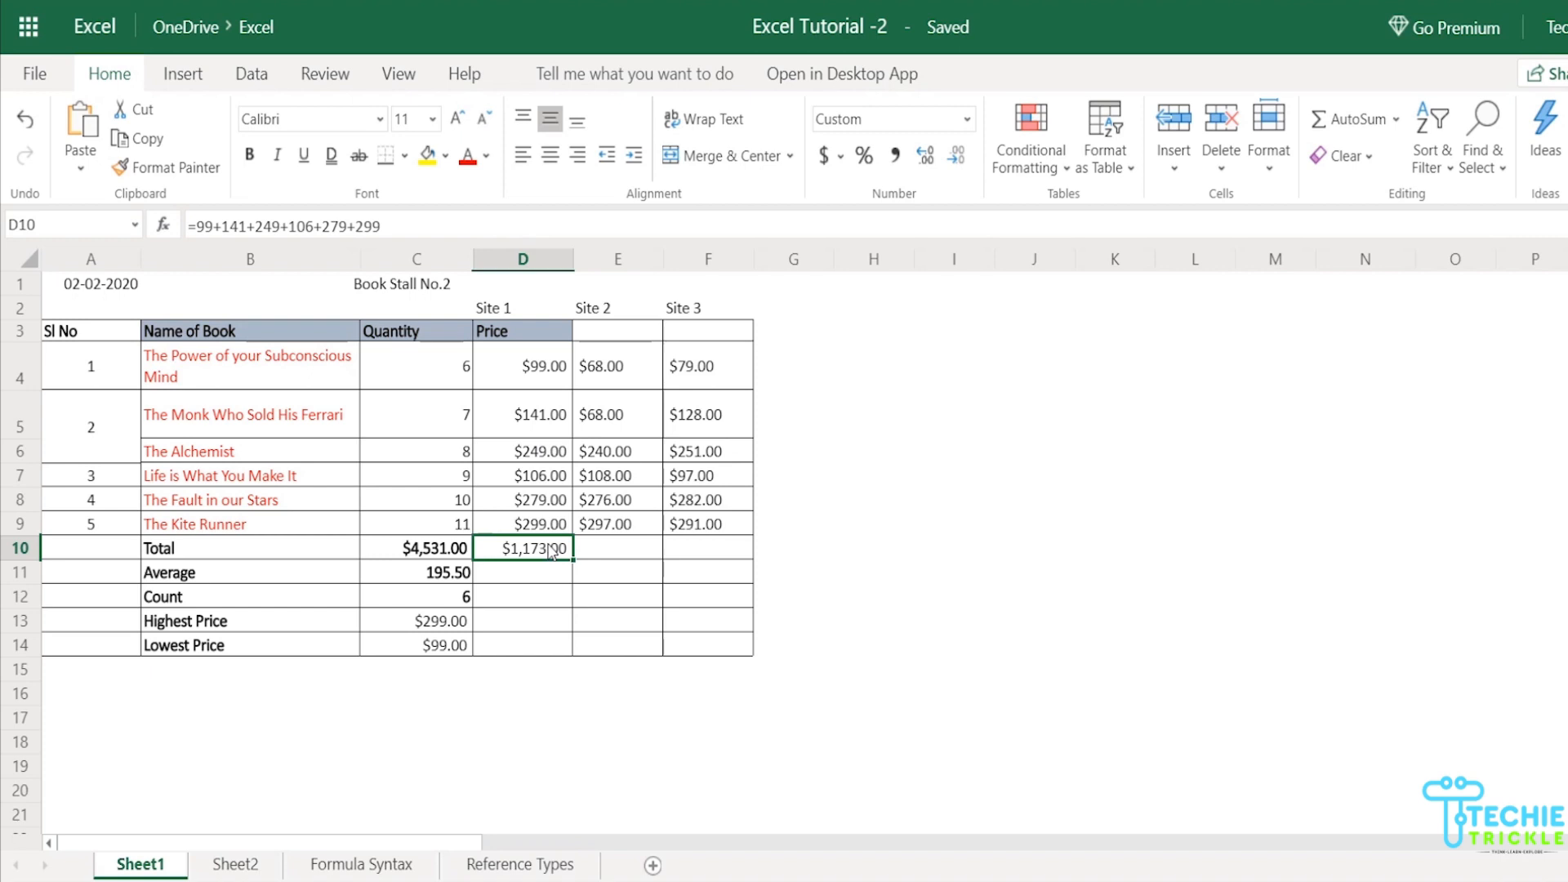
double_click(532, 555)
drag(673, 544, 482, 546)
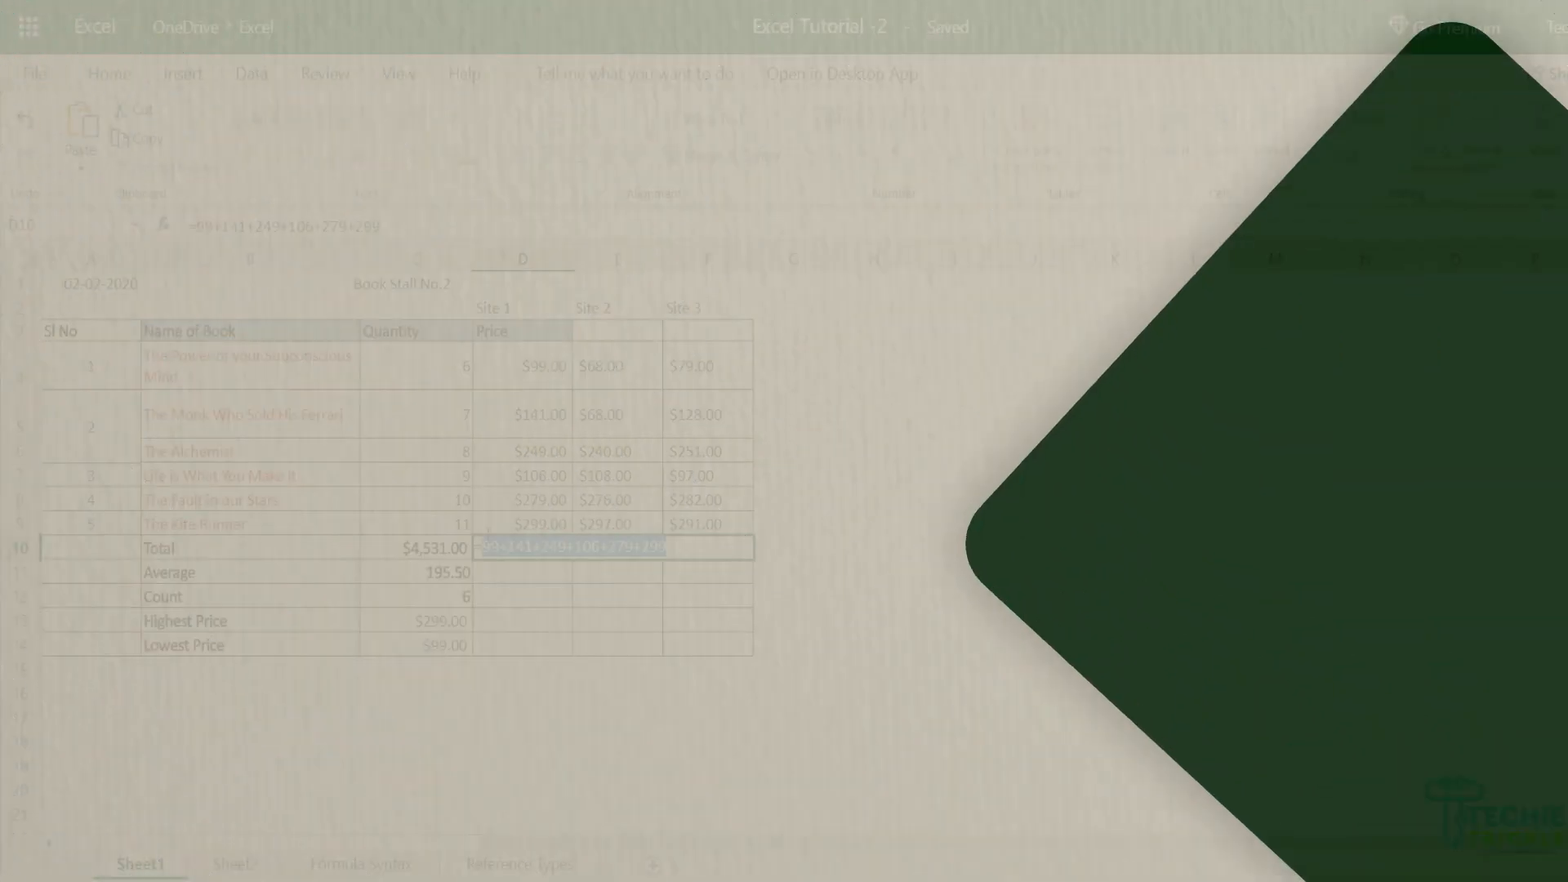
key(BackSpace)
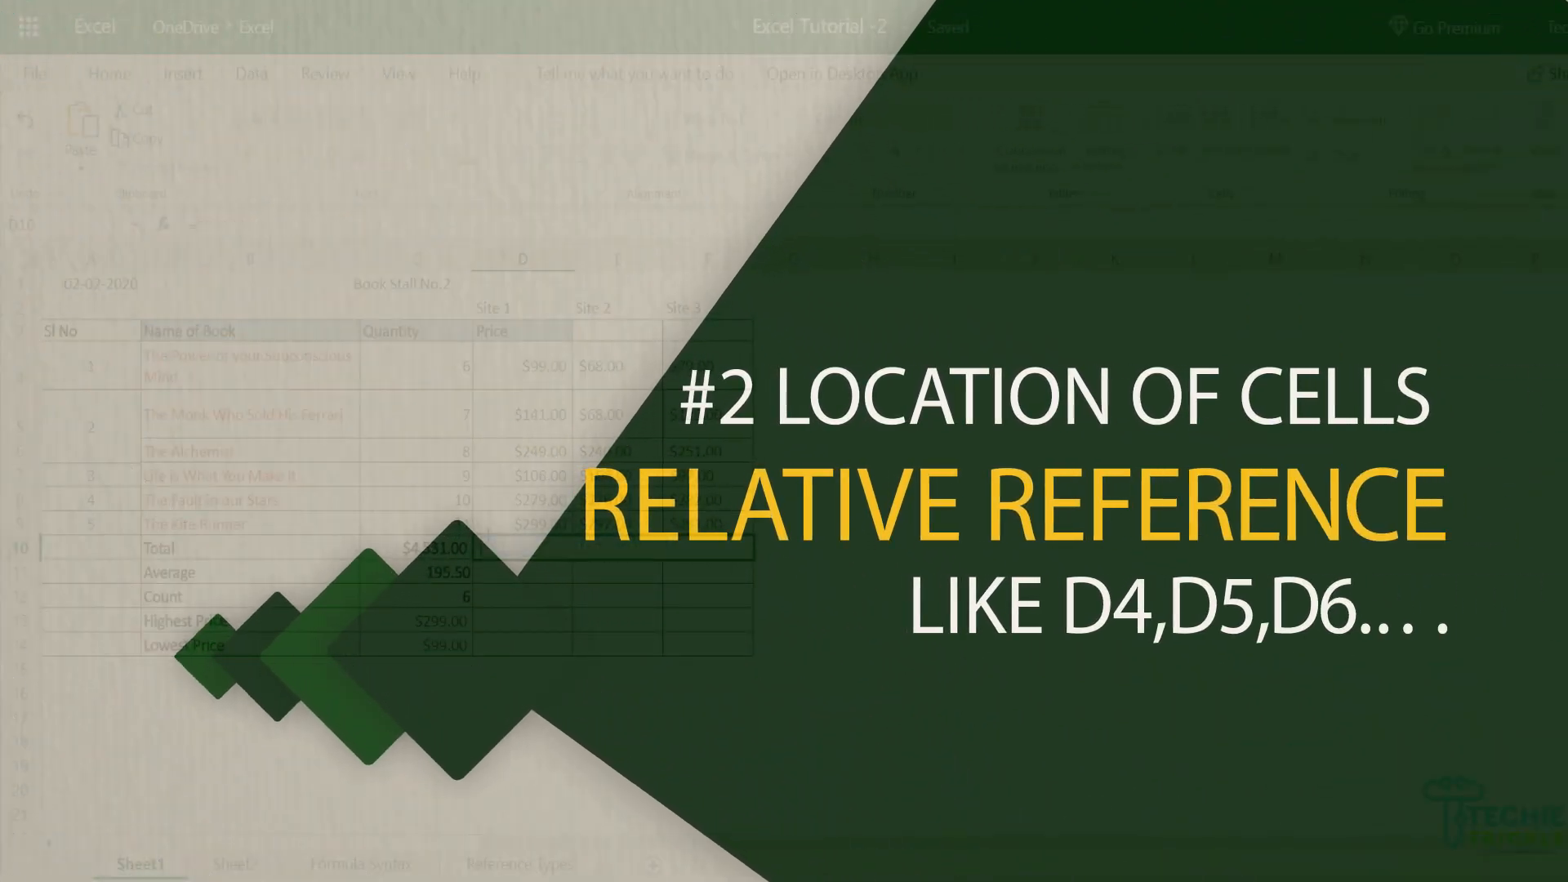
click(533, 382)
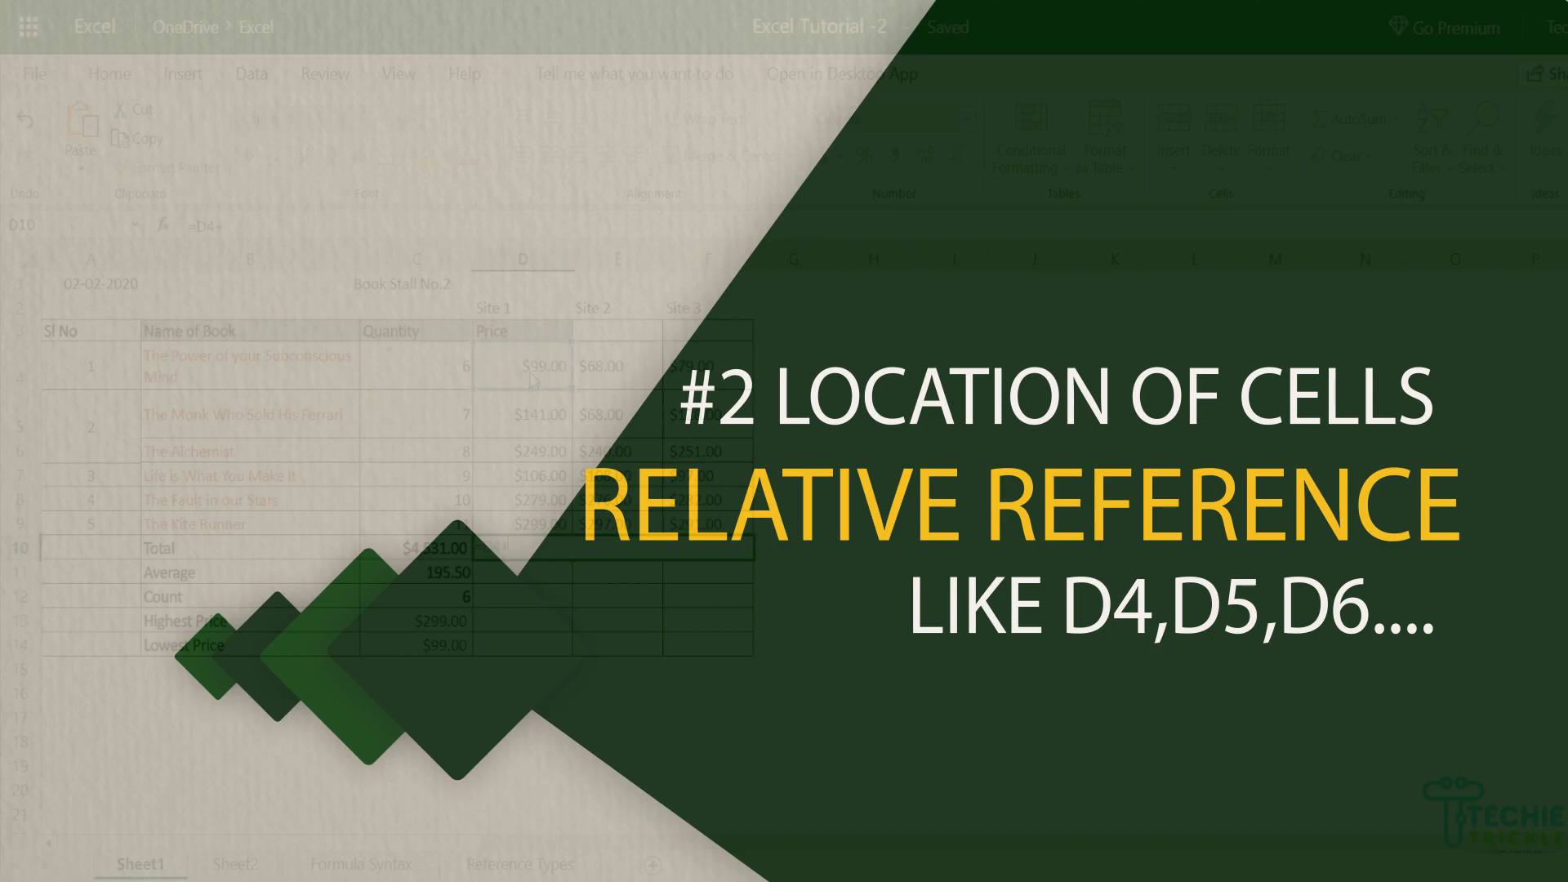
text(+)
click(533, 420)
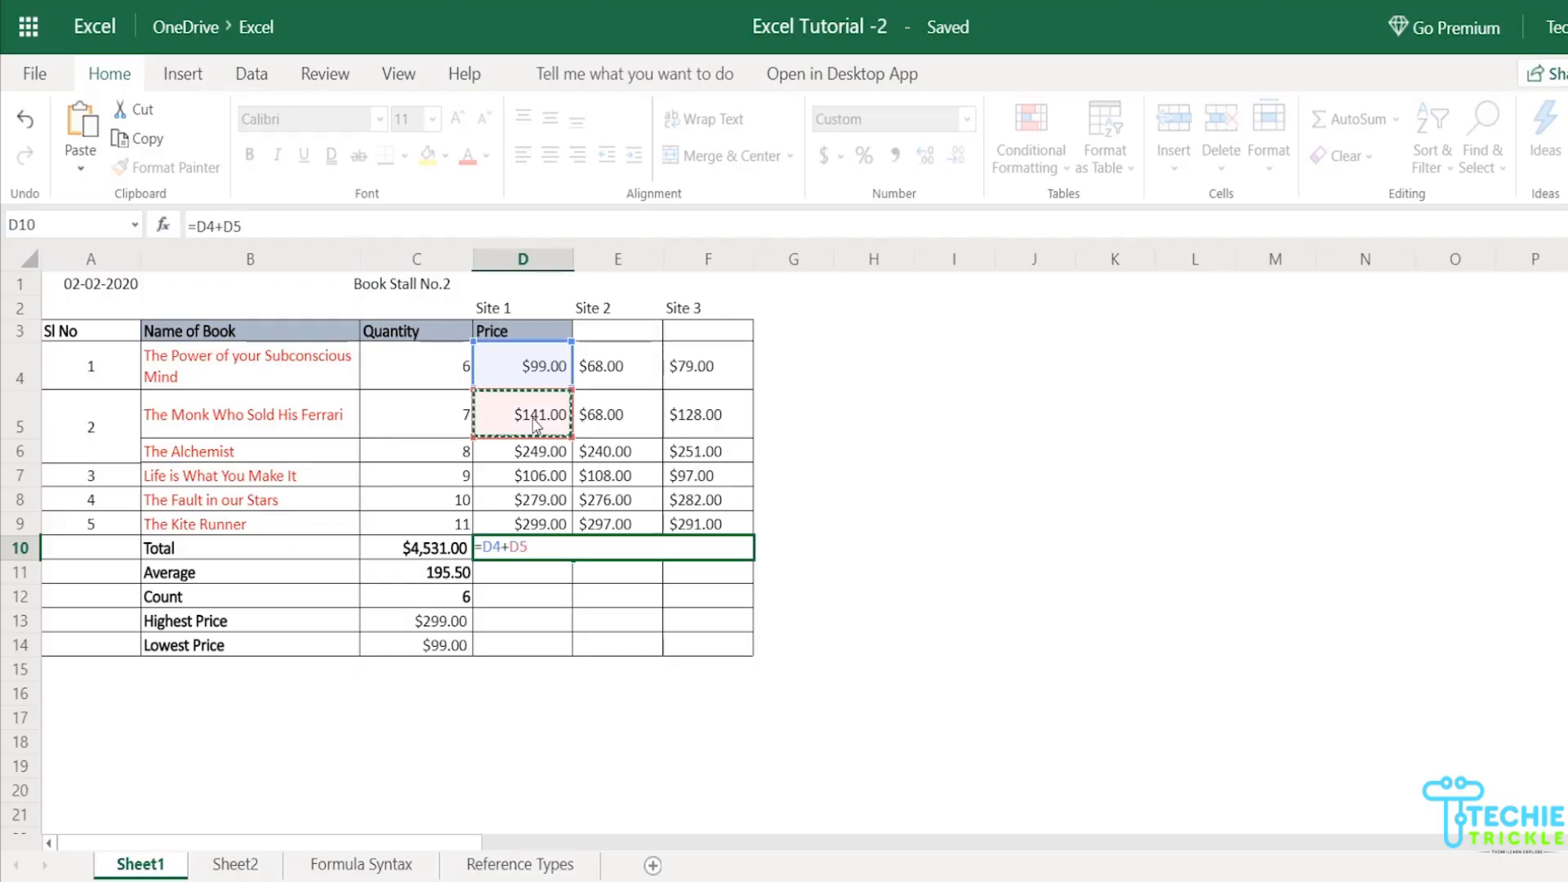
text(+)
click(531, 456)
text(+)
click(531, 478)
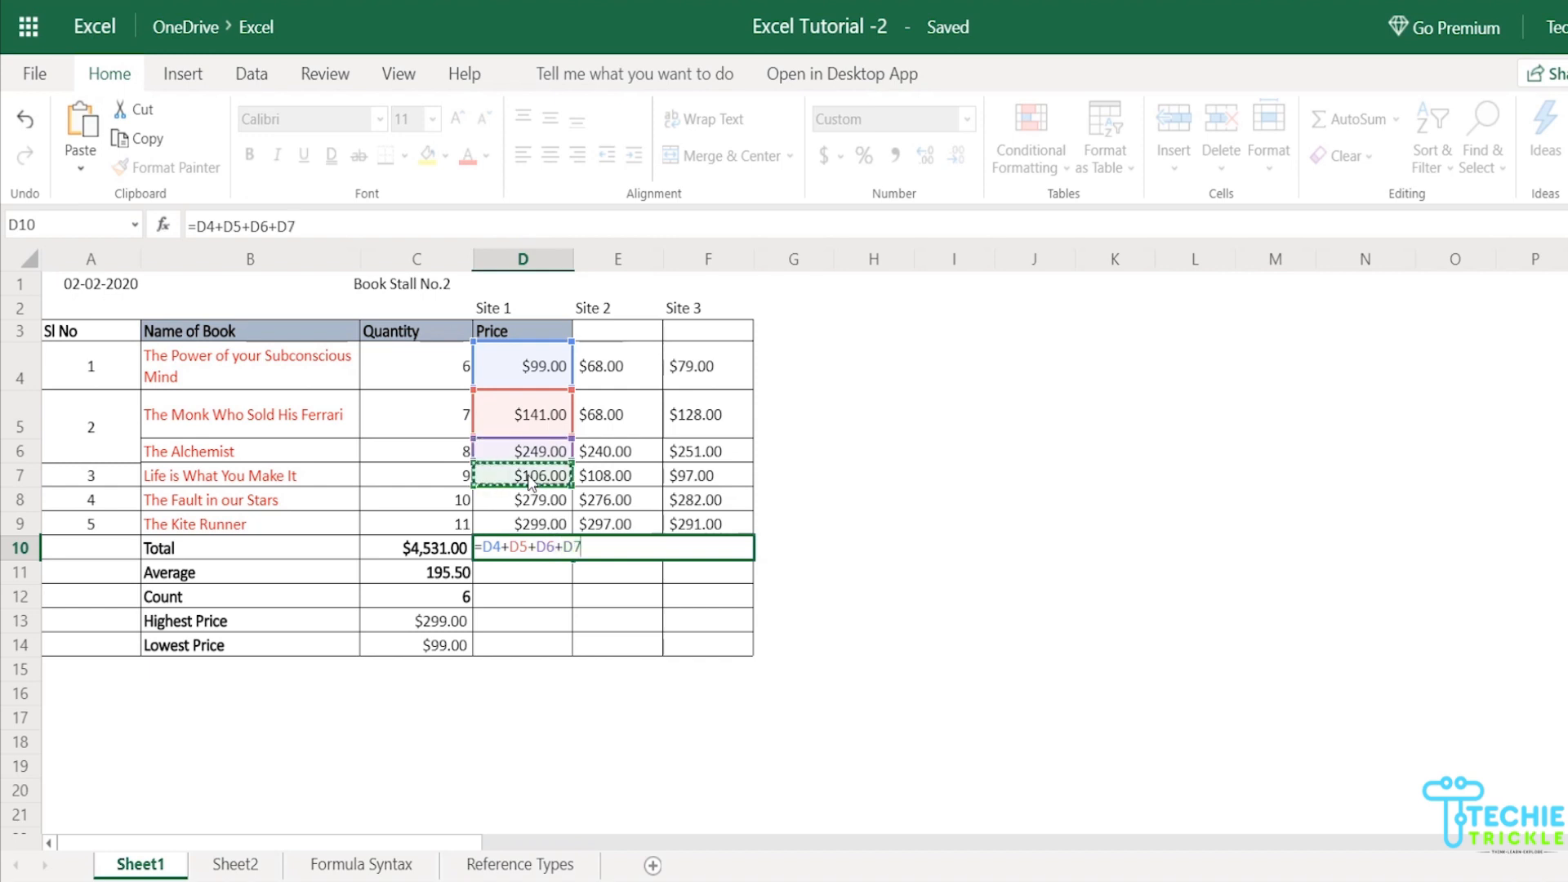
text(+)
click(529, 501)
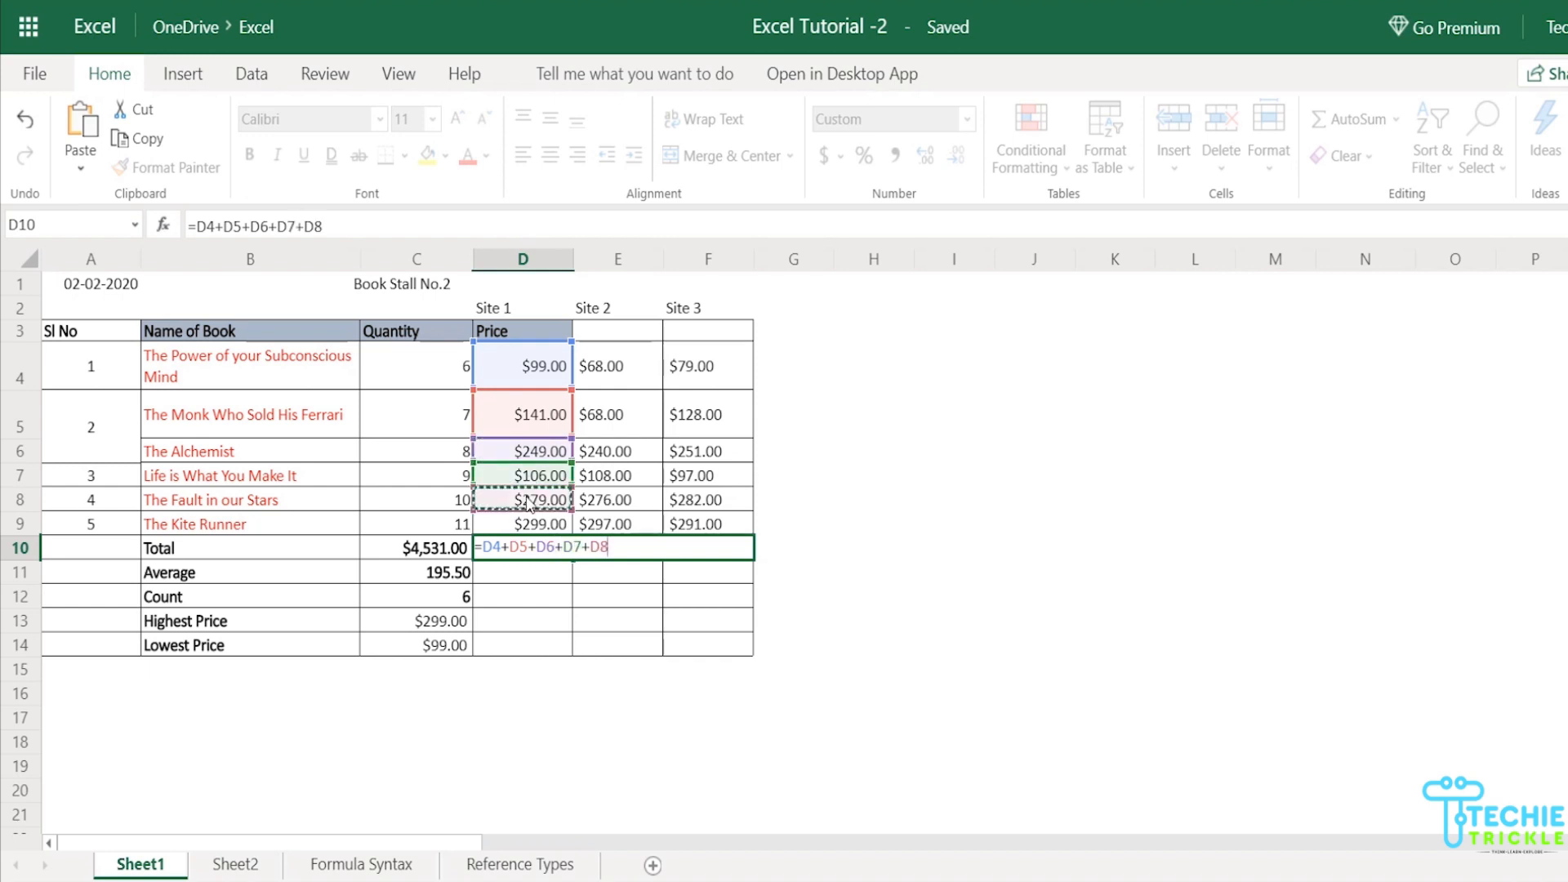
text(+)
click(536, 524)
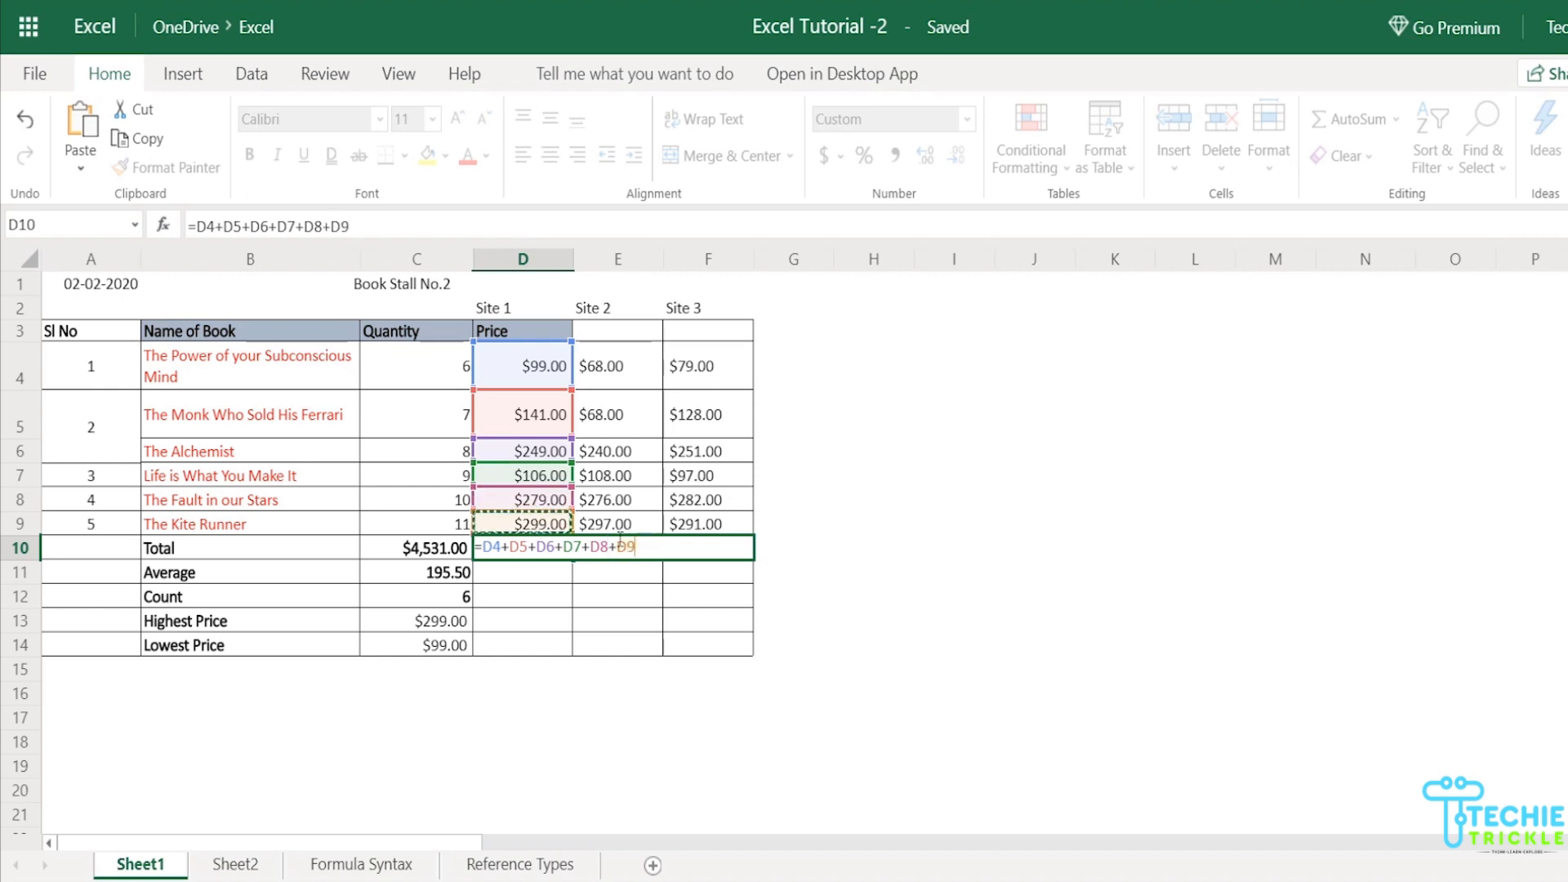
key(Return)
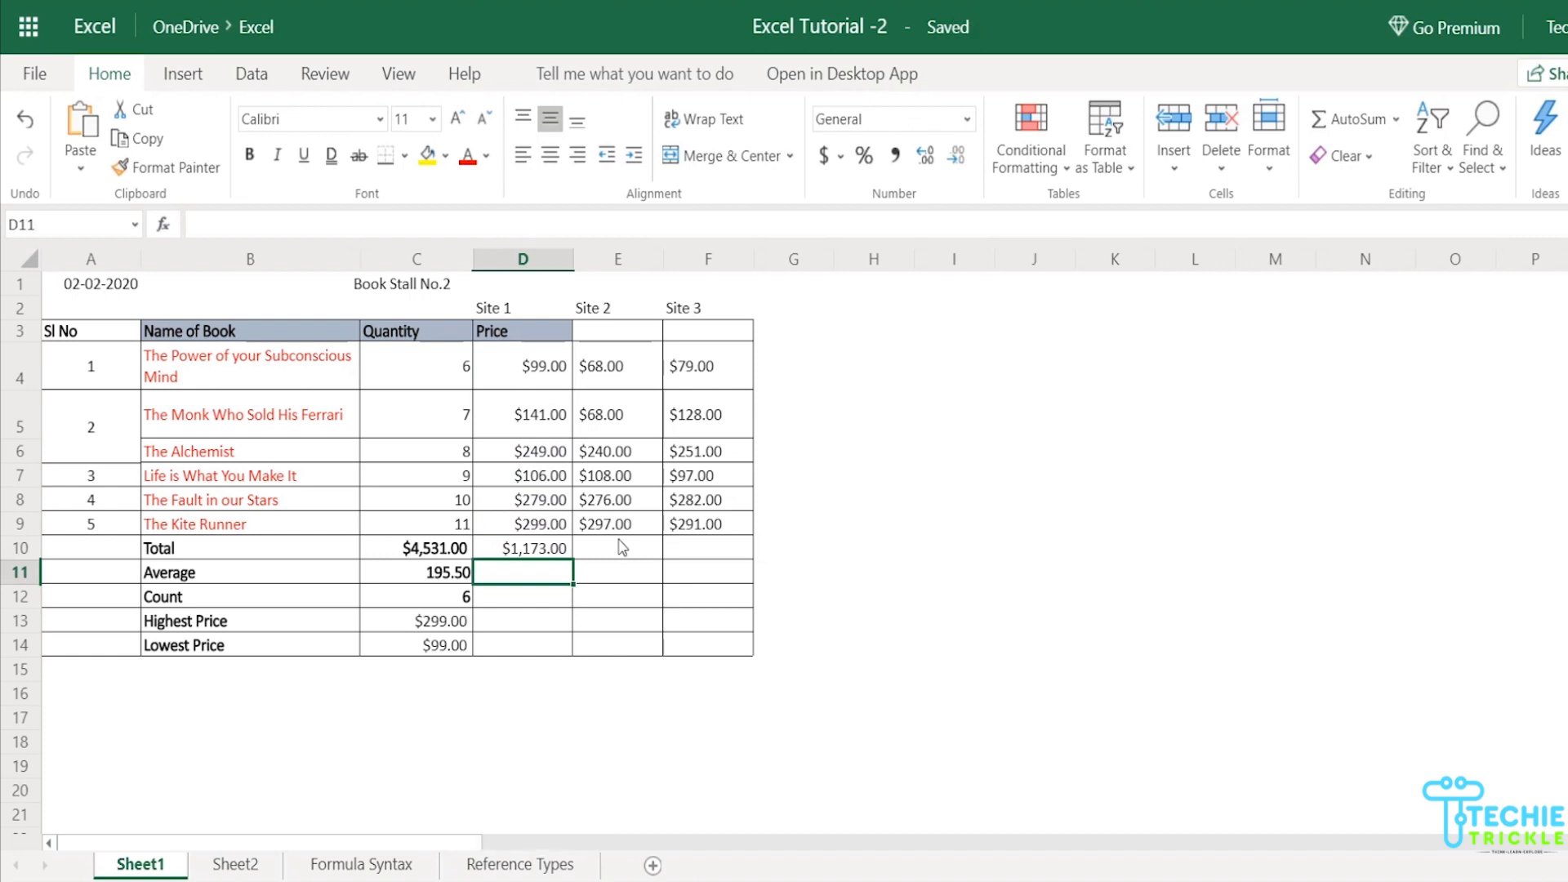
click(549, 553)
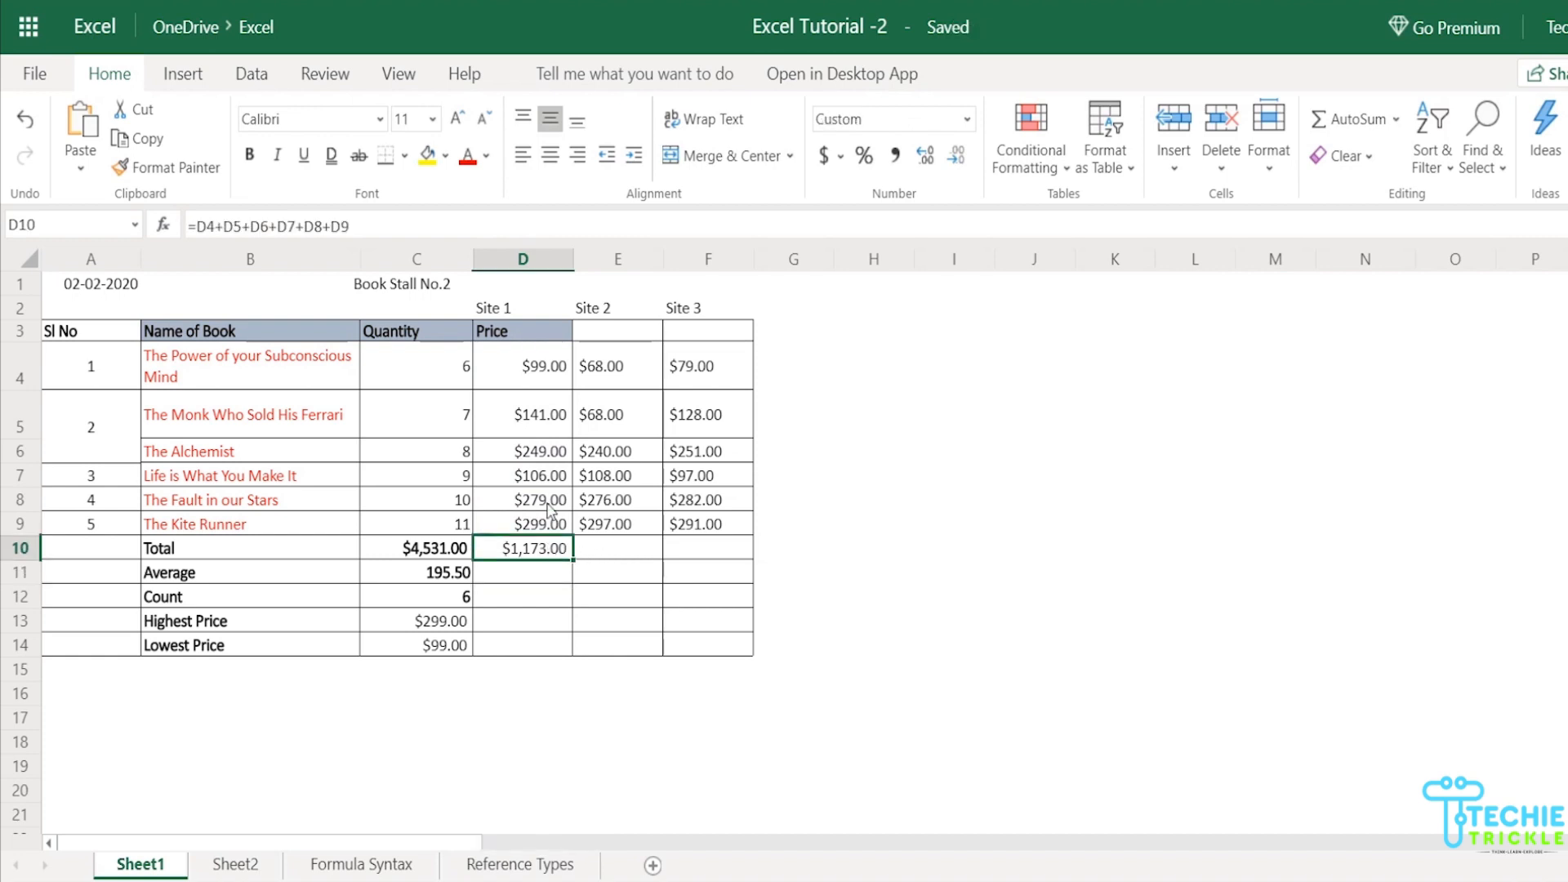
Change the Site 1 price in D5 to 144 and open the D10 formula to inspect its cell references.
click(546, 427)
double_click(546, 427)
key(BackSpace)
text(44)
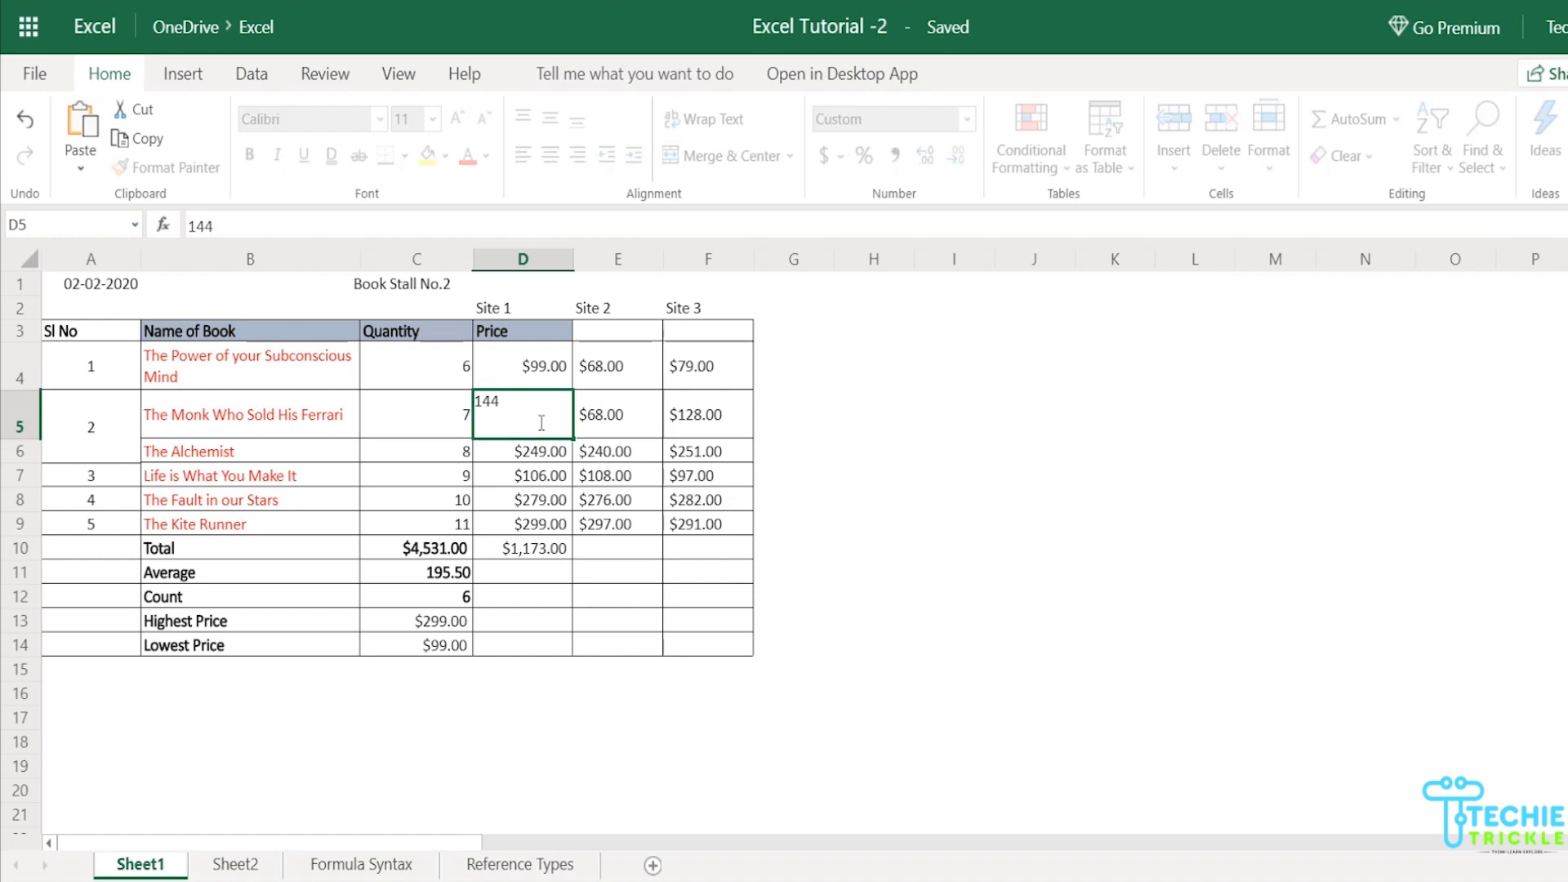
key(Tab)
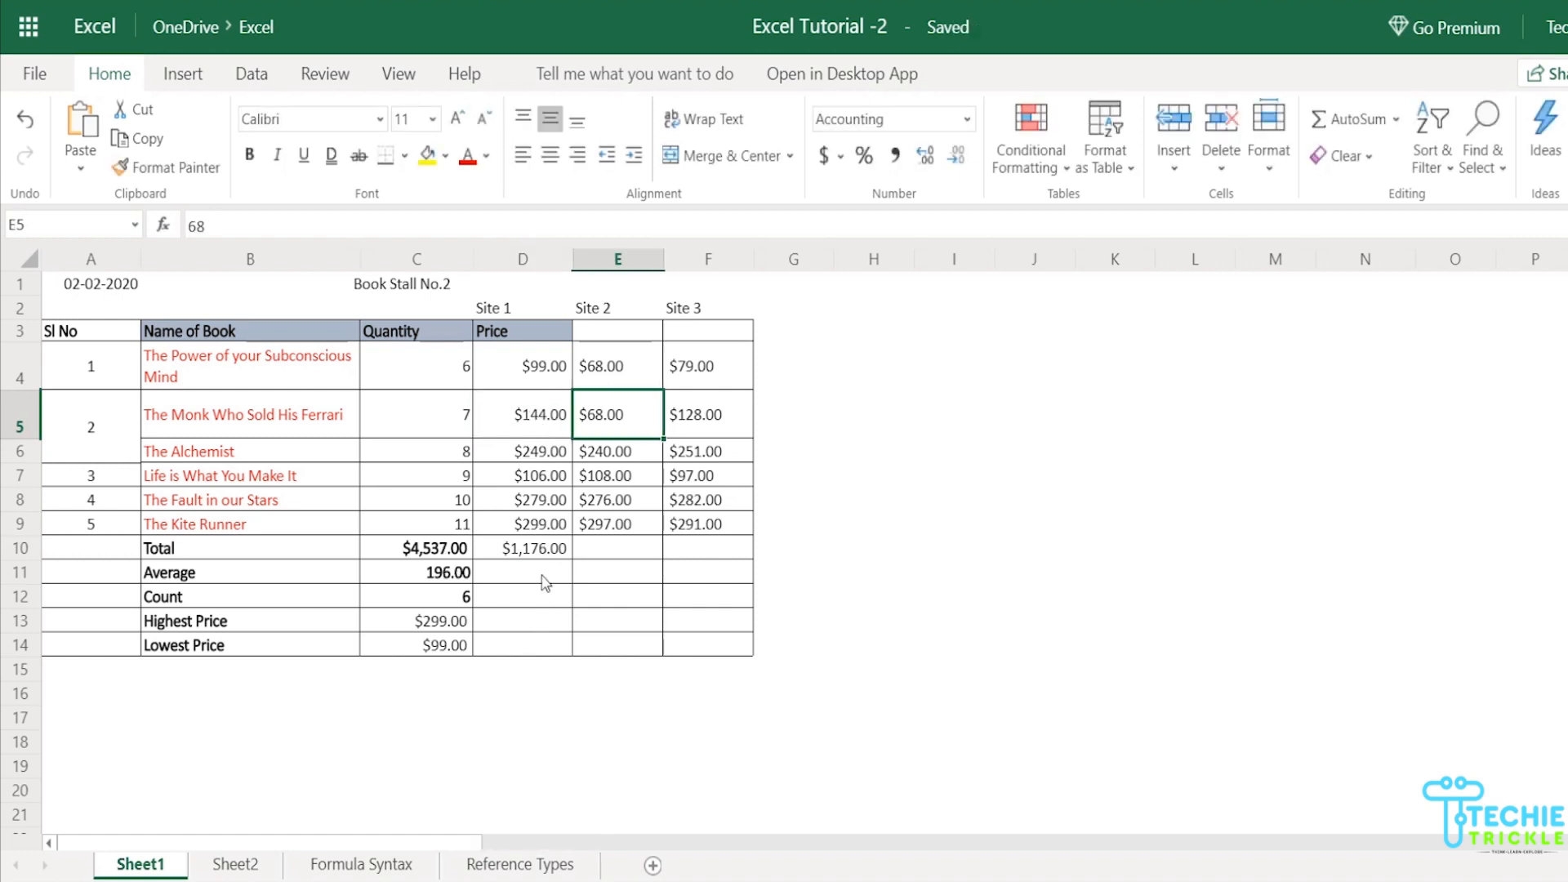
double_click(561, 550)
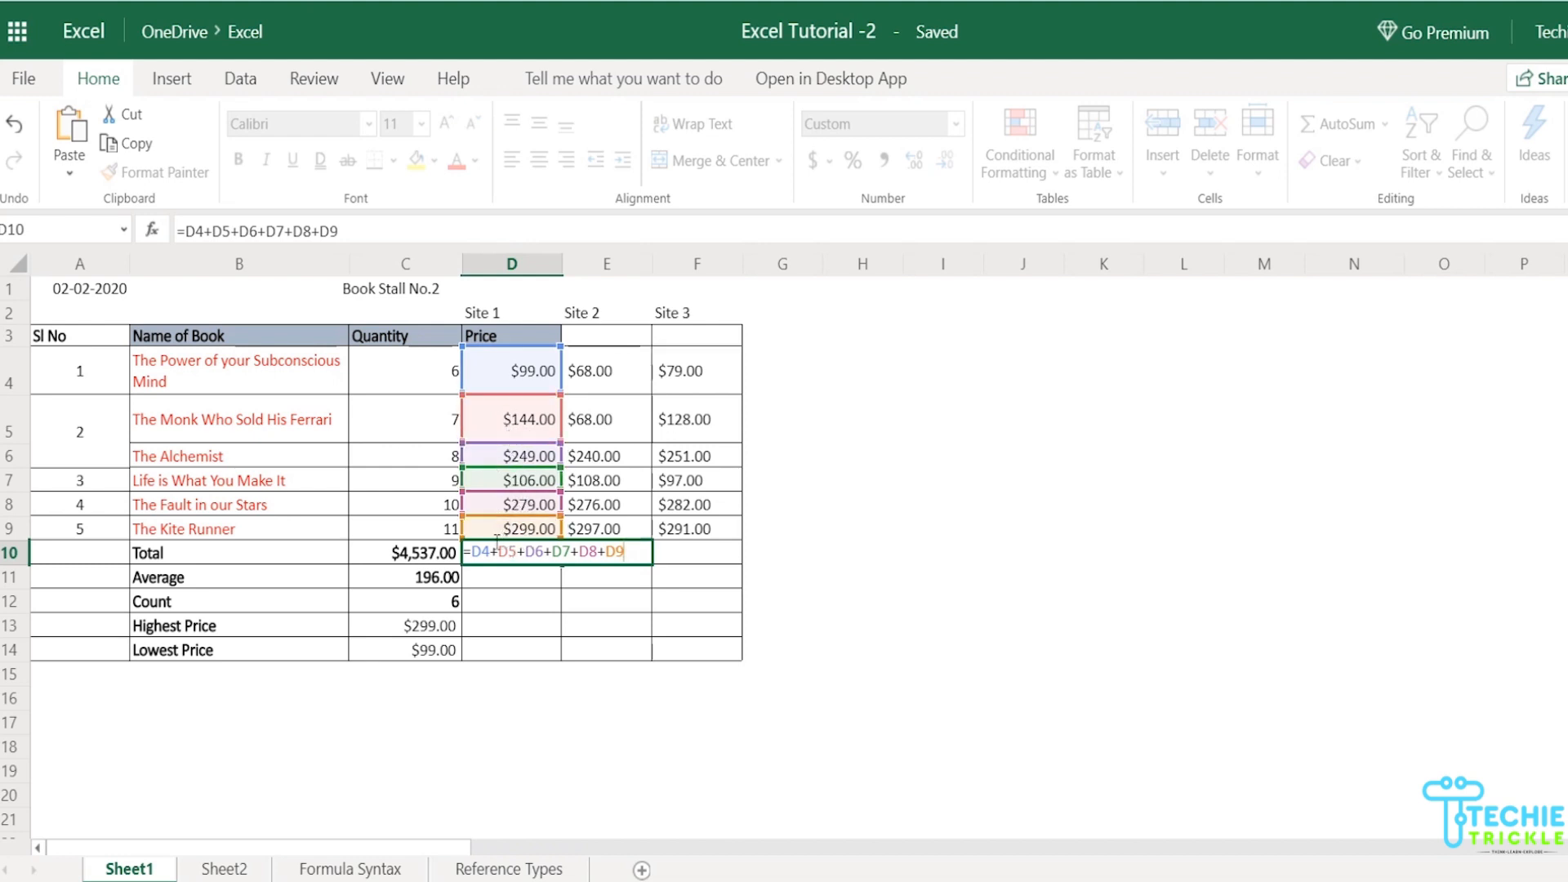
Set the Site 1 price of The Monk Who Sold His Ferrari back to 141.
double_click(532, 418)
key(BackSpace)
text(141)
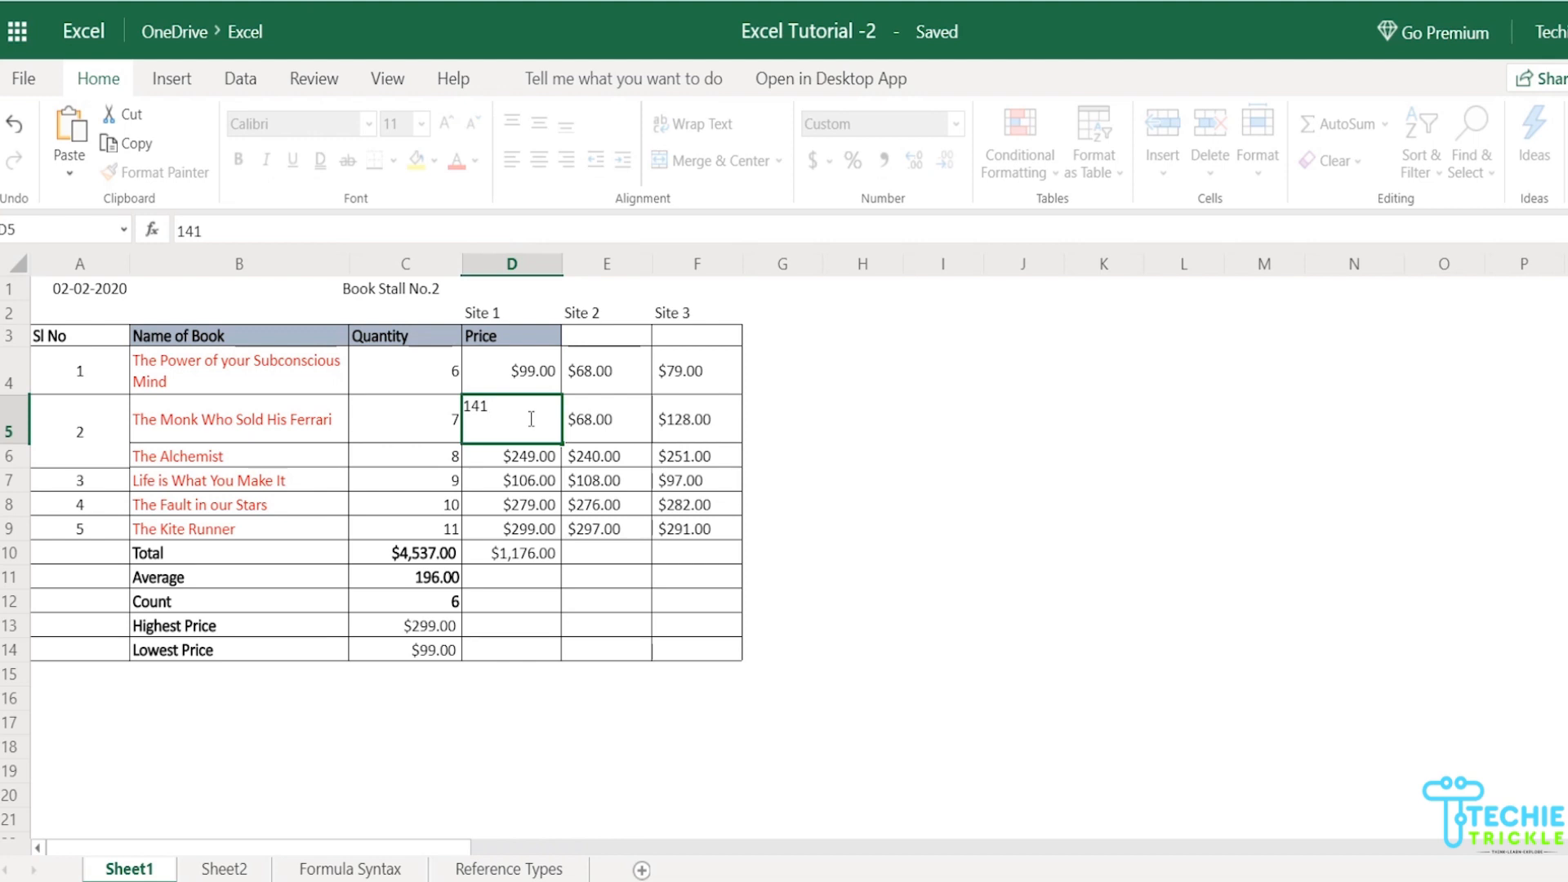
key(Tab)
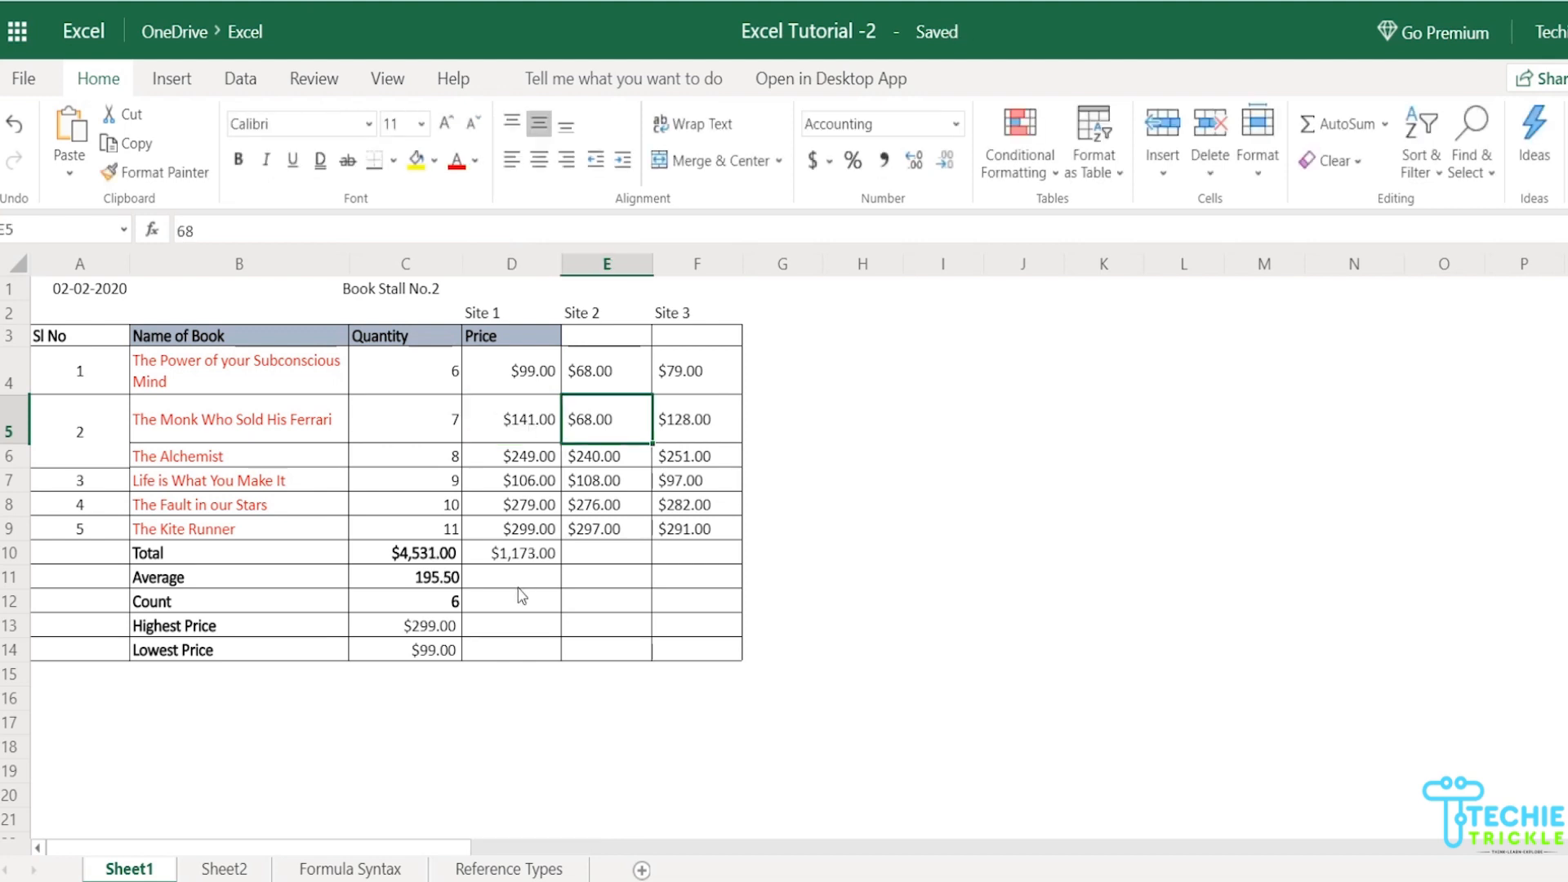
Replace the cell-by-cell addition in D10 with the range formula =SUM(D4:D9) and view the entered formula.
click(532, 559)
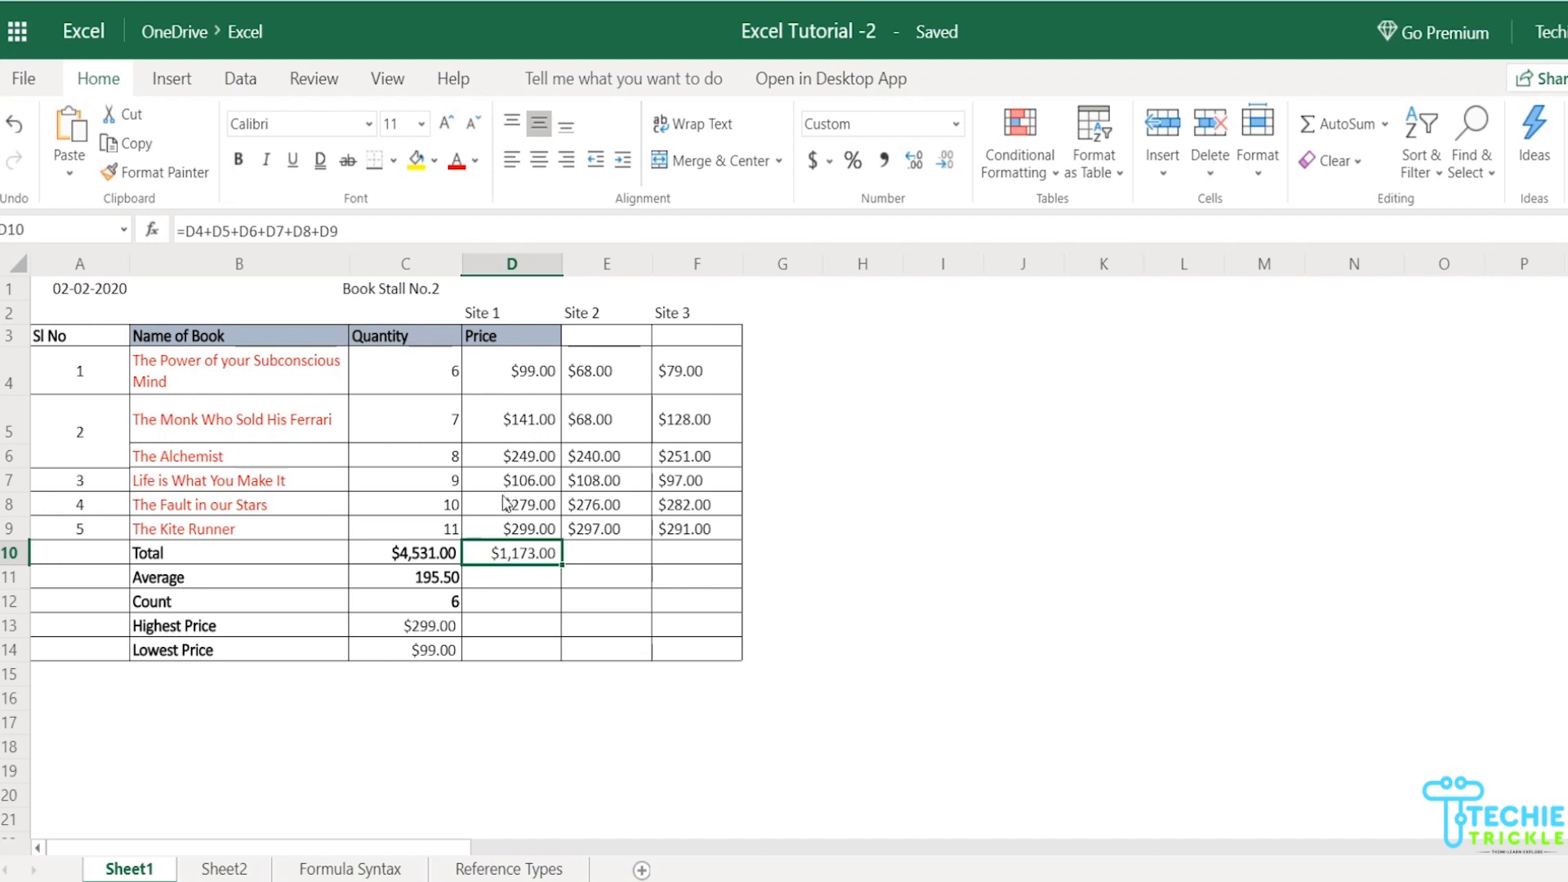
double_click(543, 555)
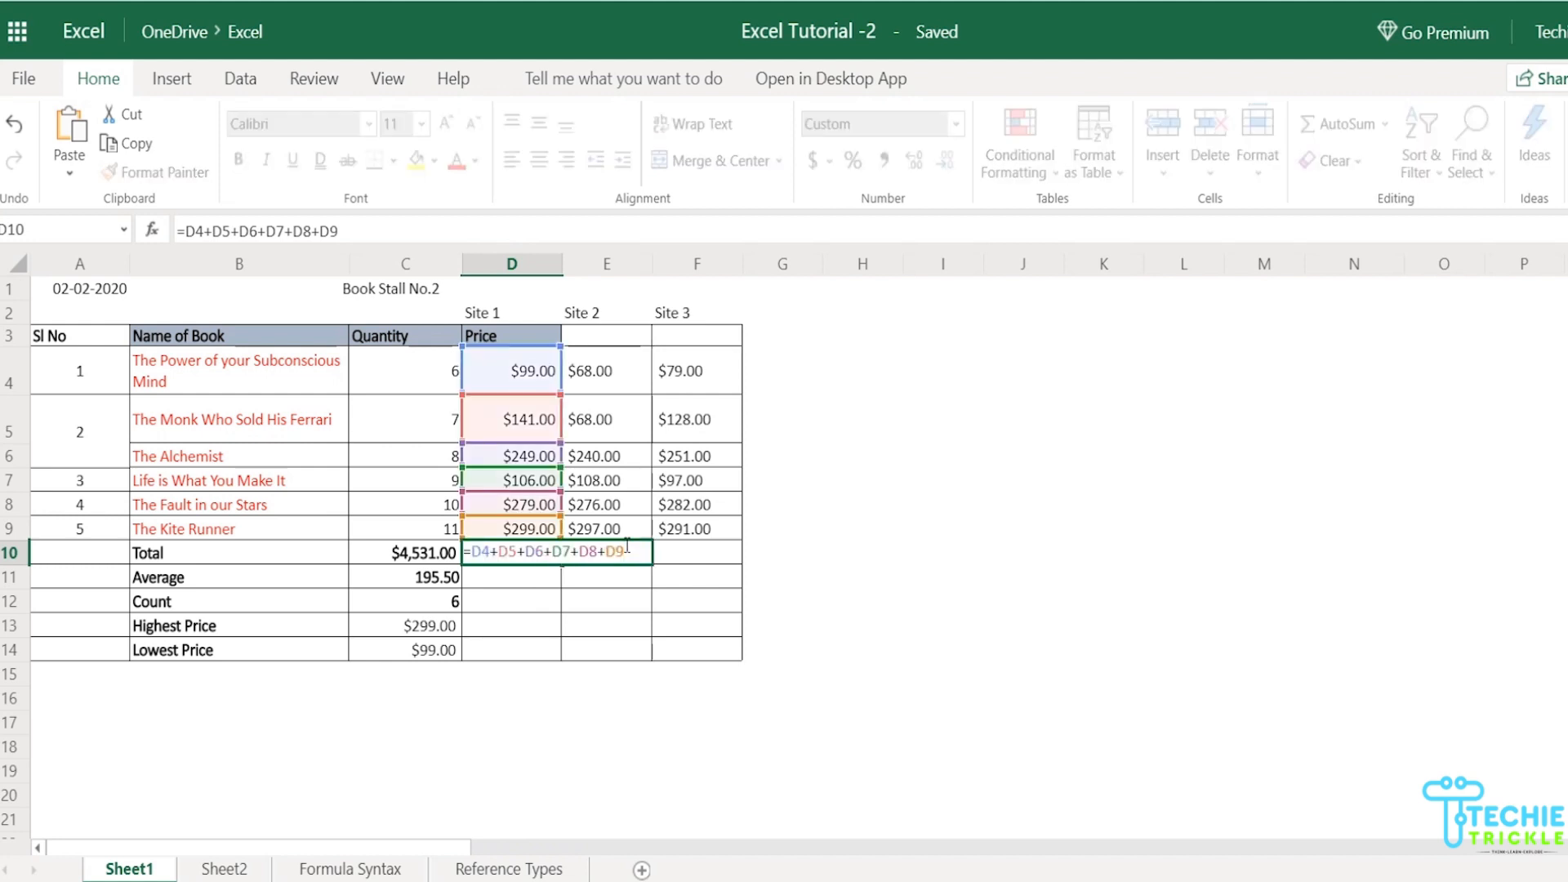
drag(625, 552, 472, 552)
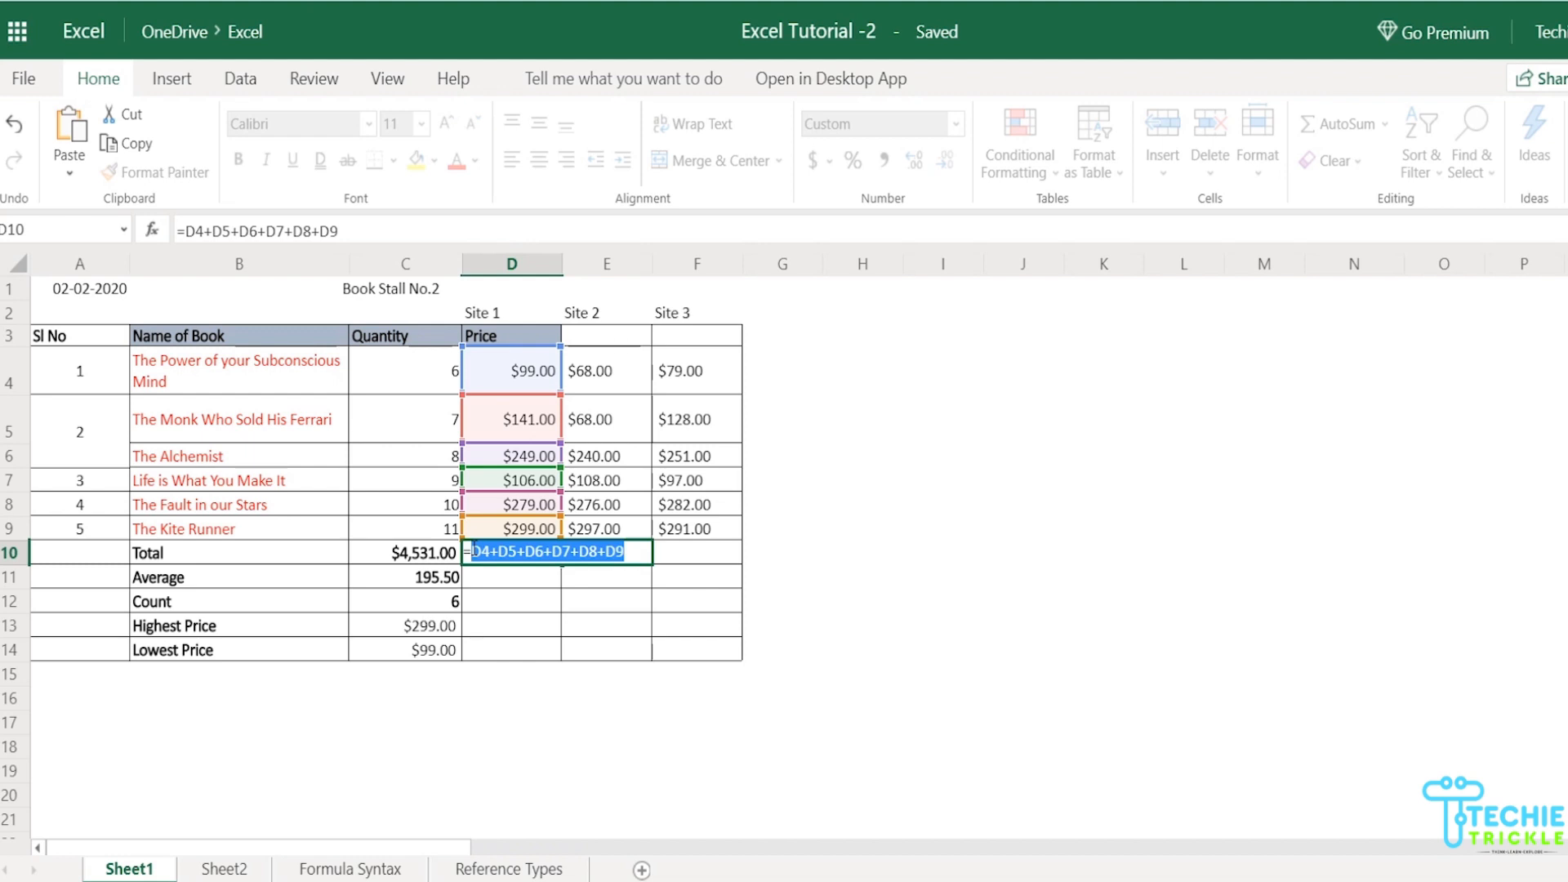
text(sum()
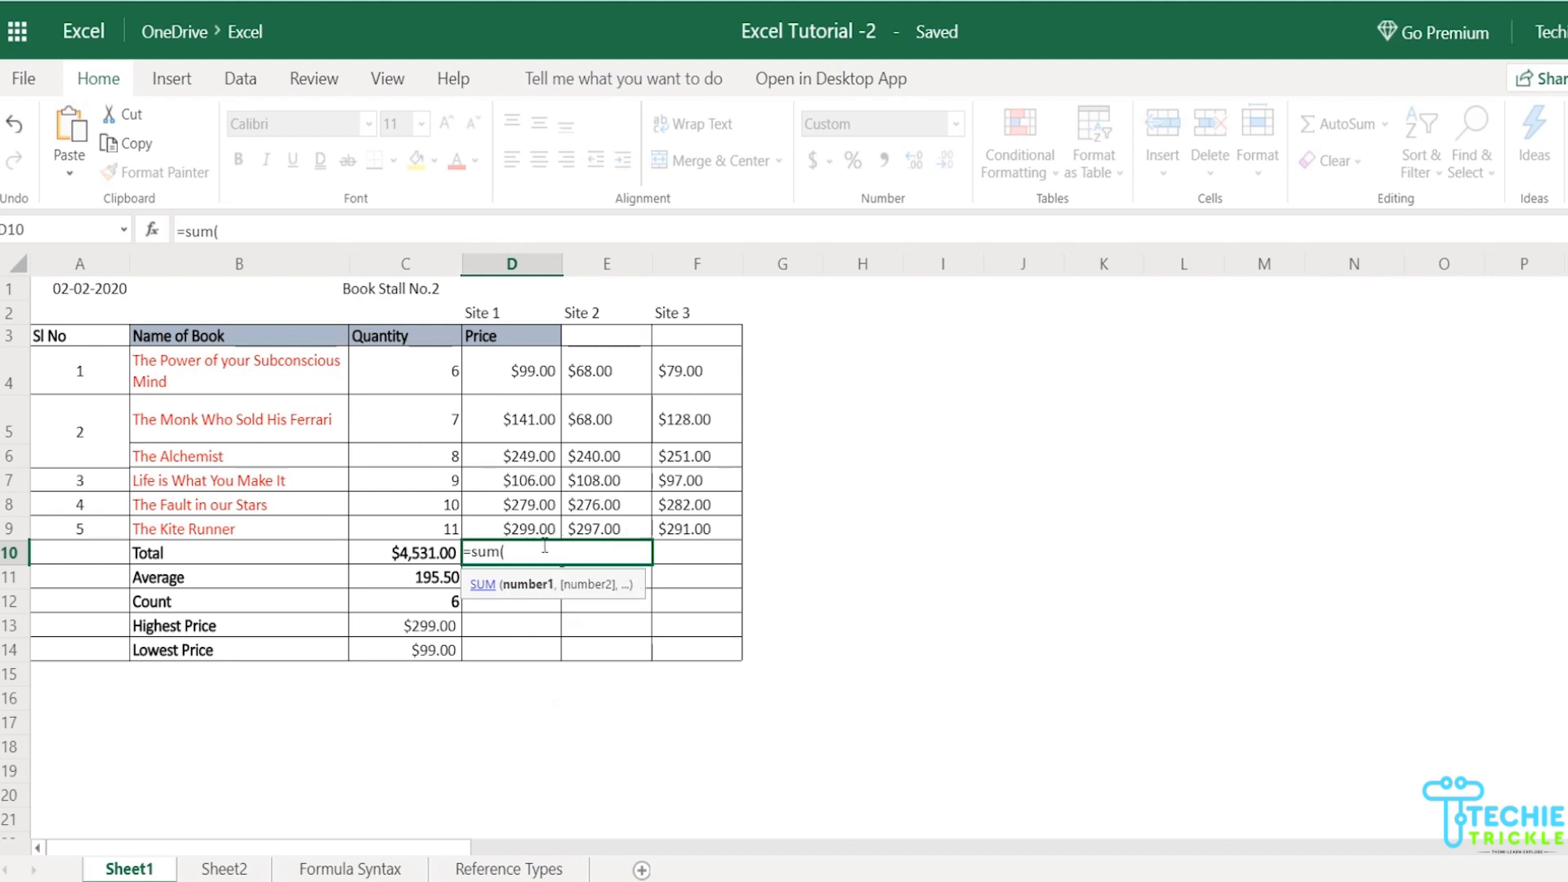
click(525, 375)
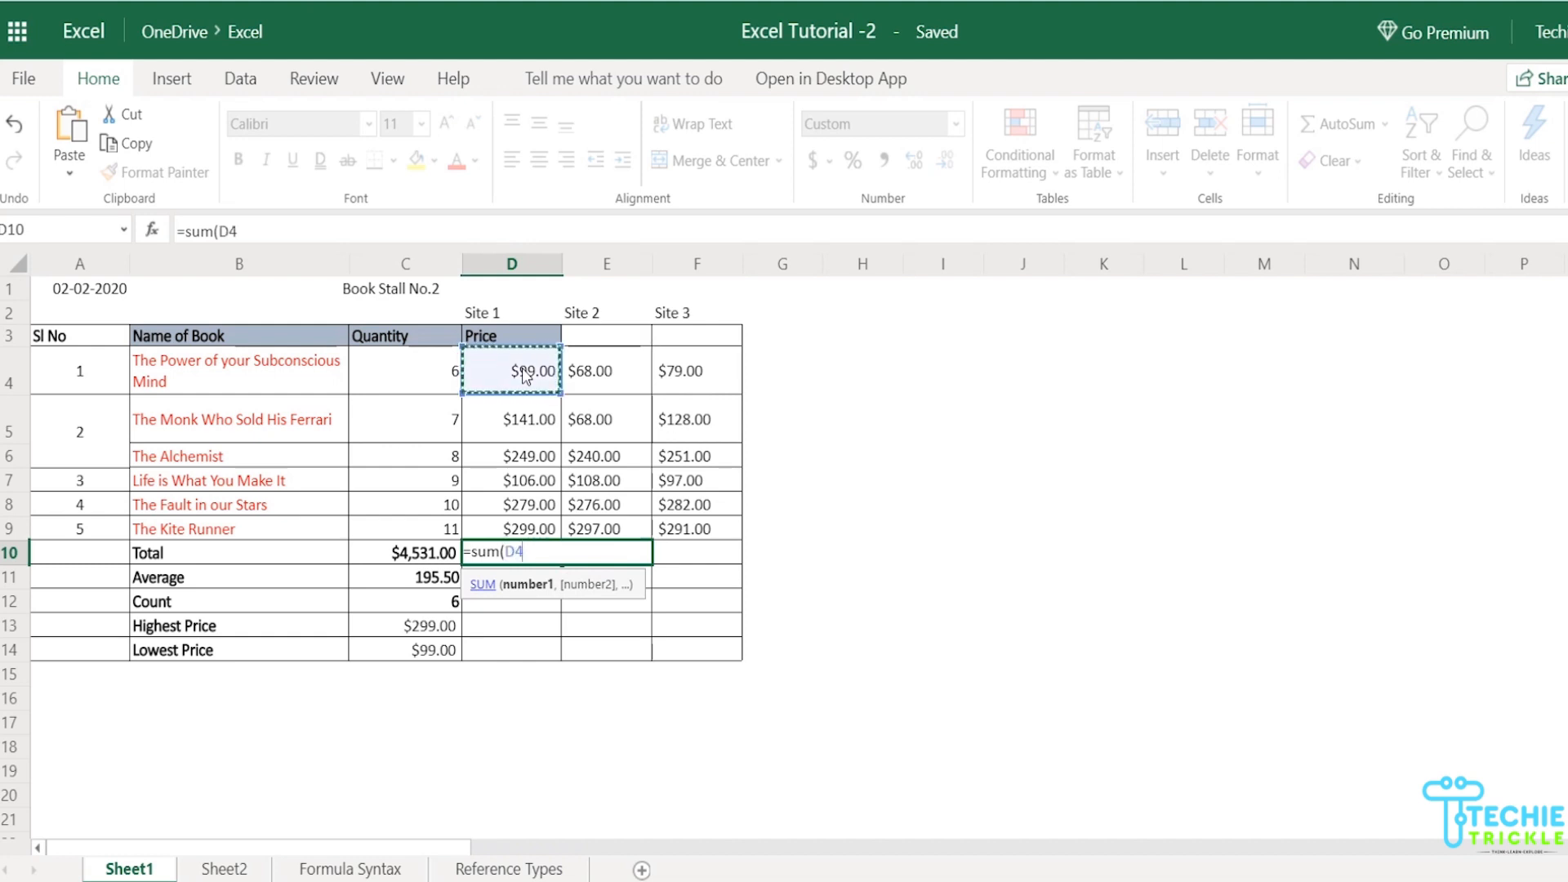
text(:)
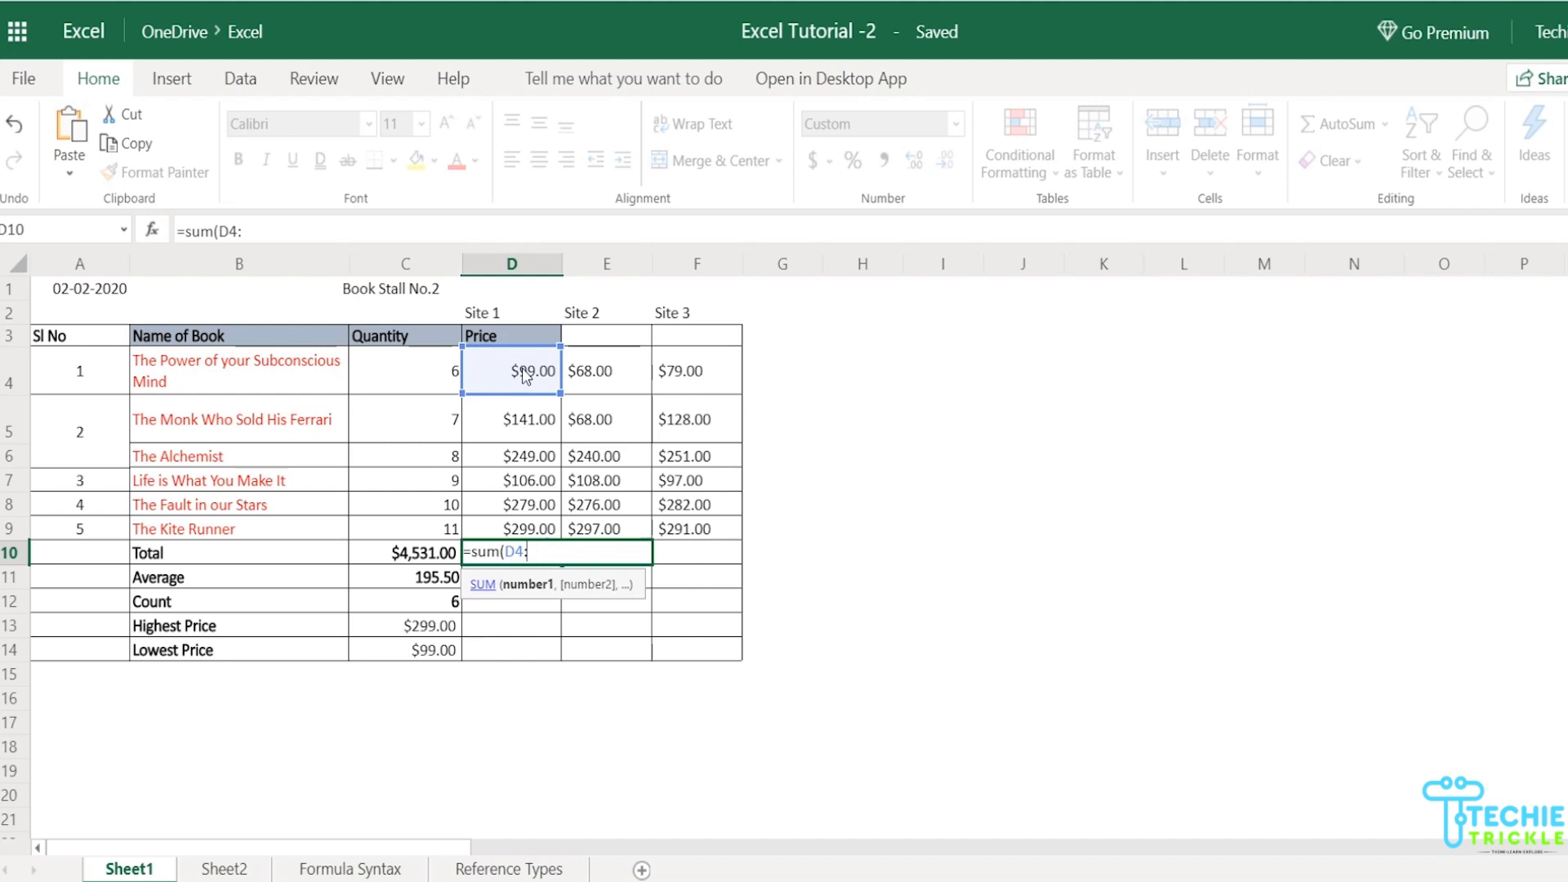
click(550, 531)
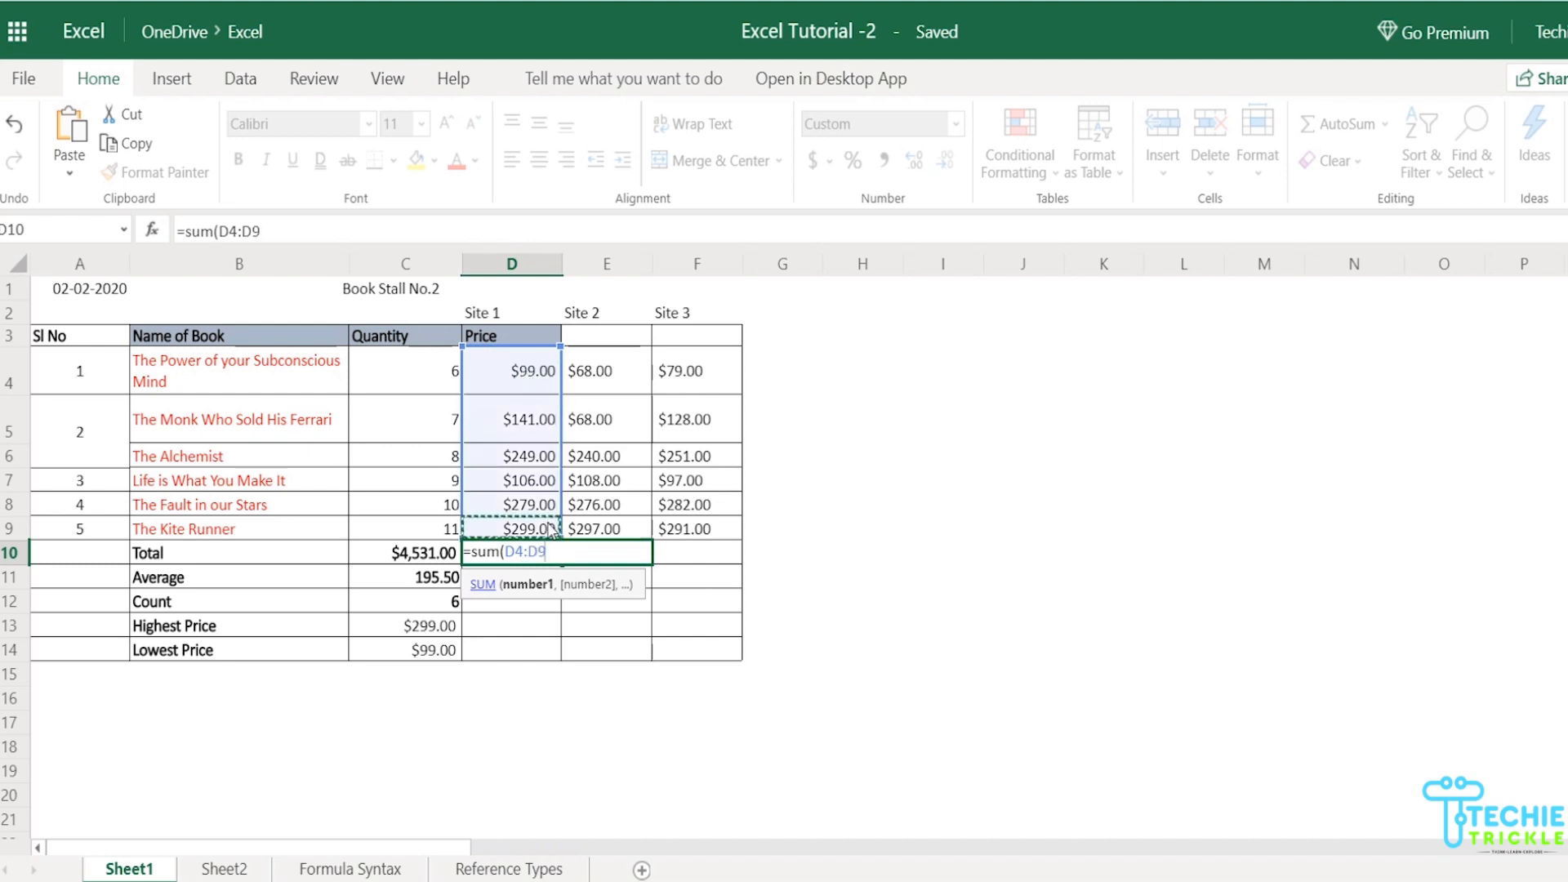
text())
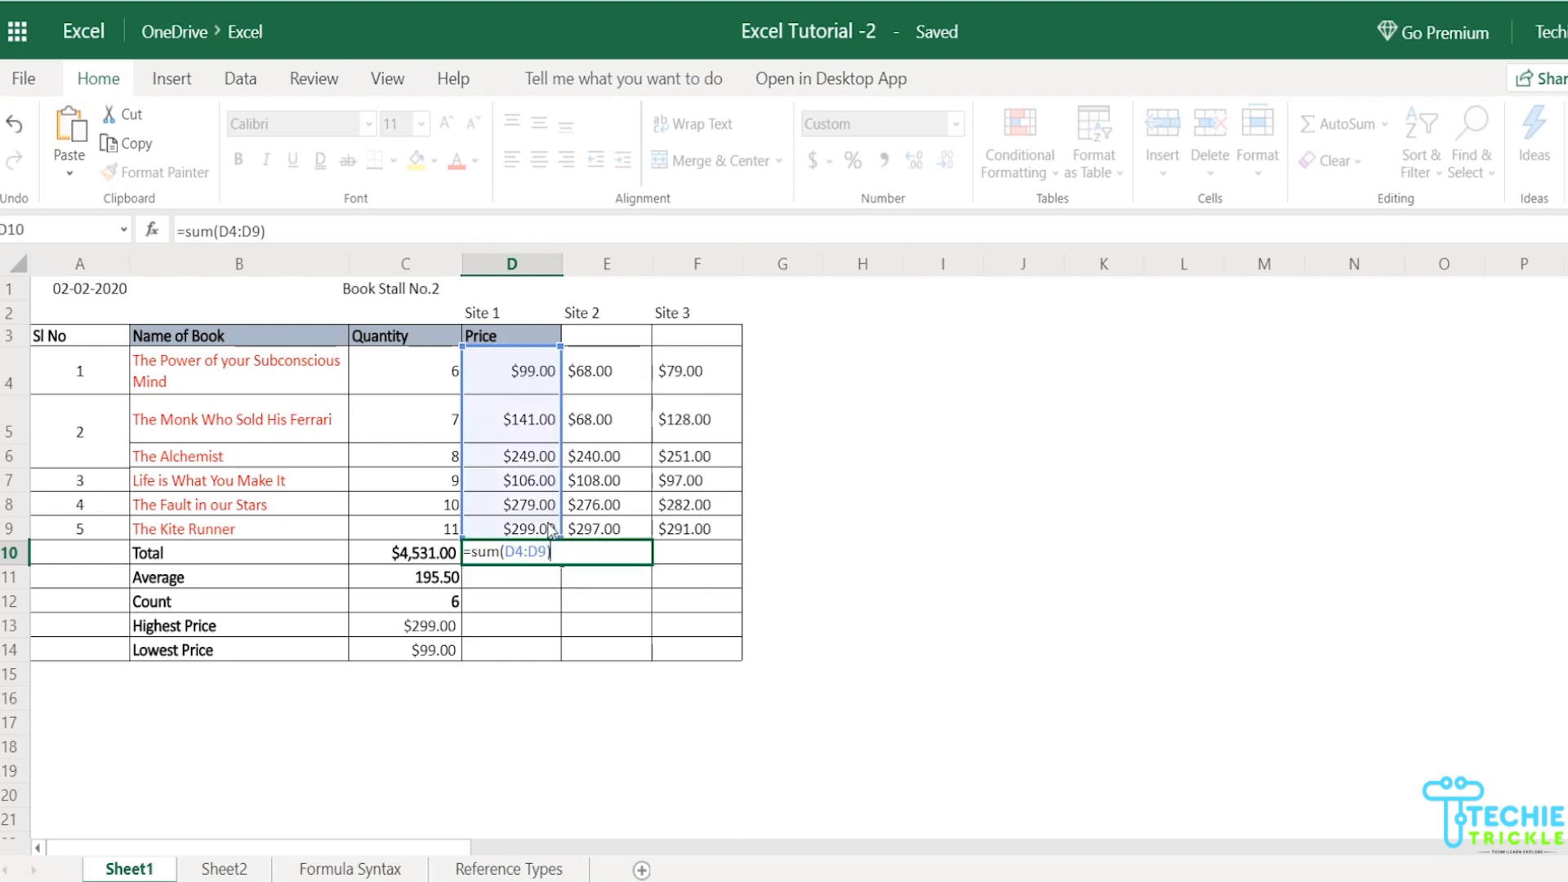
key(Tab)
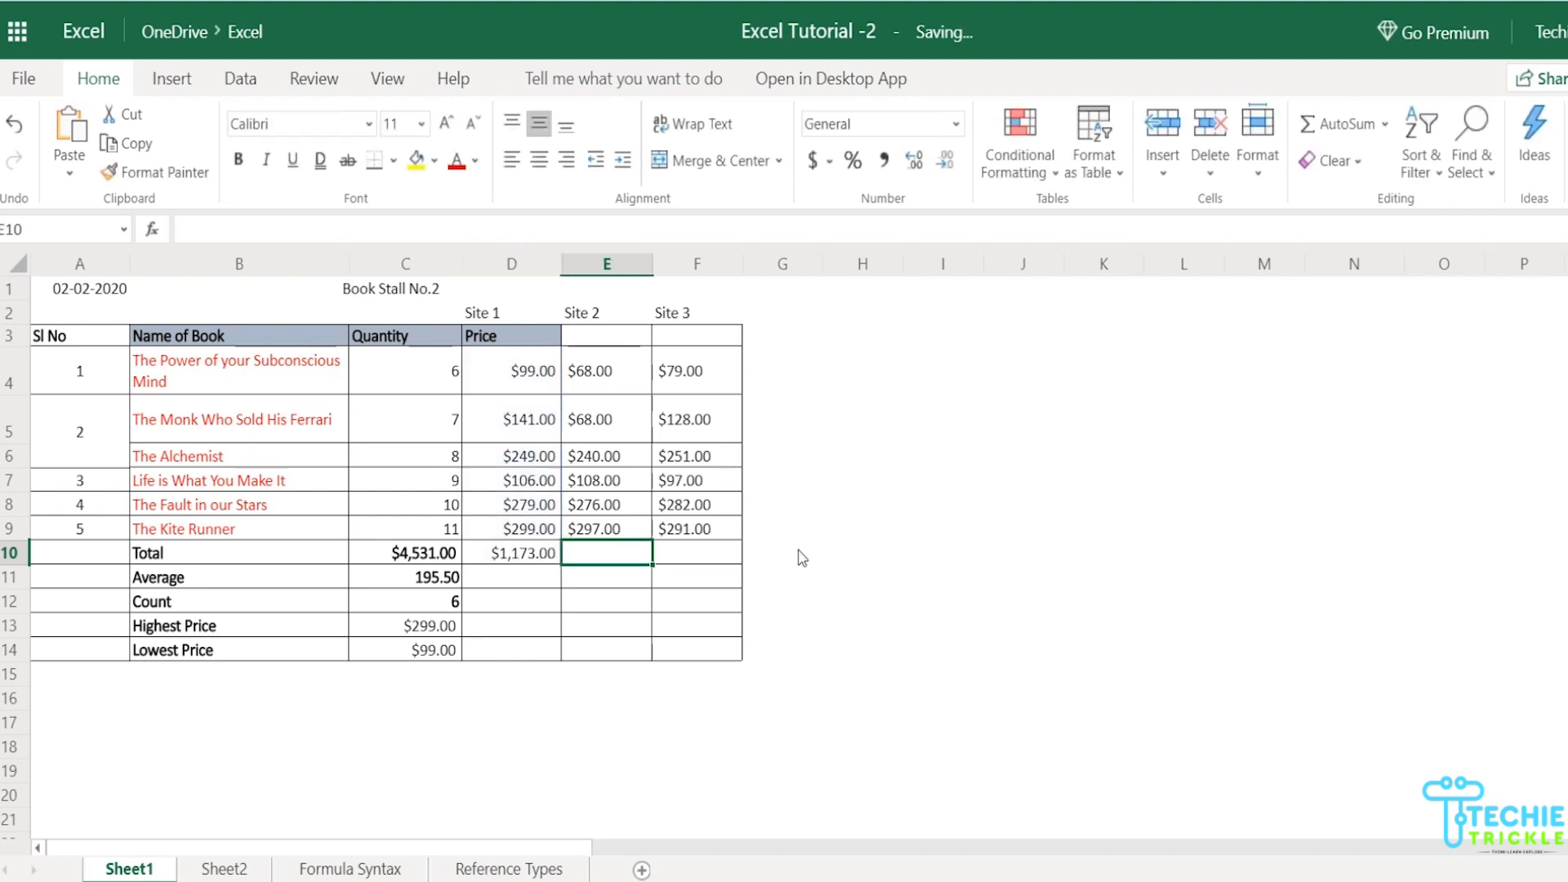
click(536, 559)
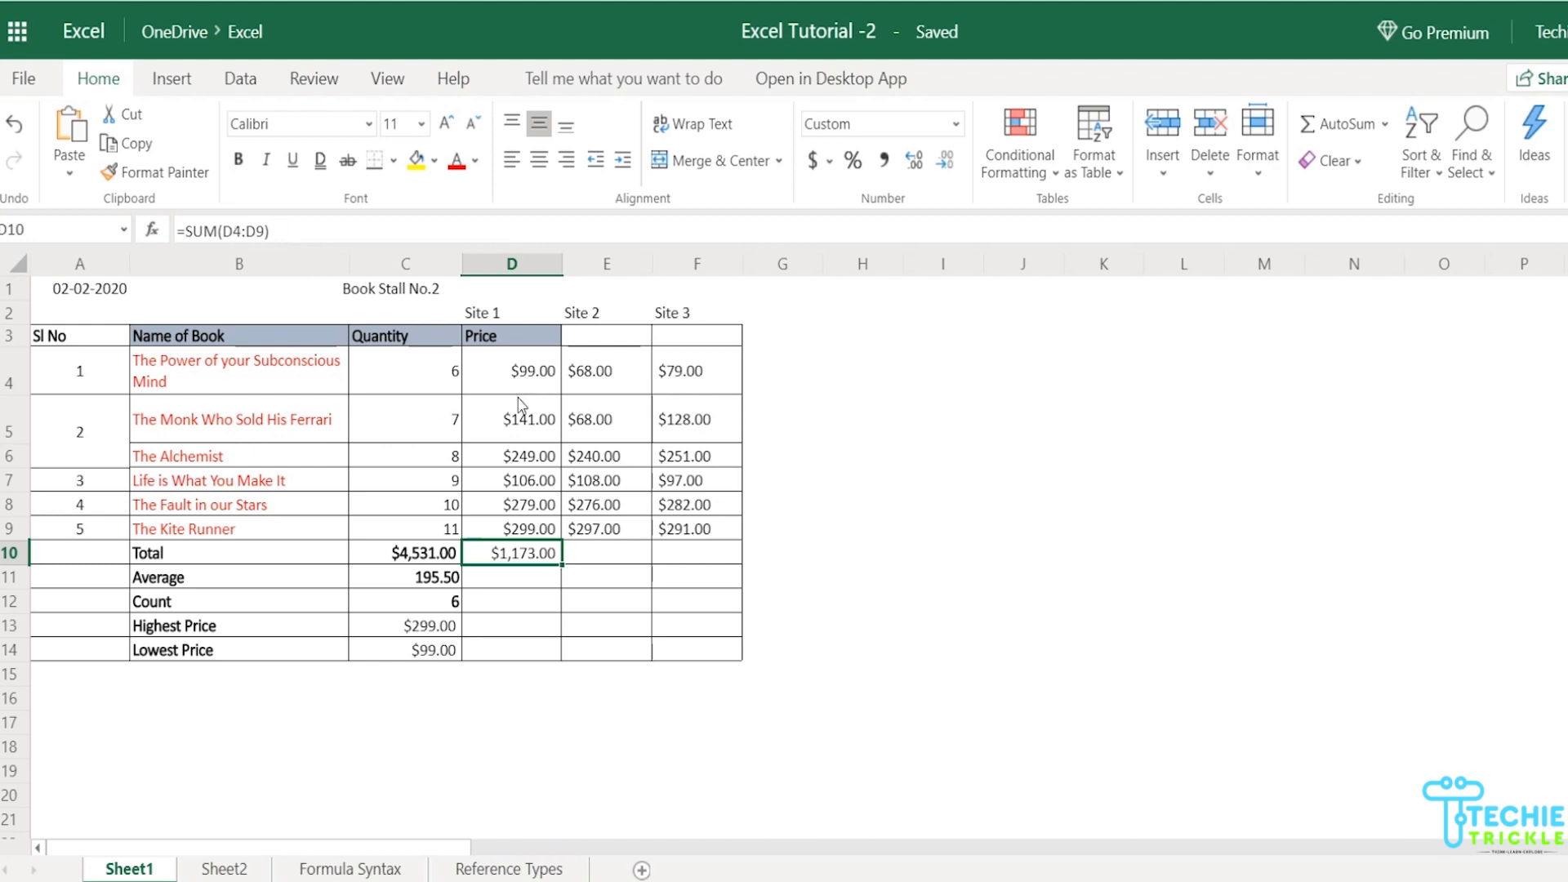
Shrink the range of the D10 SUM formula to D4:D8 and inspect the excluded Site 1 price in D9.
double_click(544, 556)
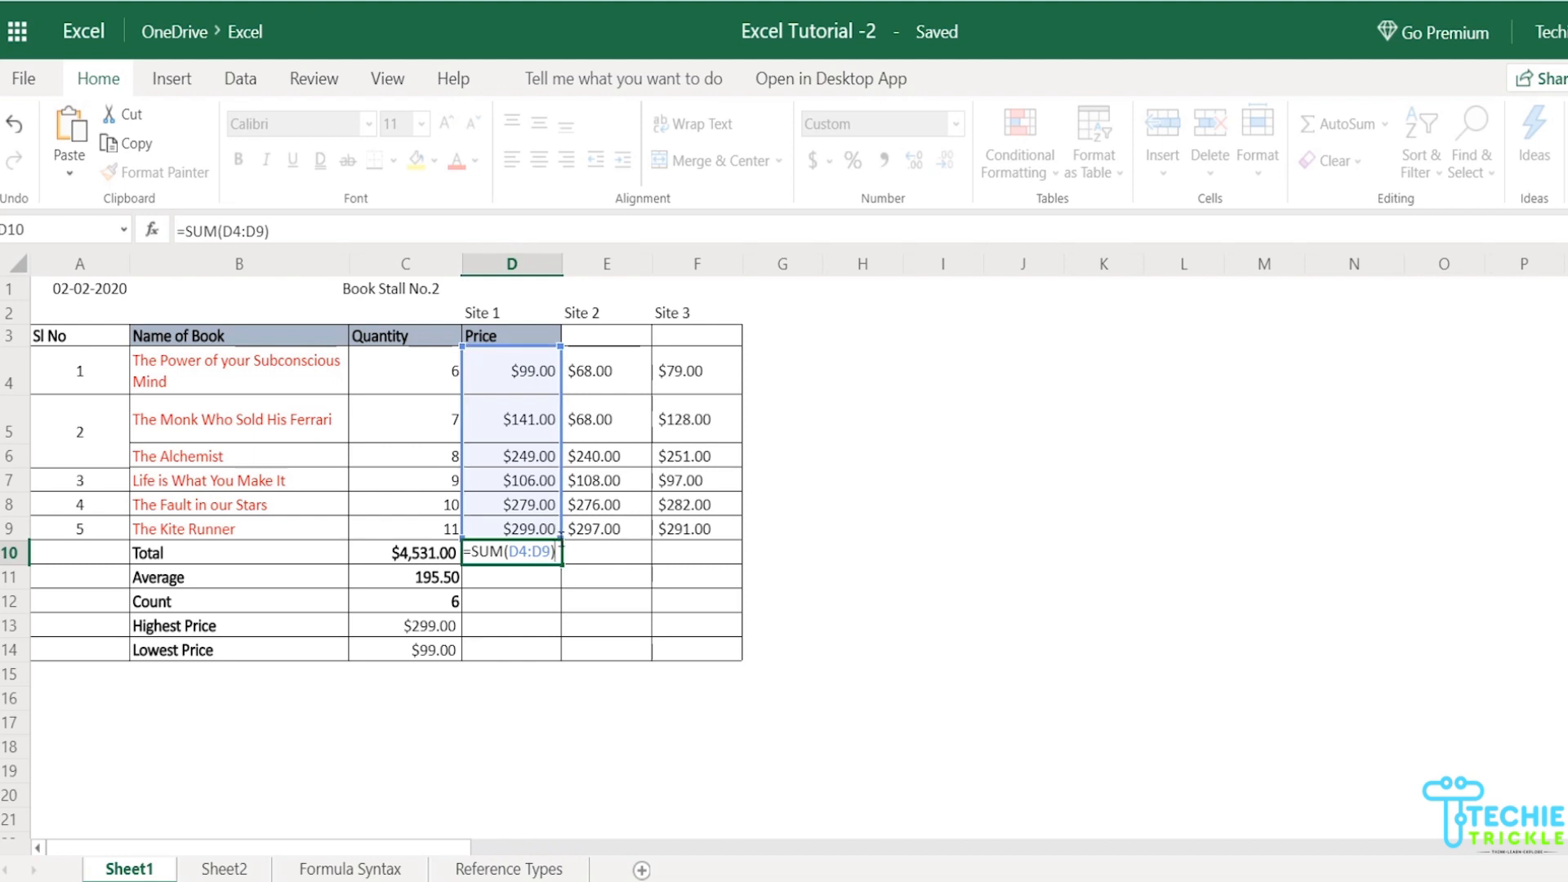
drag(561, 537, 553, 509)
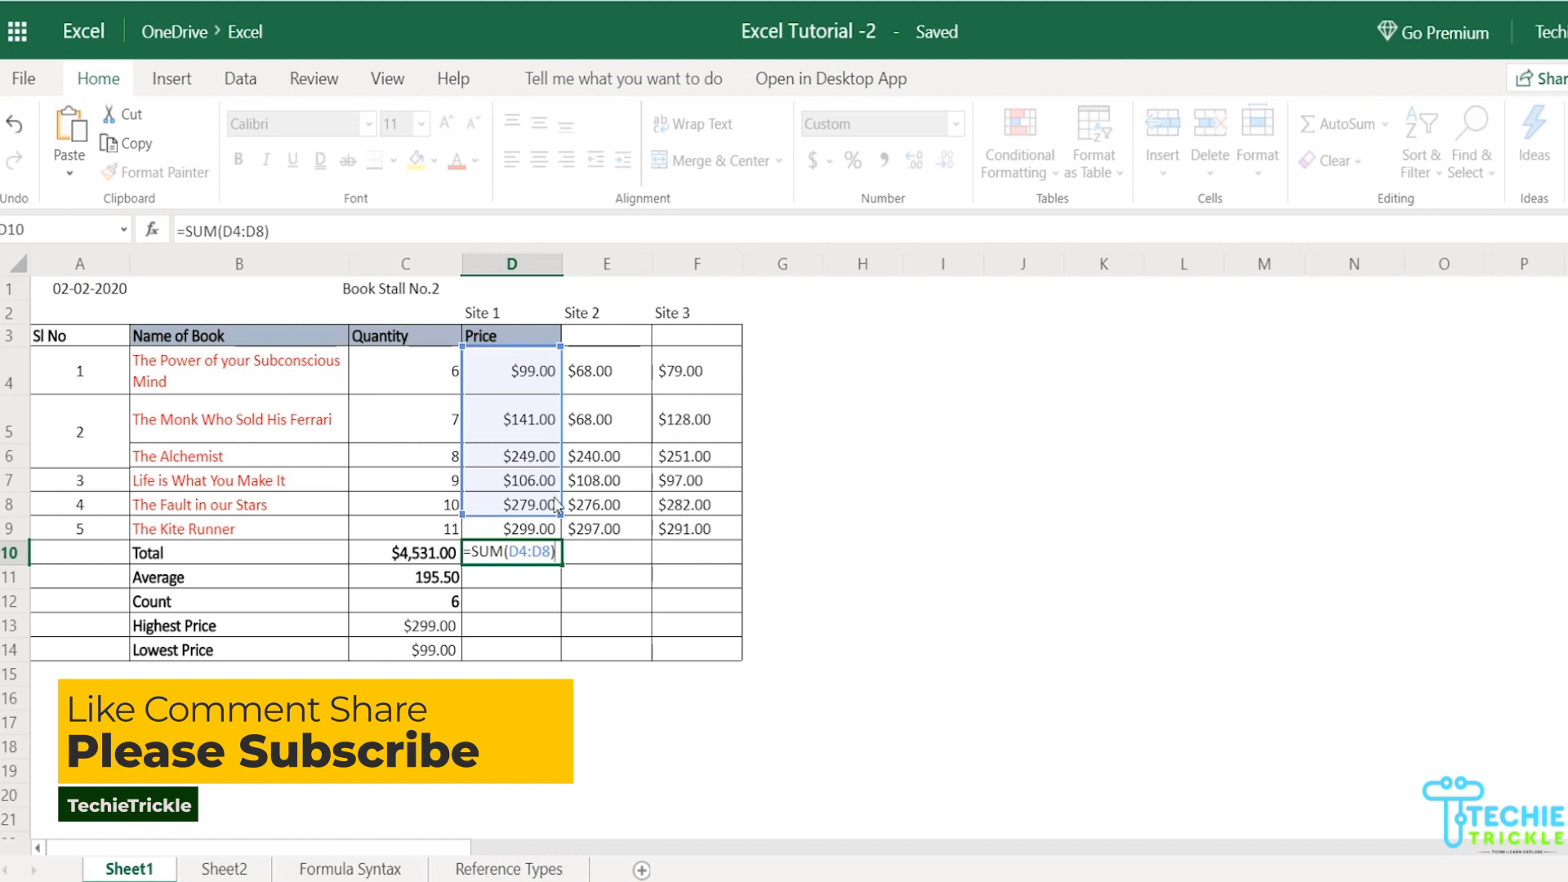
key(Return)
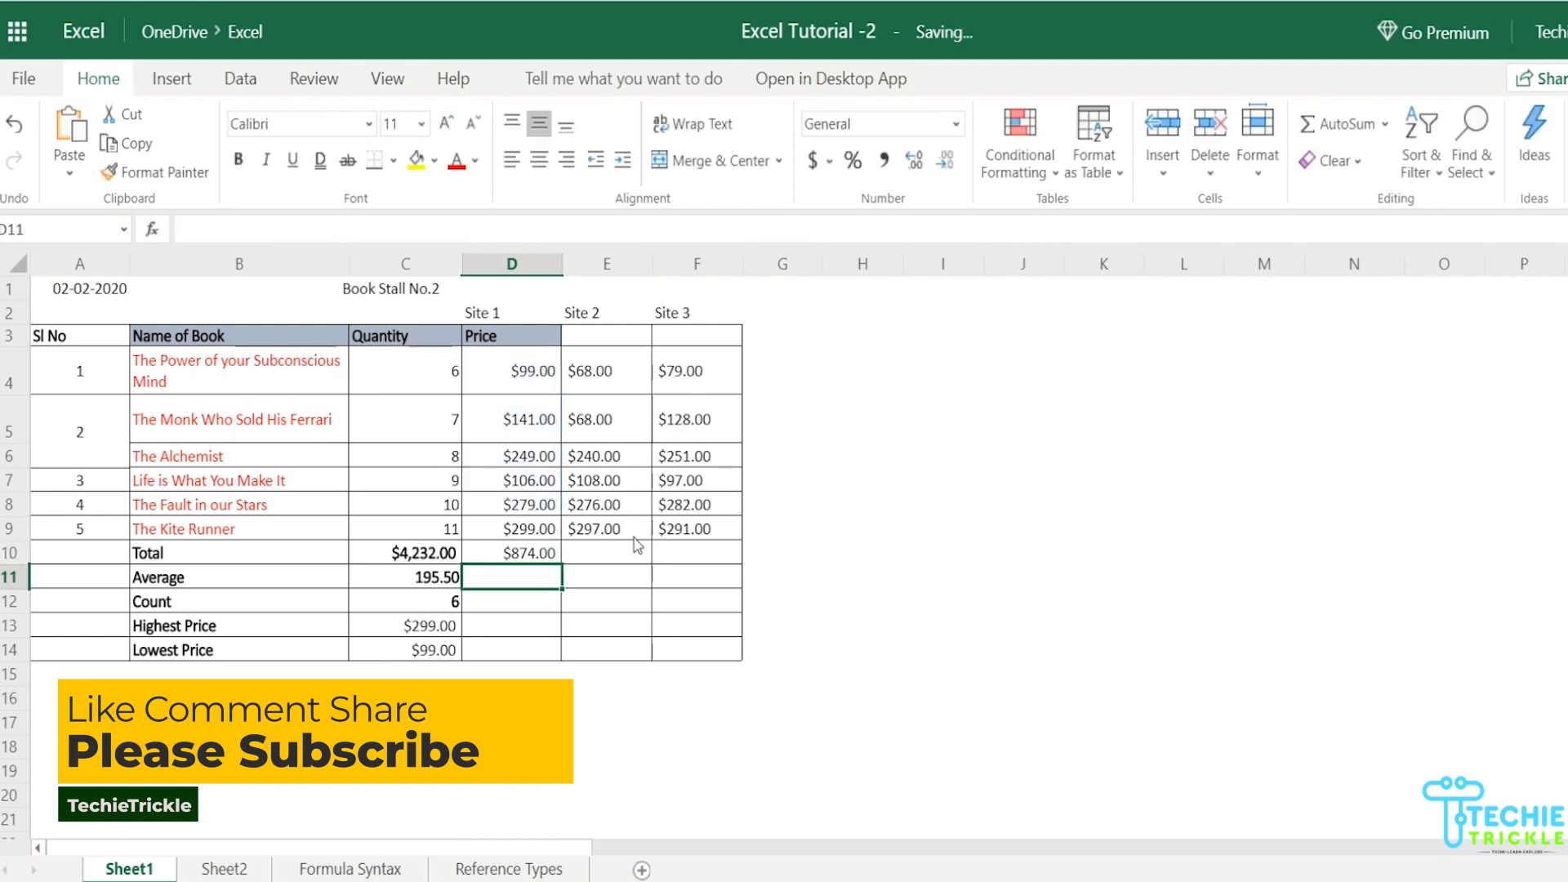
click(525, 547)
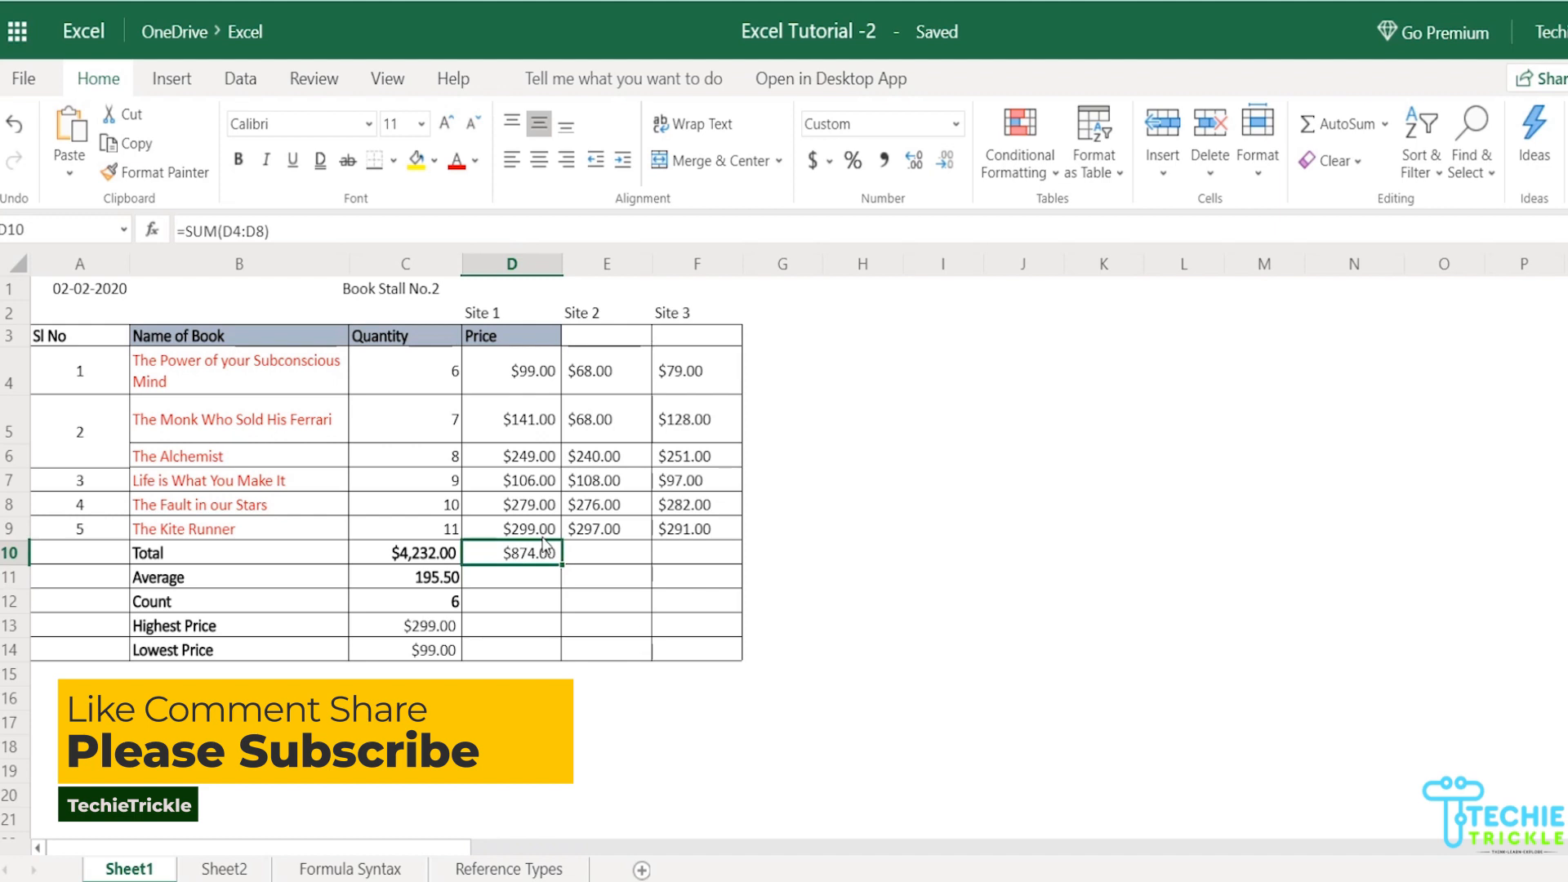
click(540, 531)
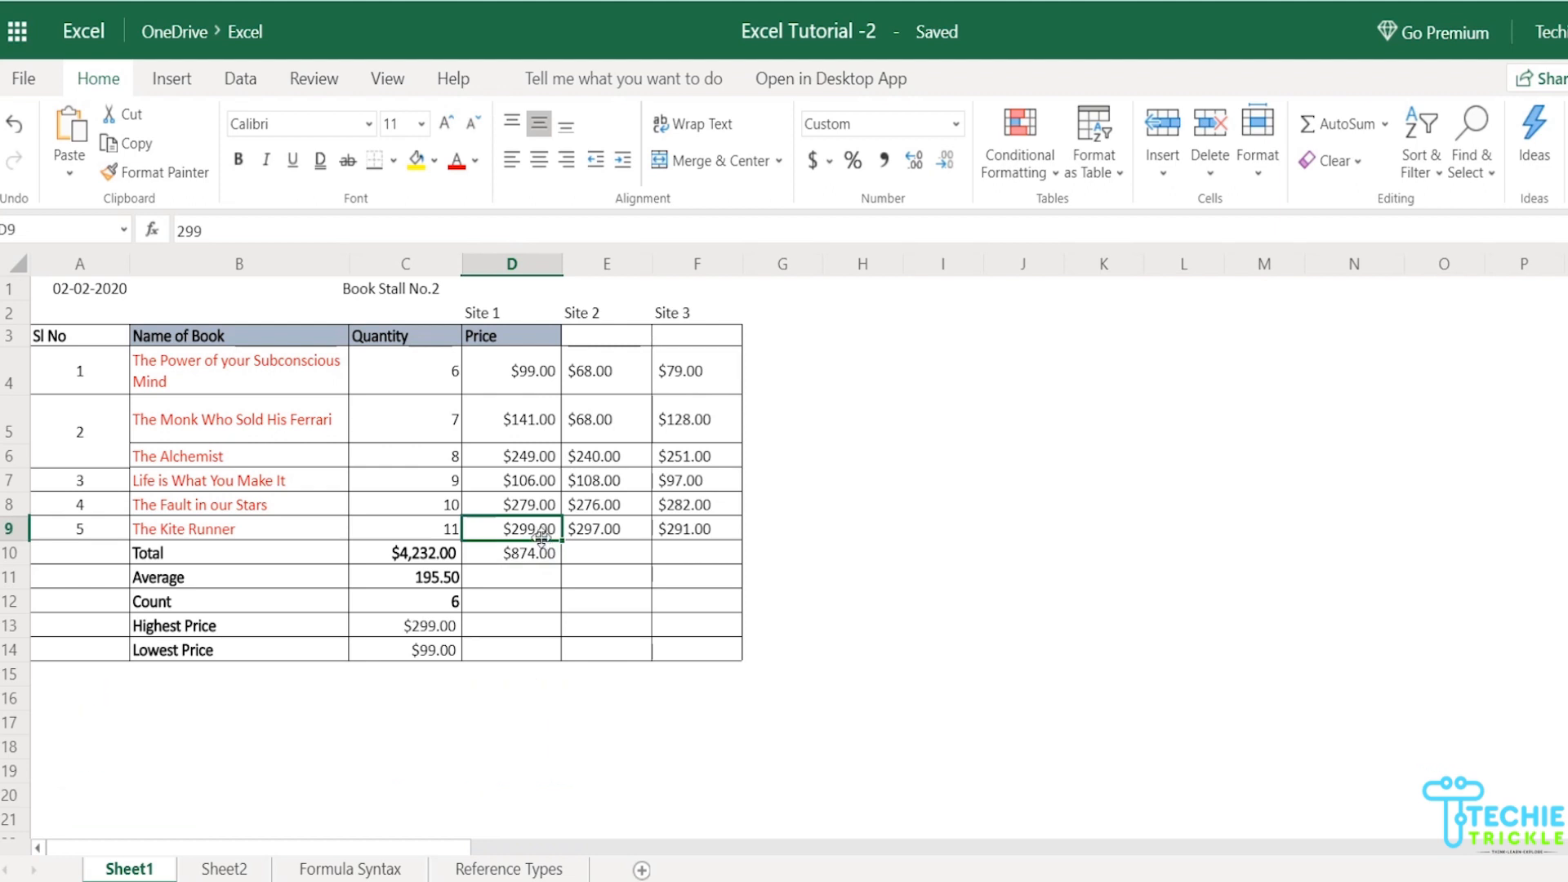
Extend the D10 total's range back through the last book, making the formula =SUM(D4:D9).
double_click(536, 553)
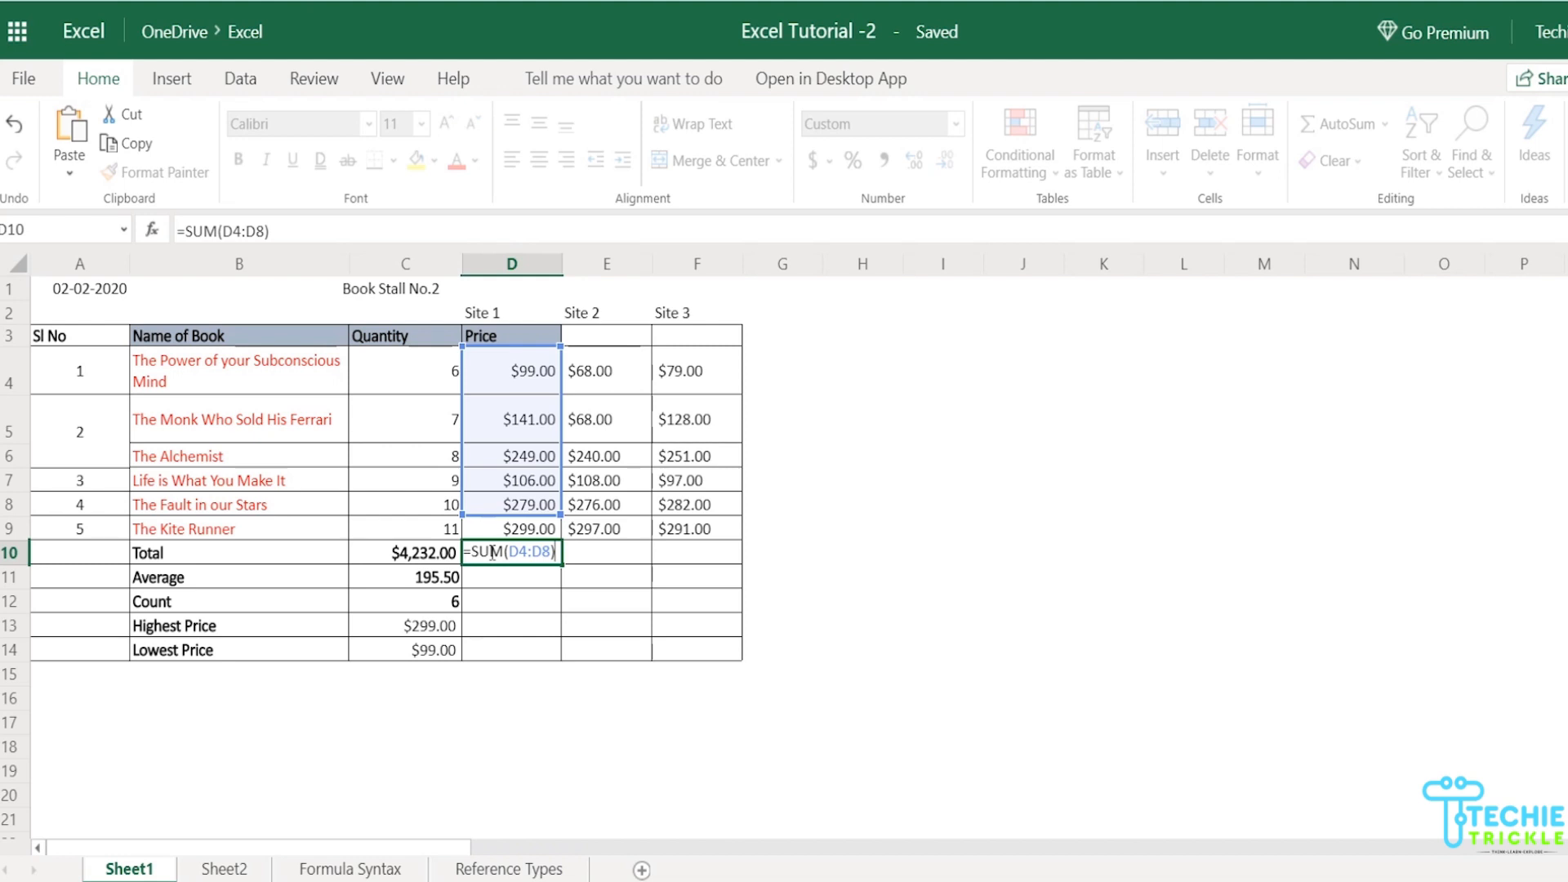
key(BackSpace)
key(BackSpace)
text(9)
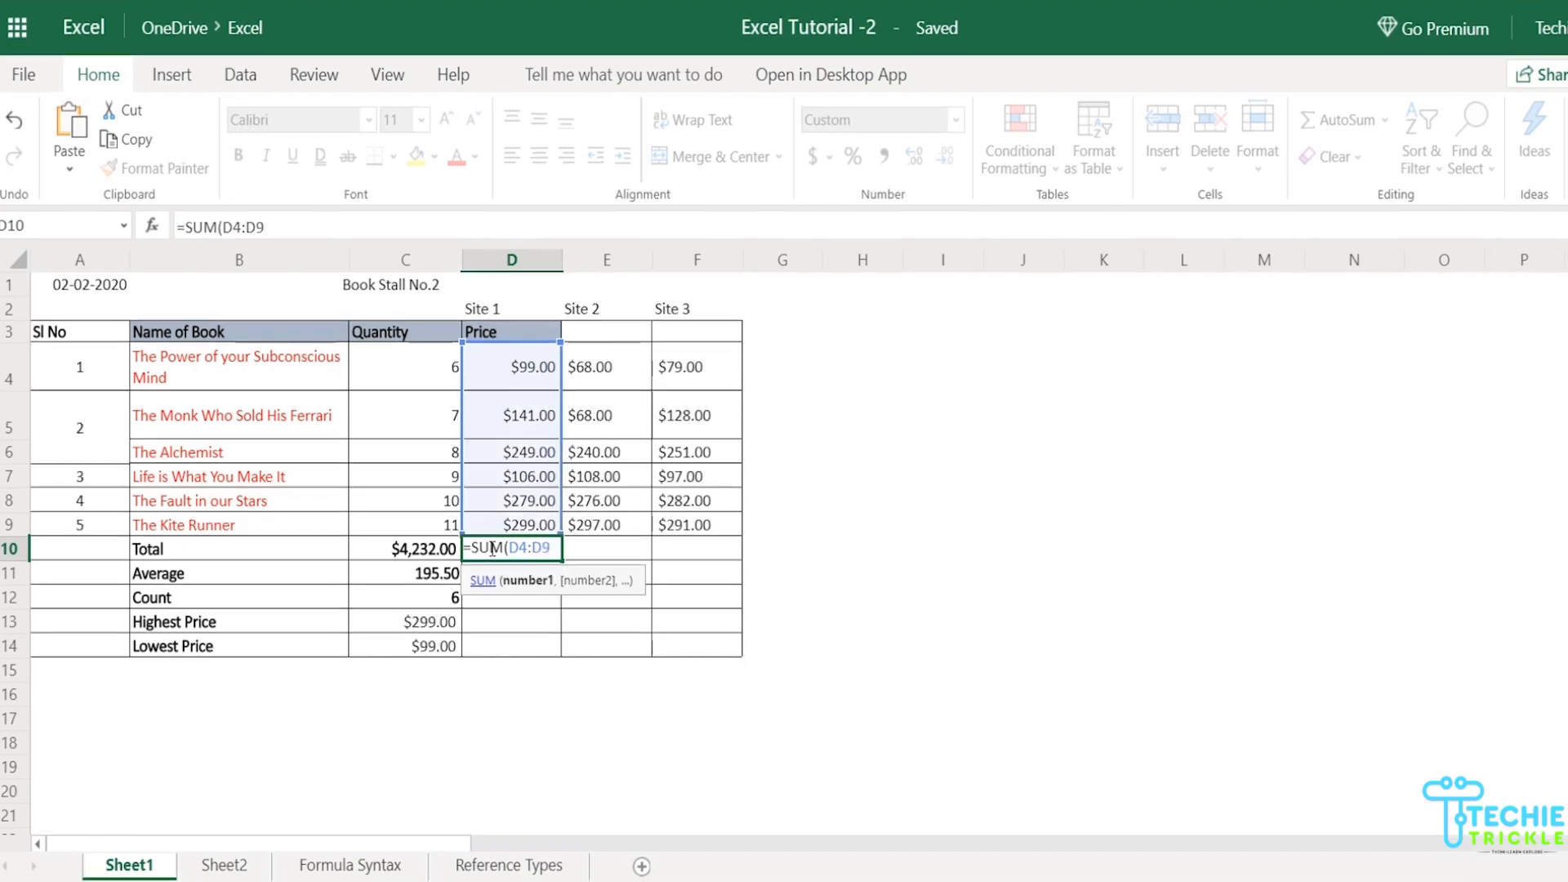
text())
click(594, 541)
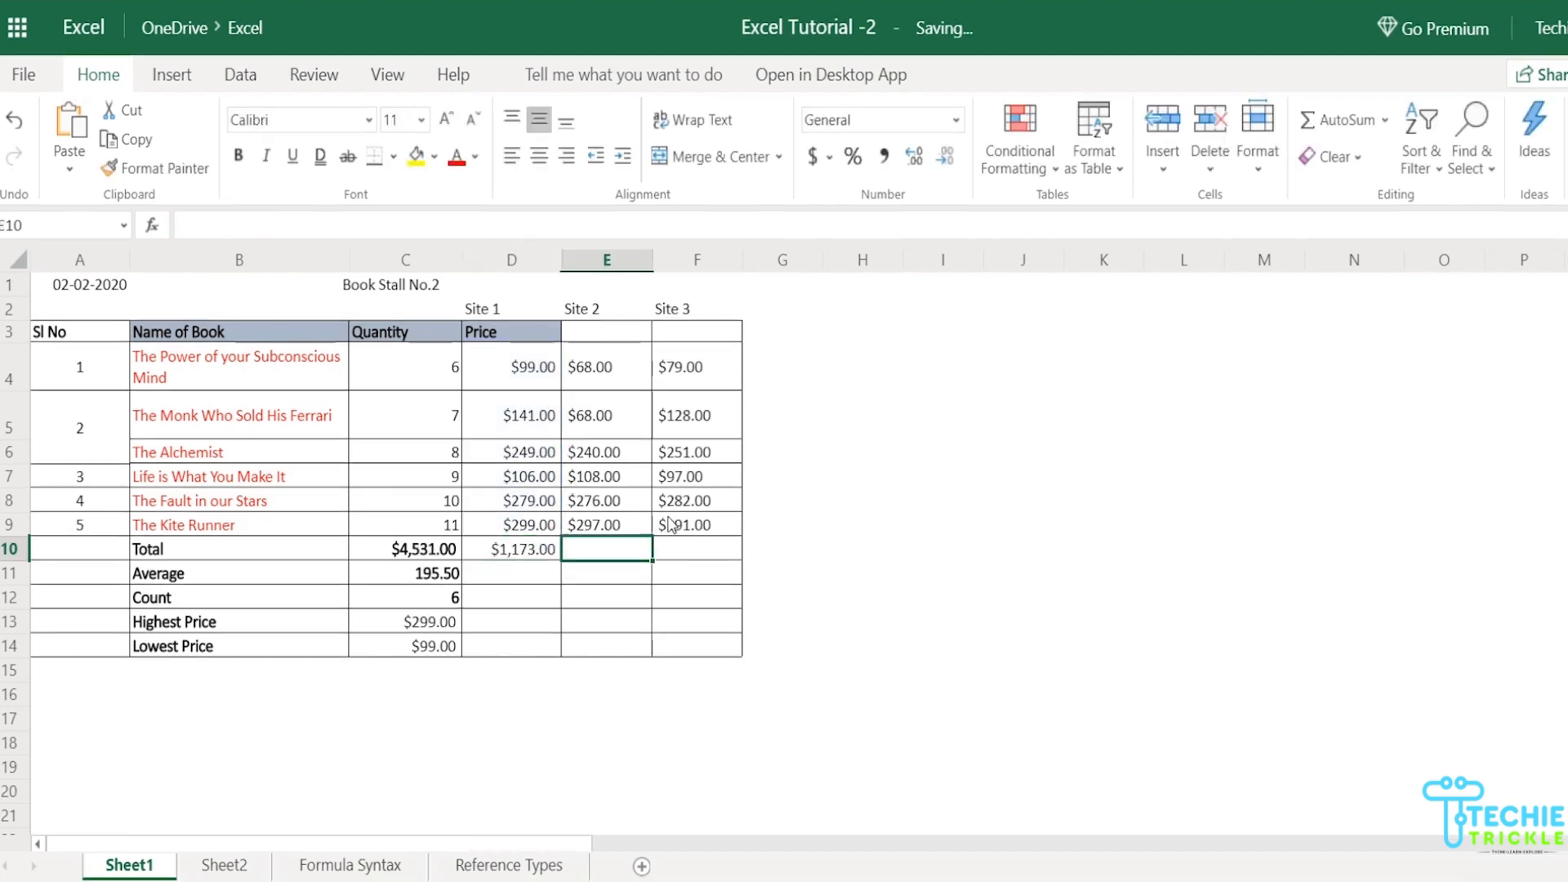
Examine the first Site 2 and Site 3 prices in E4 and F4 alongside the Site 1 total formula in D10.
click(608, 372)
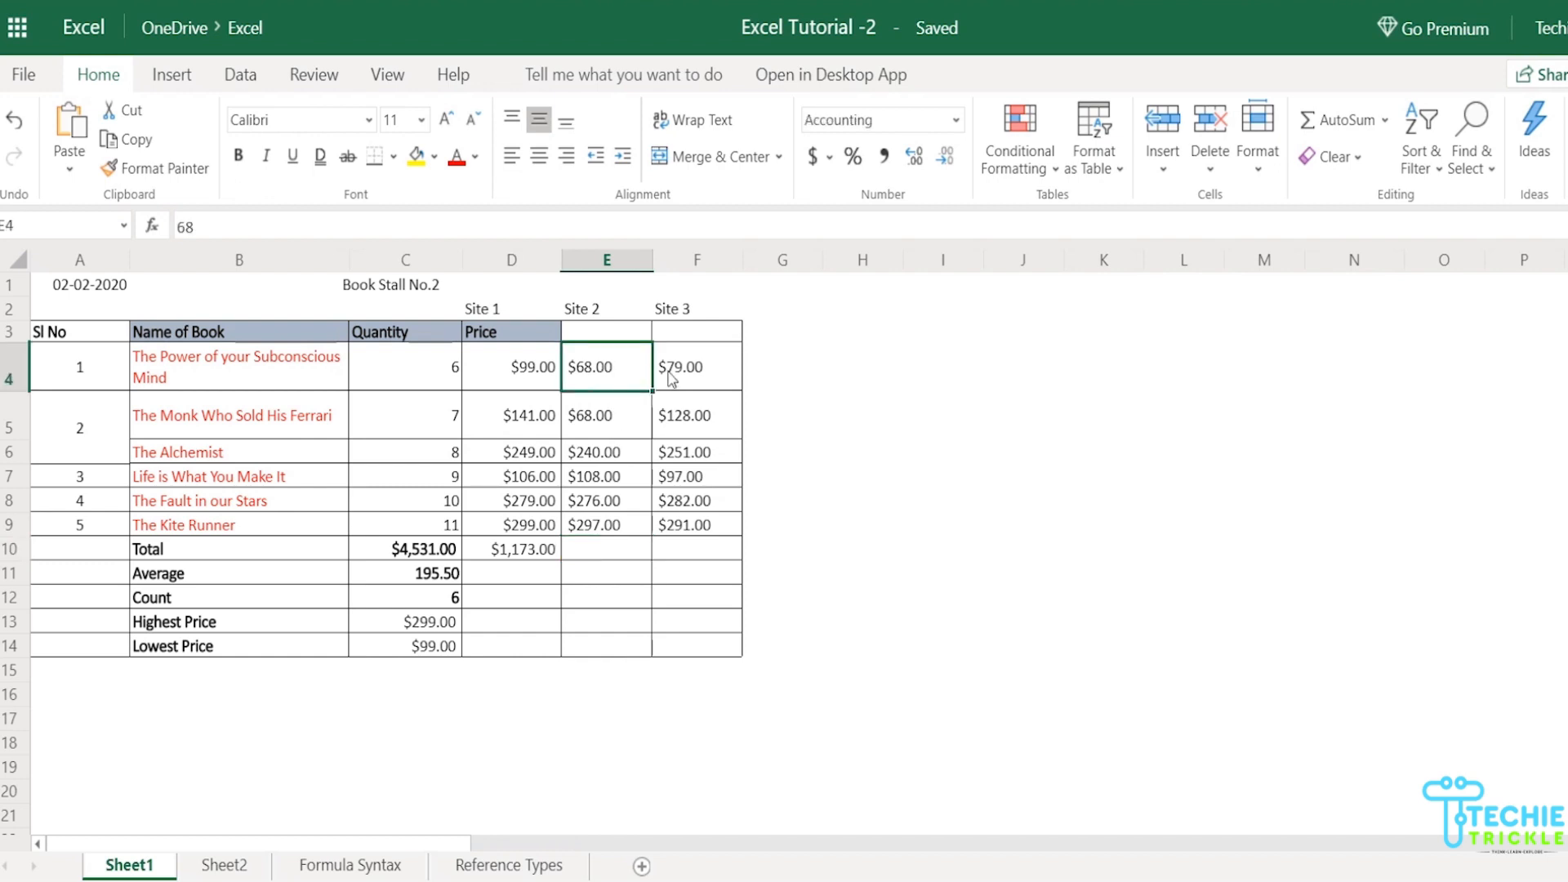
click(701, 380)
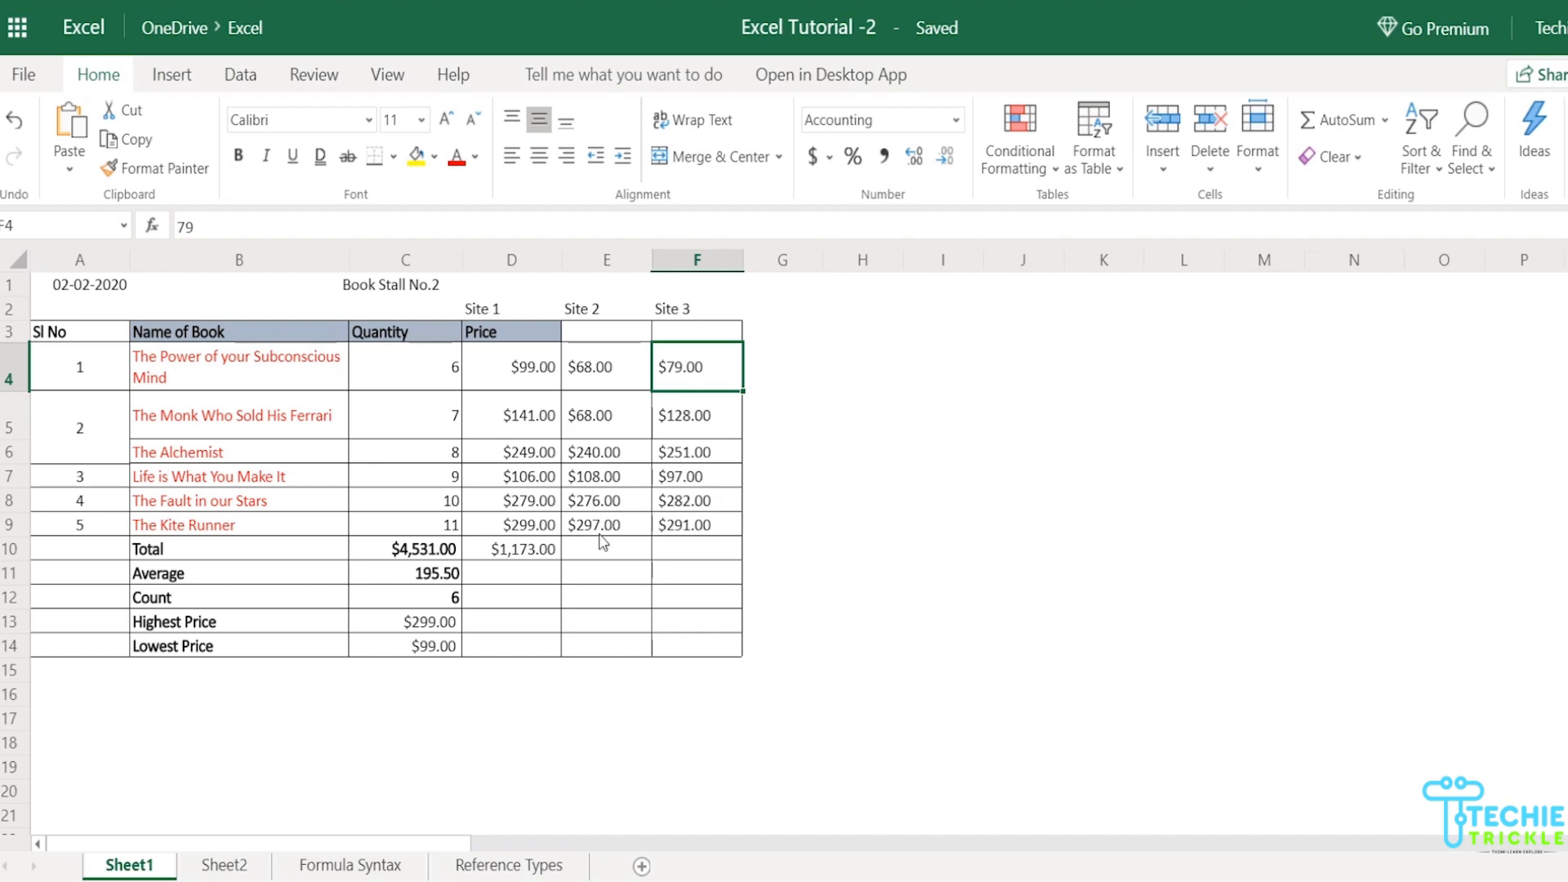
click(535, 556)
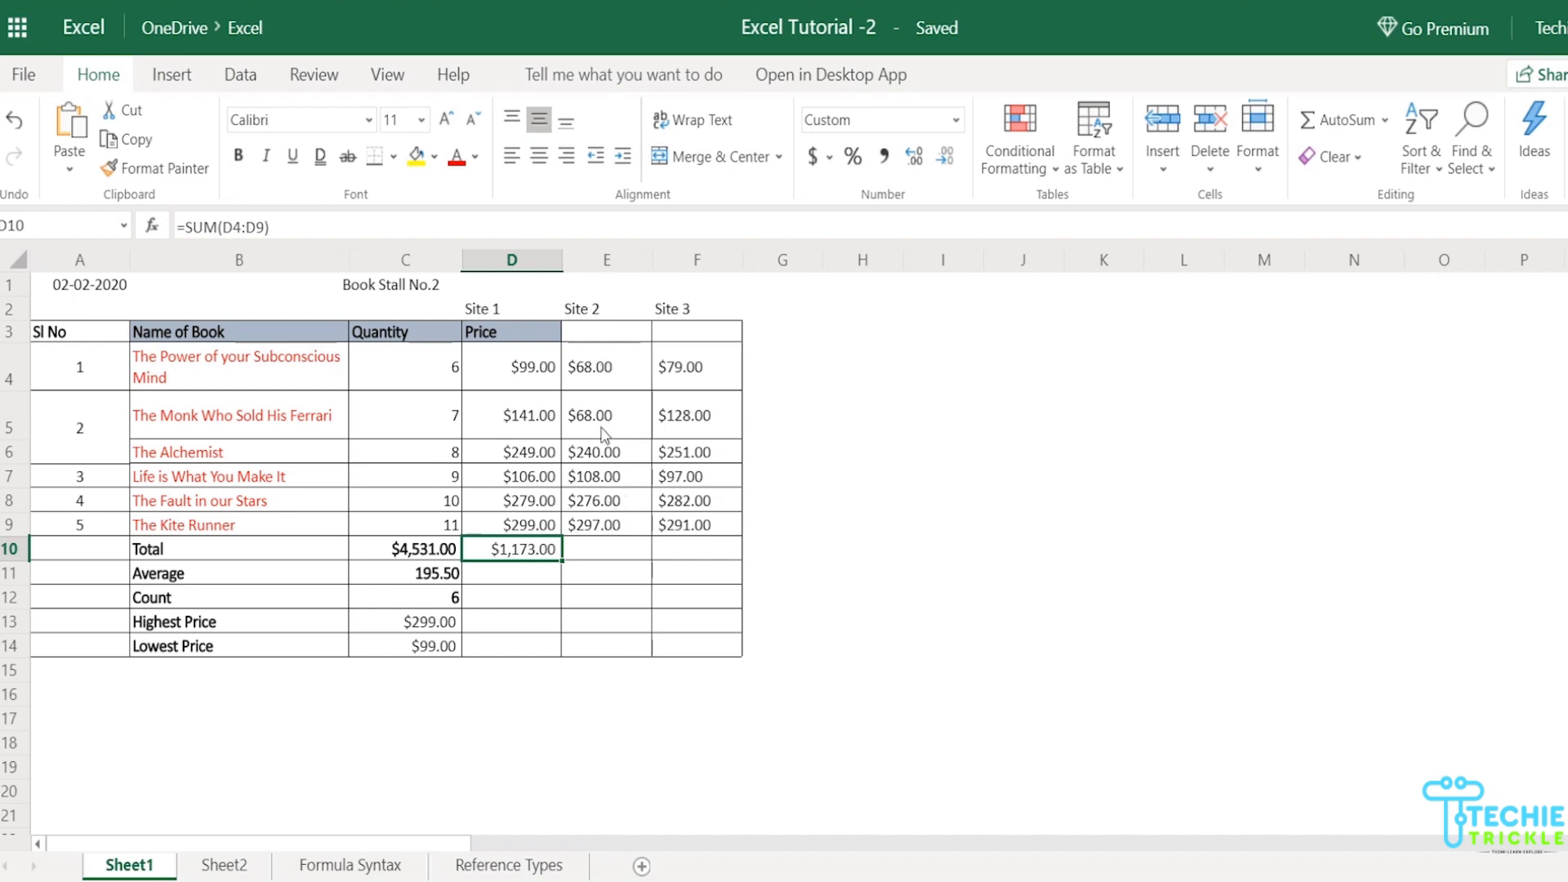
click(604, 355)
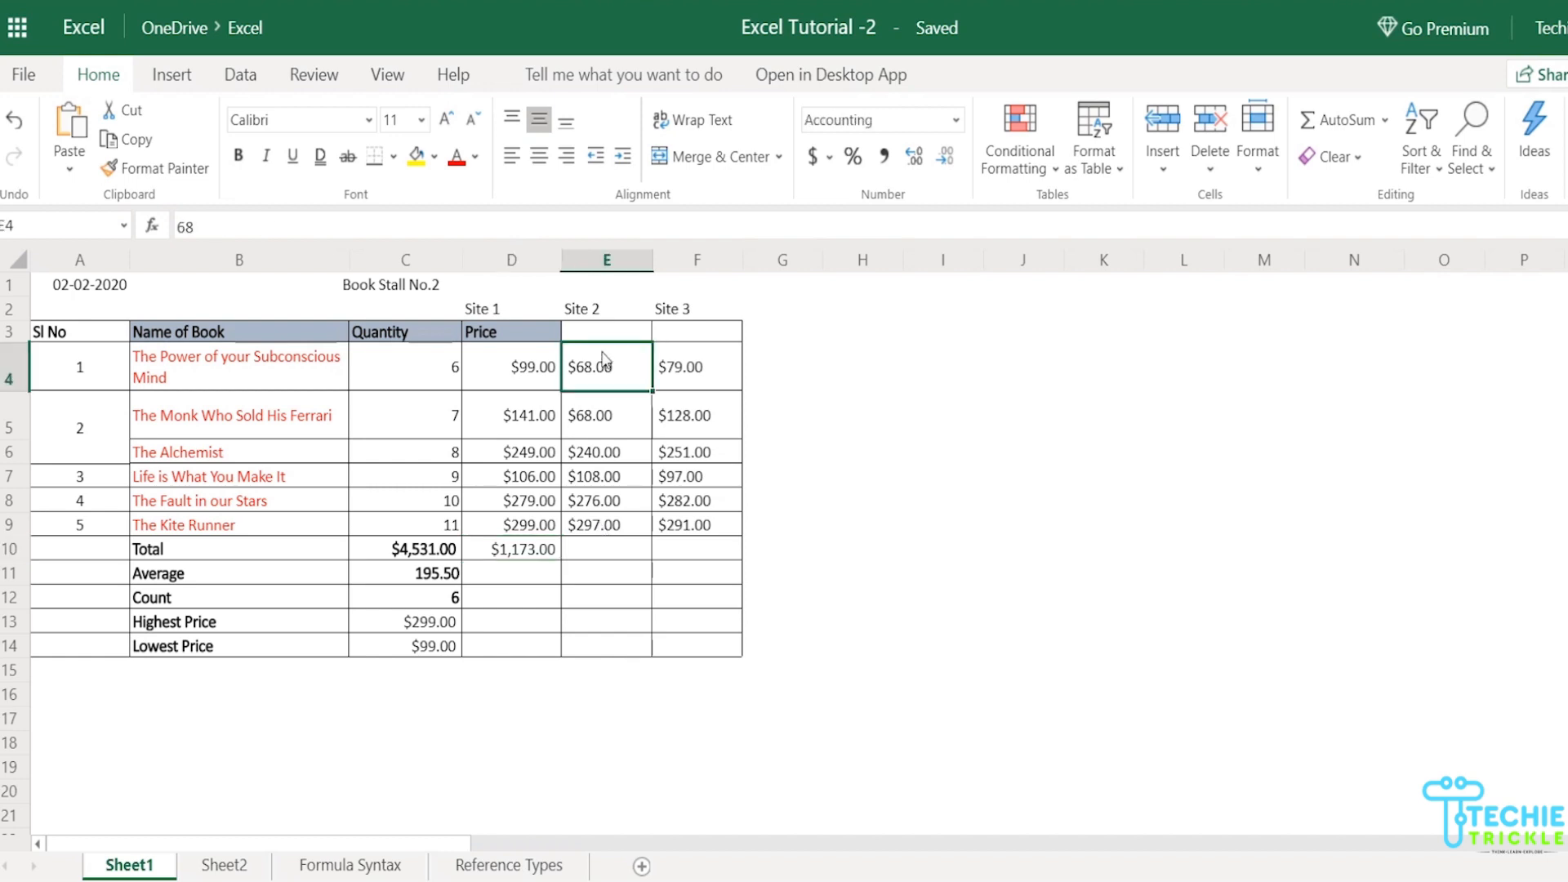
click(691, 379)
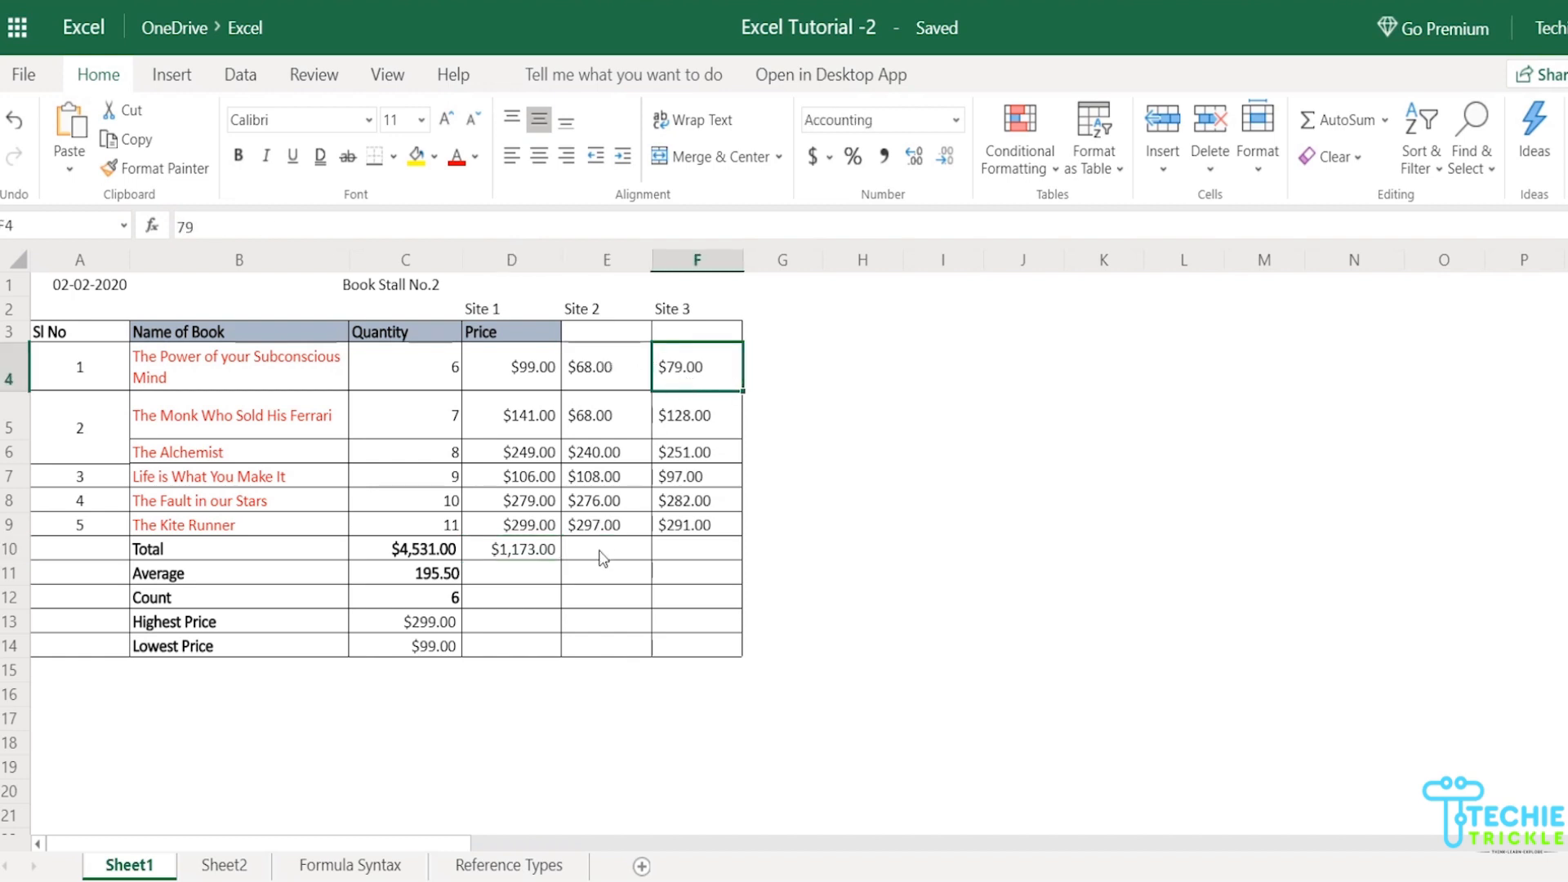
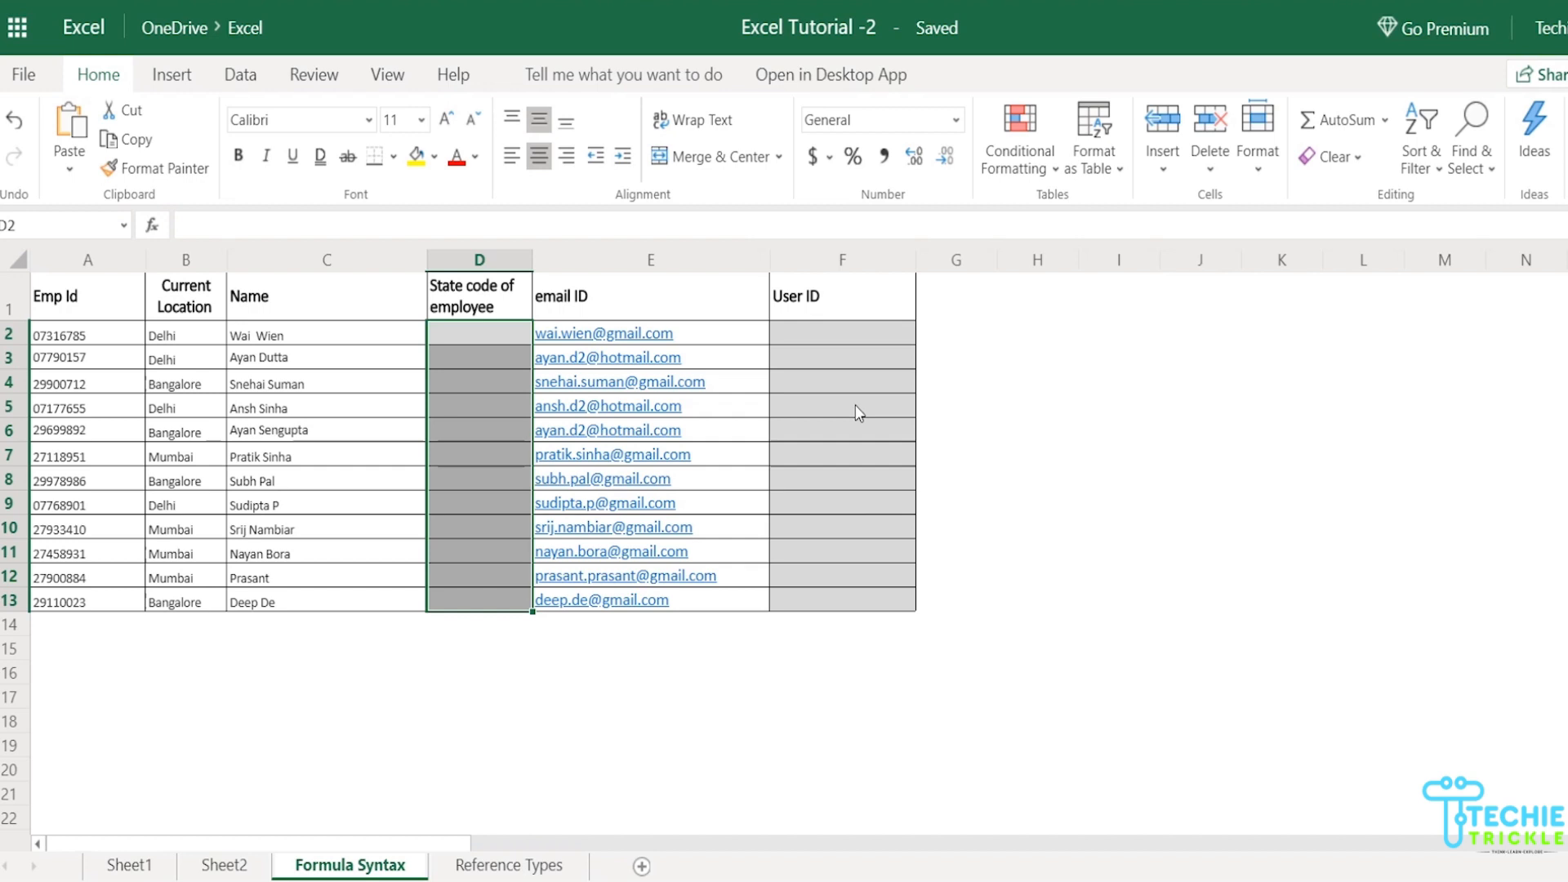
Enter =LEFT(A2,2) in D2 to extract the first employee's state code from the first two characters of the Emp Id.
click(473, 336)
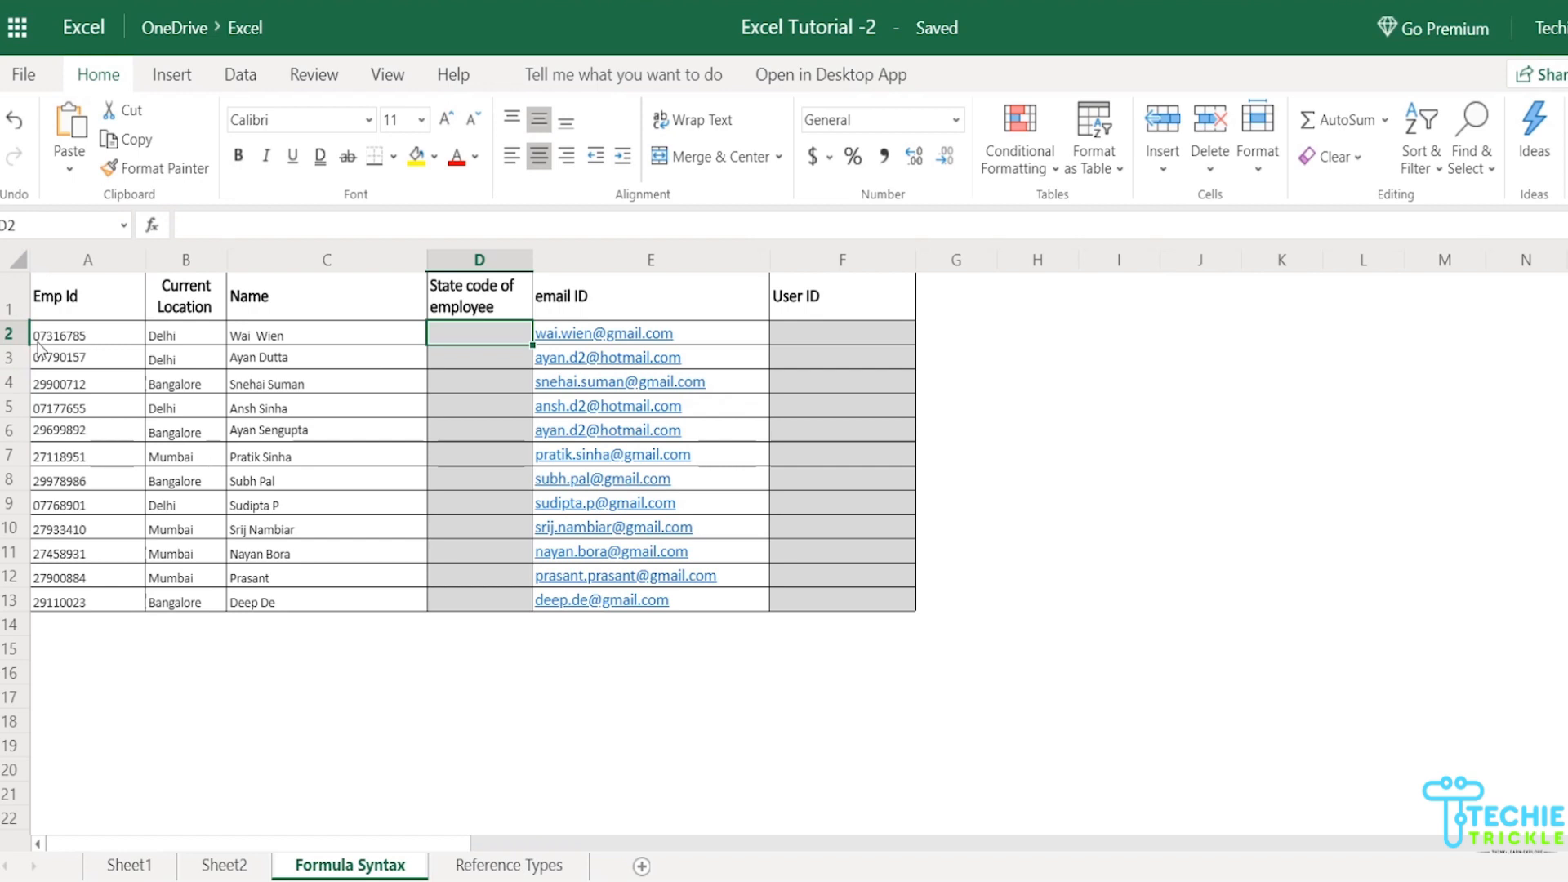
double_click(501, 336)
text(=)
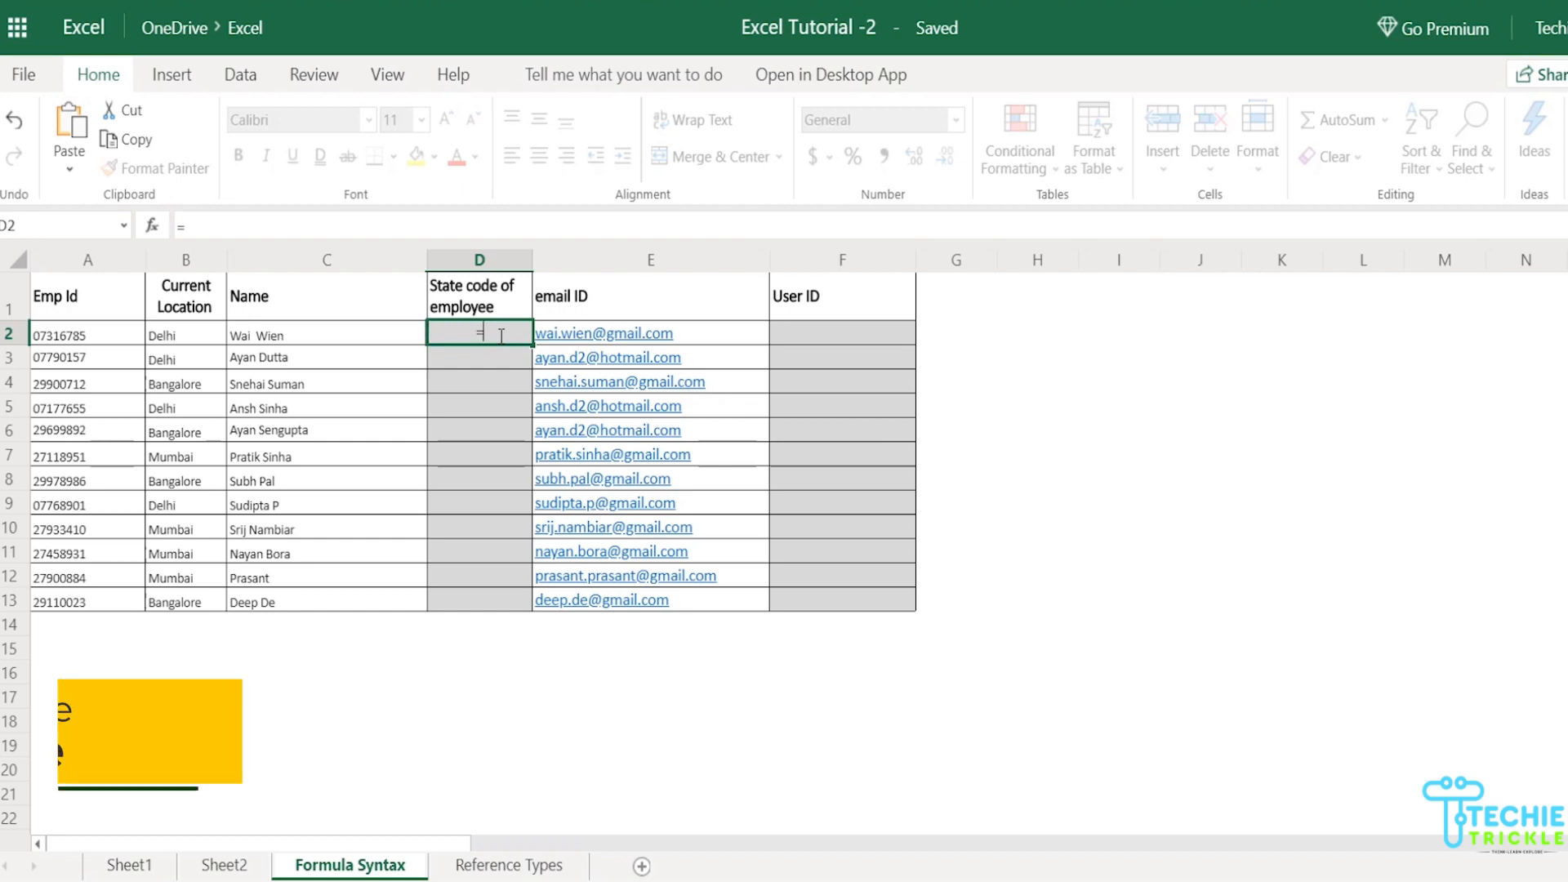
text(LEFT)
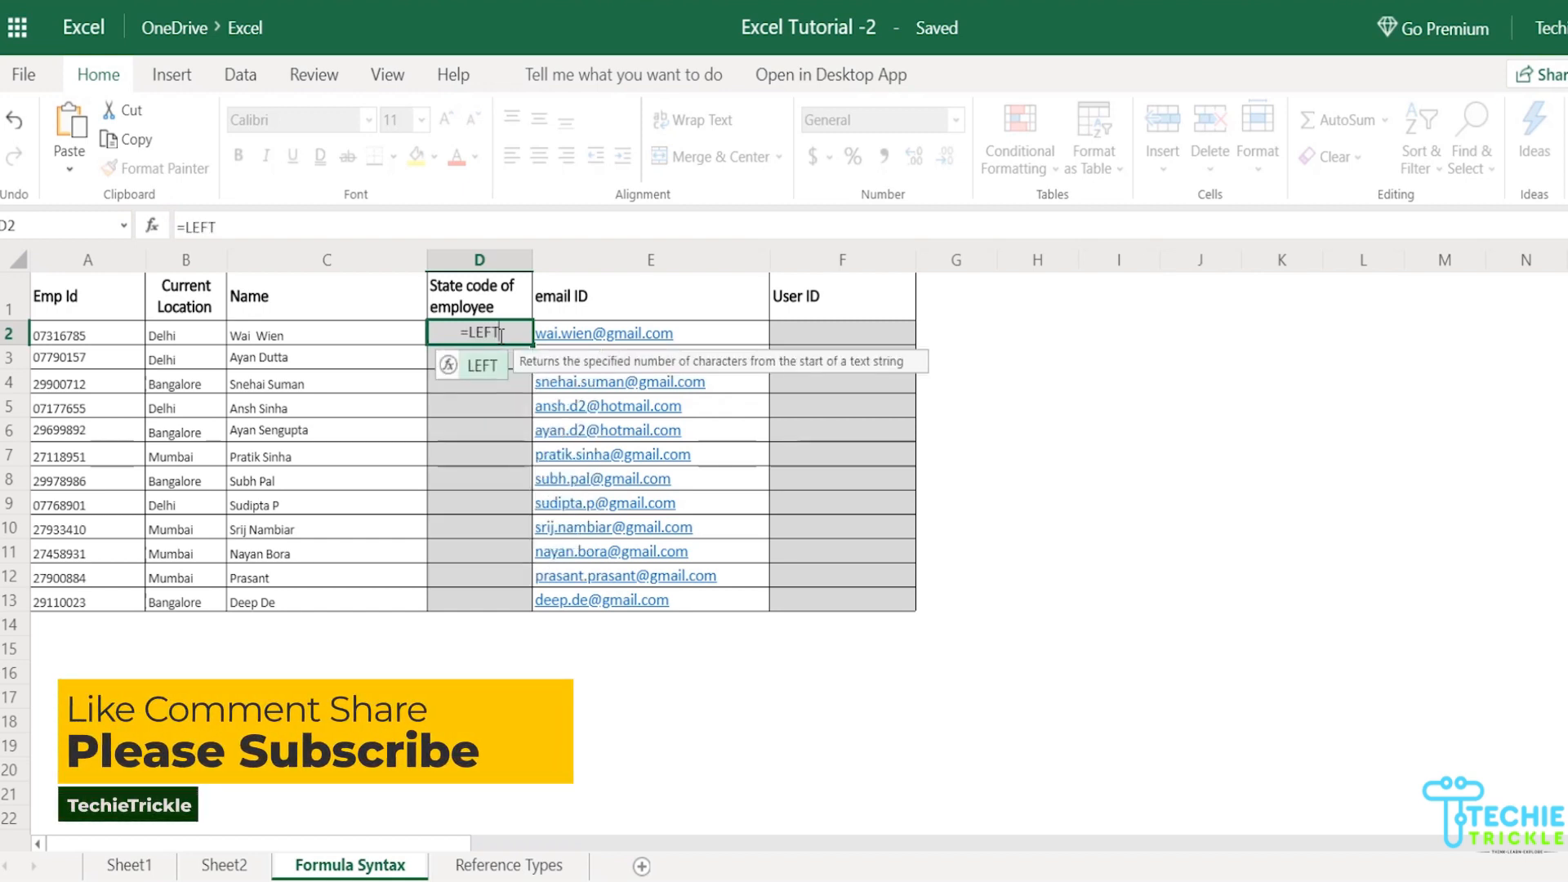
text(()
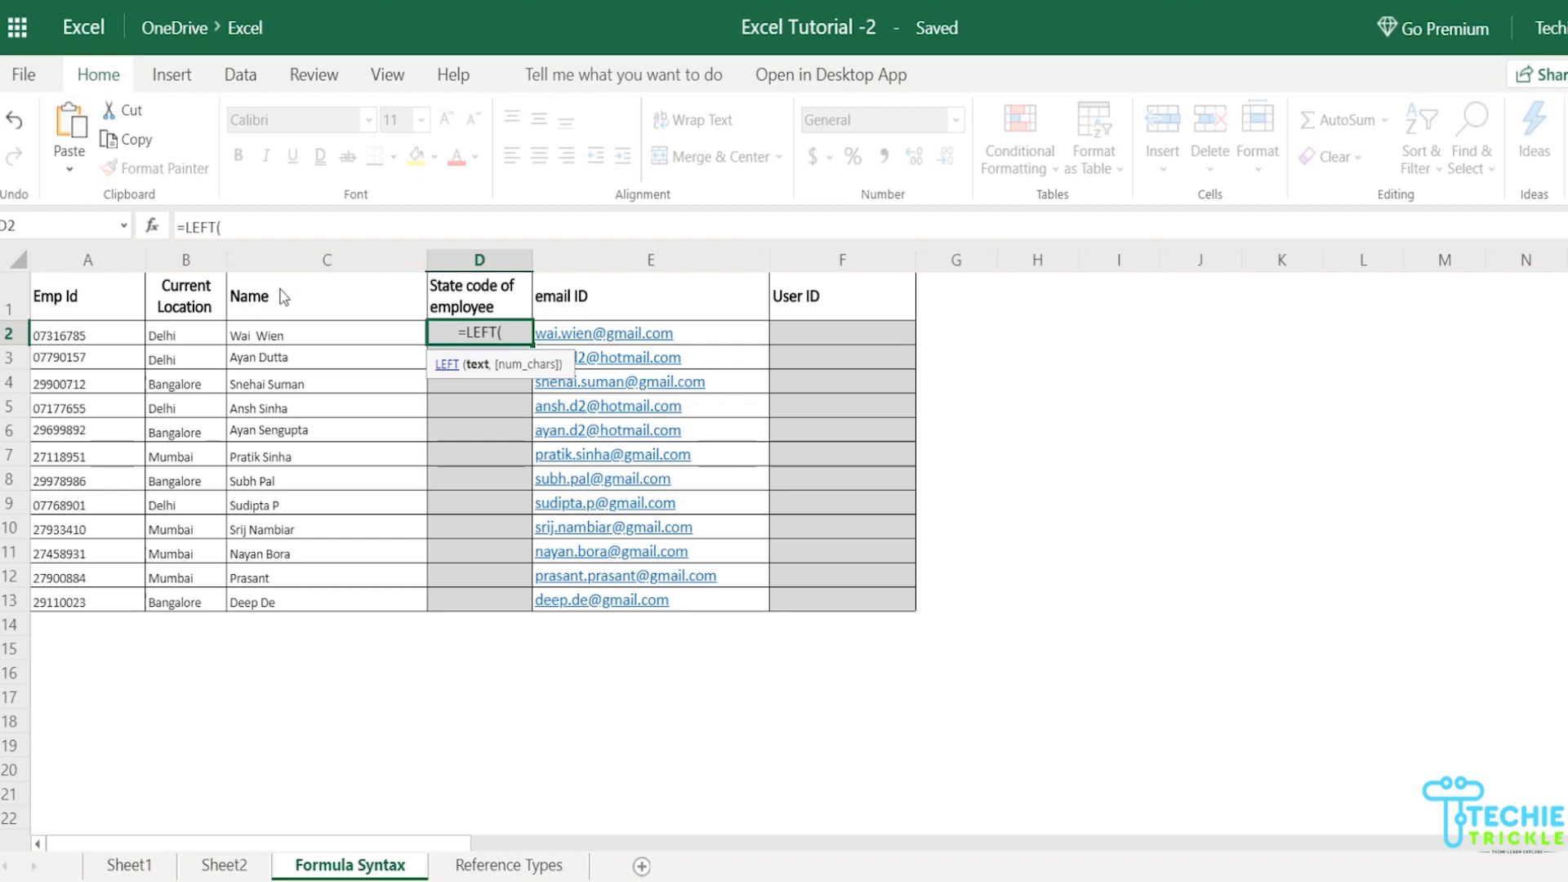
click(73, 341)
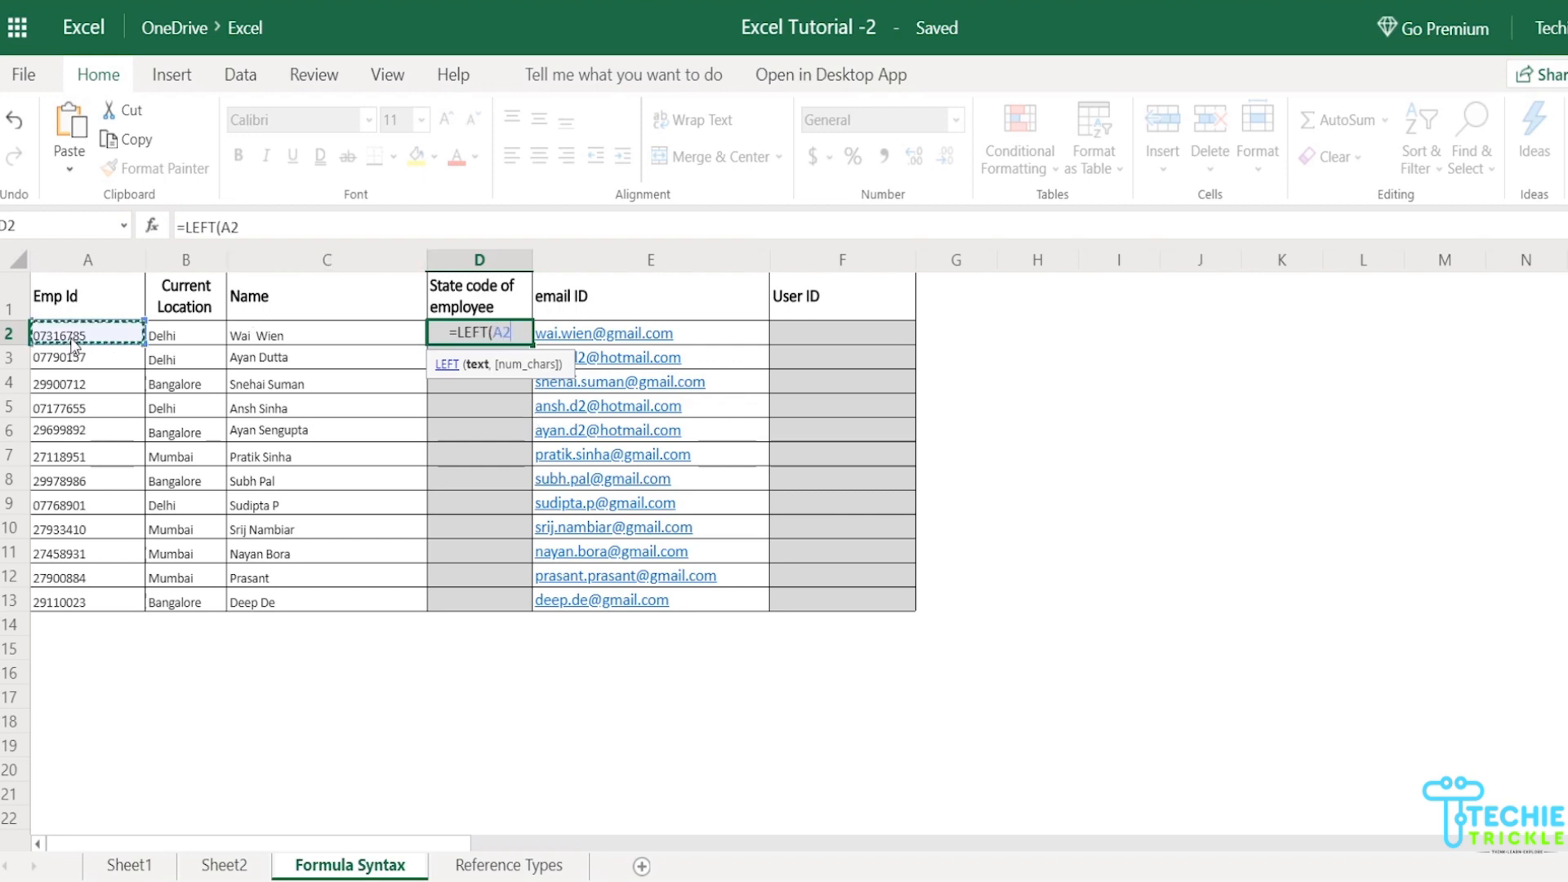
text(,)
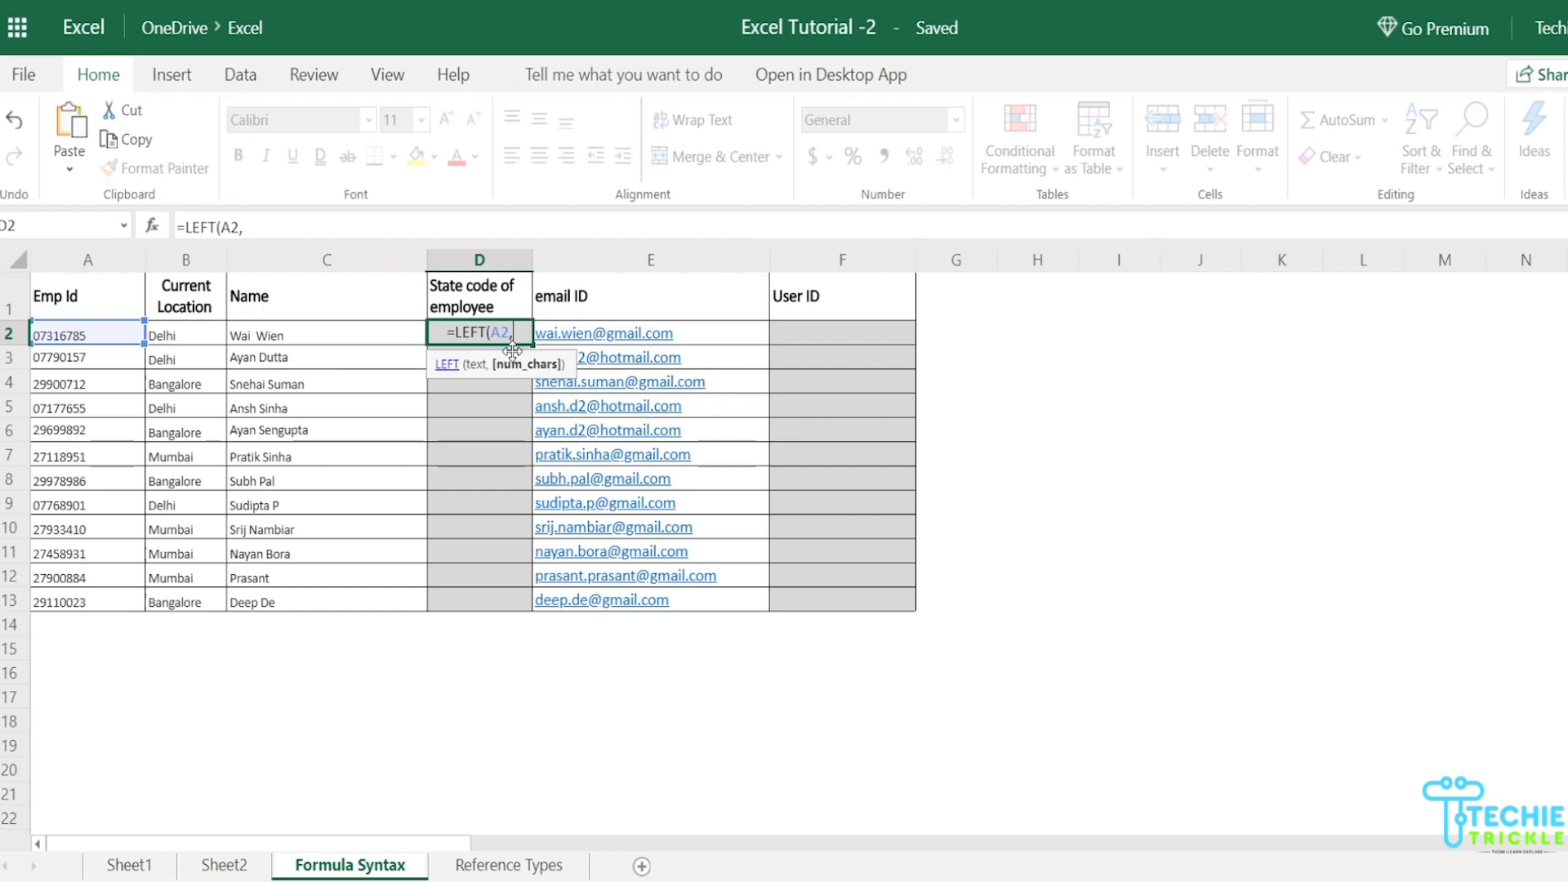
text(2))
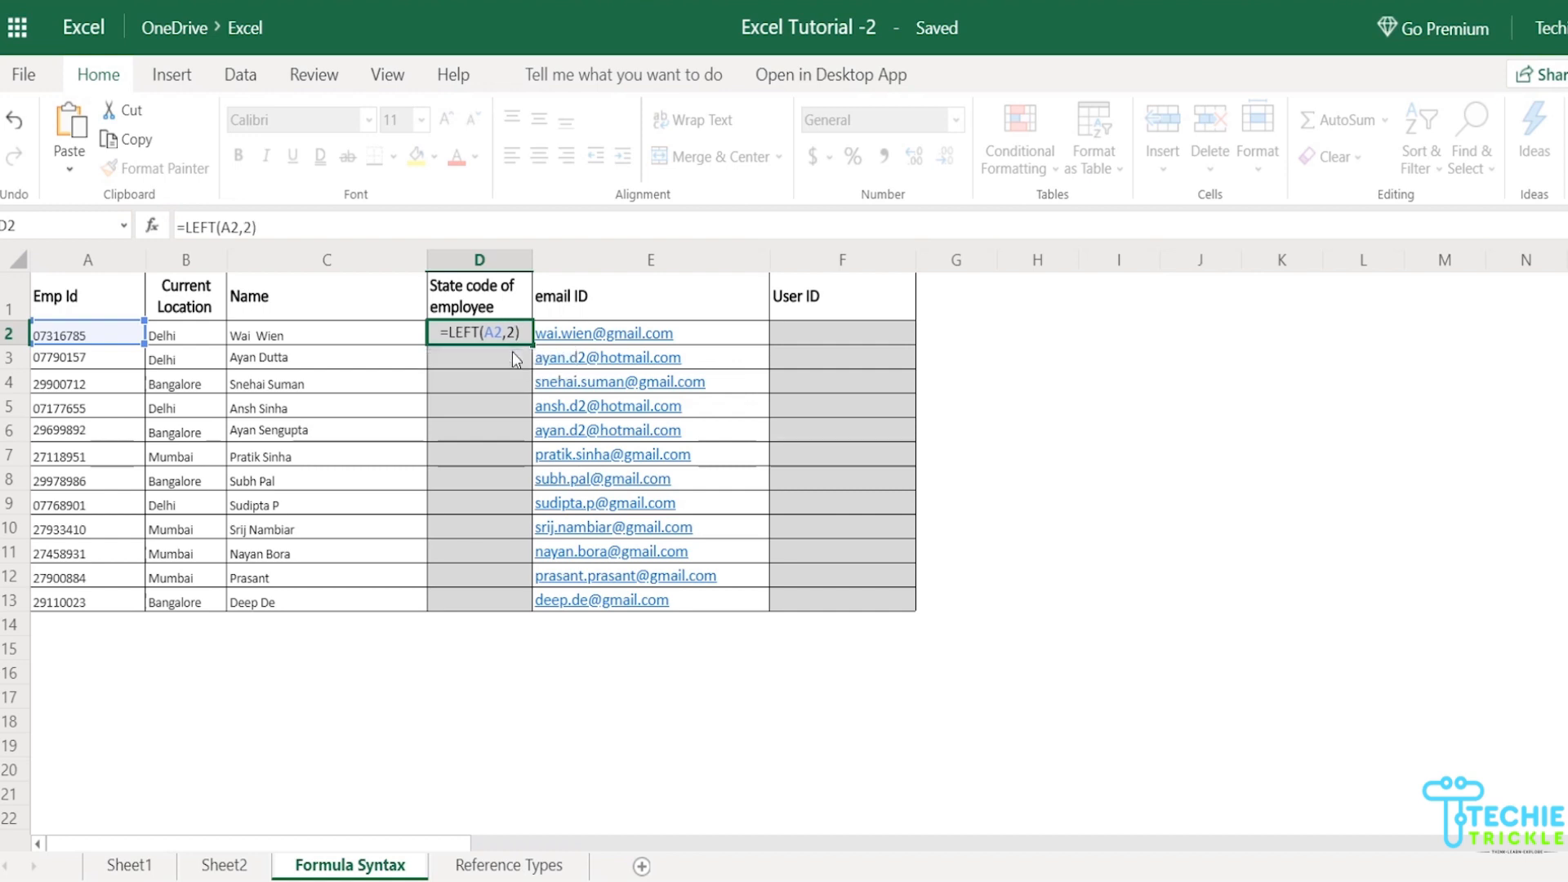
key(Return)
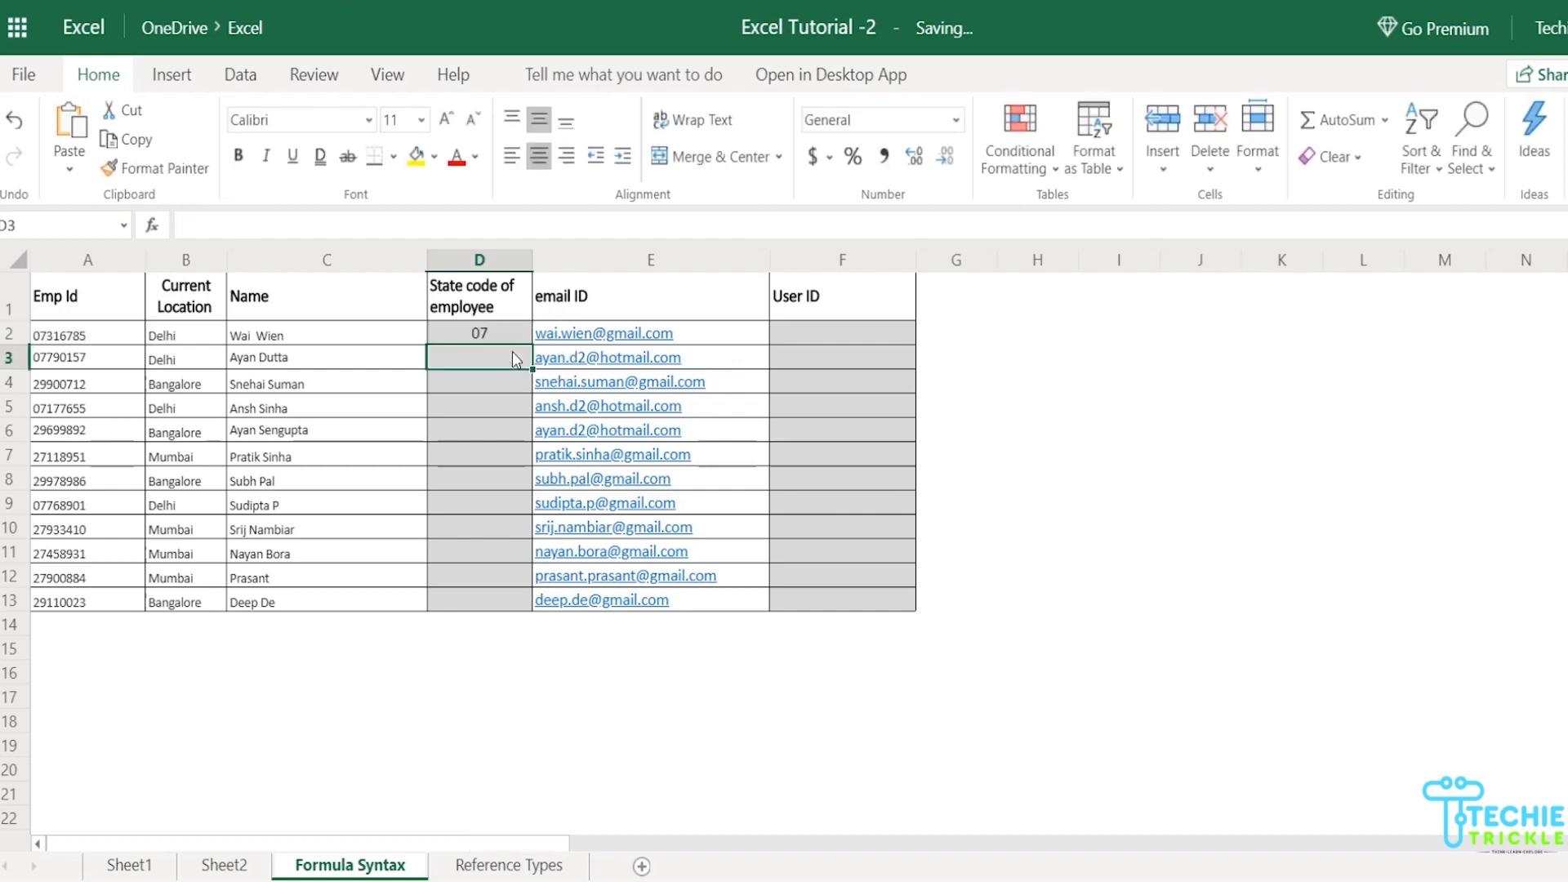
Change the number of characters in the D2 LEFT formula to 3.
click(506, 339)
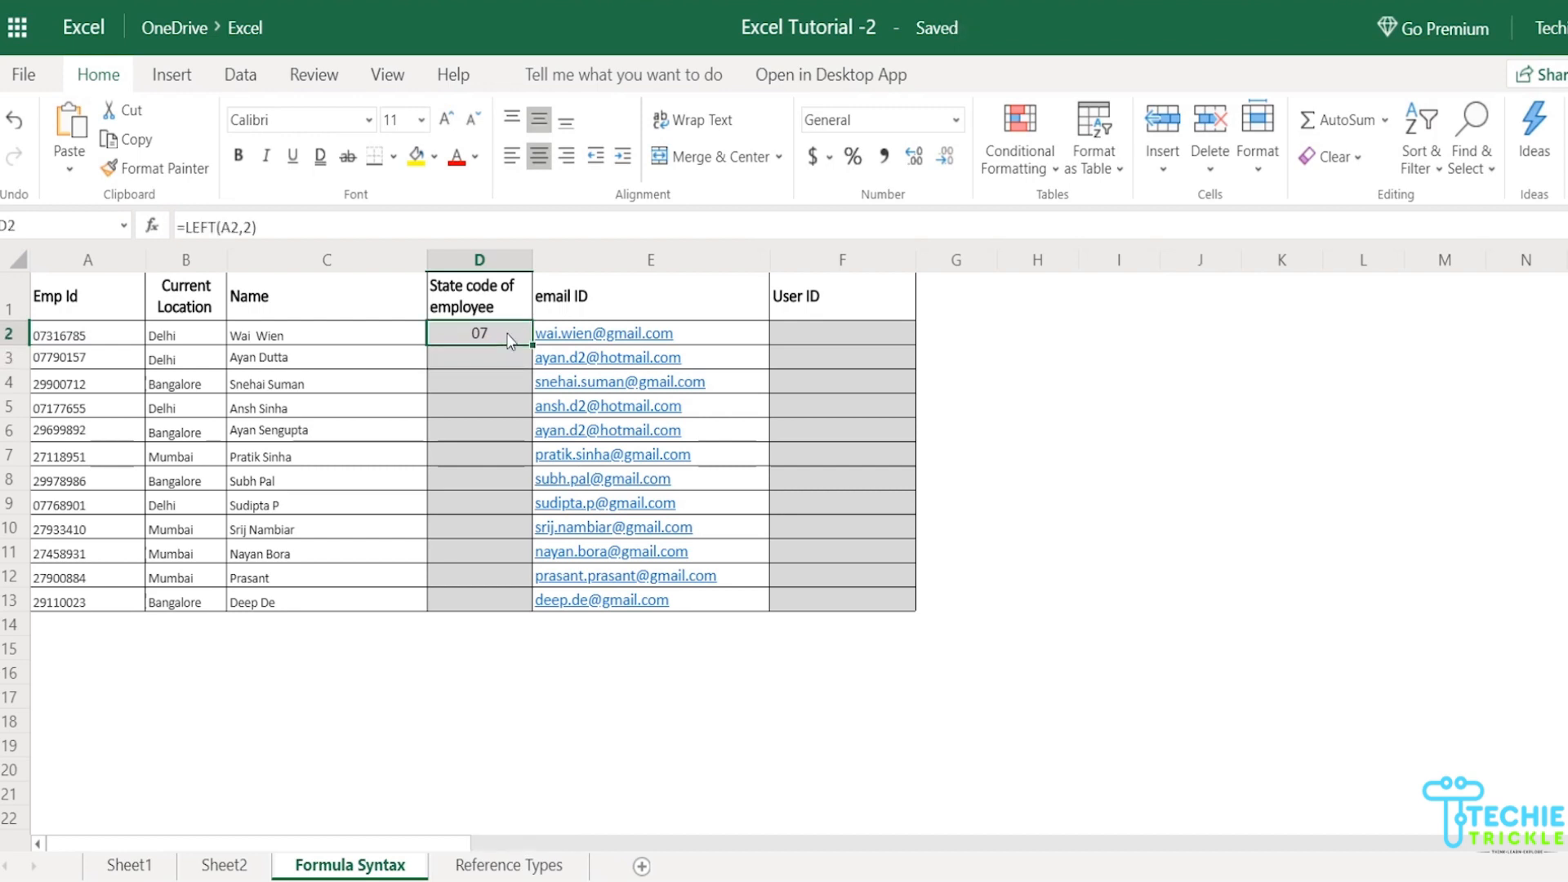
double_click(507, 339)
click(499, 334)
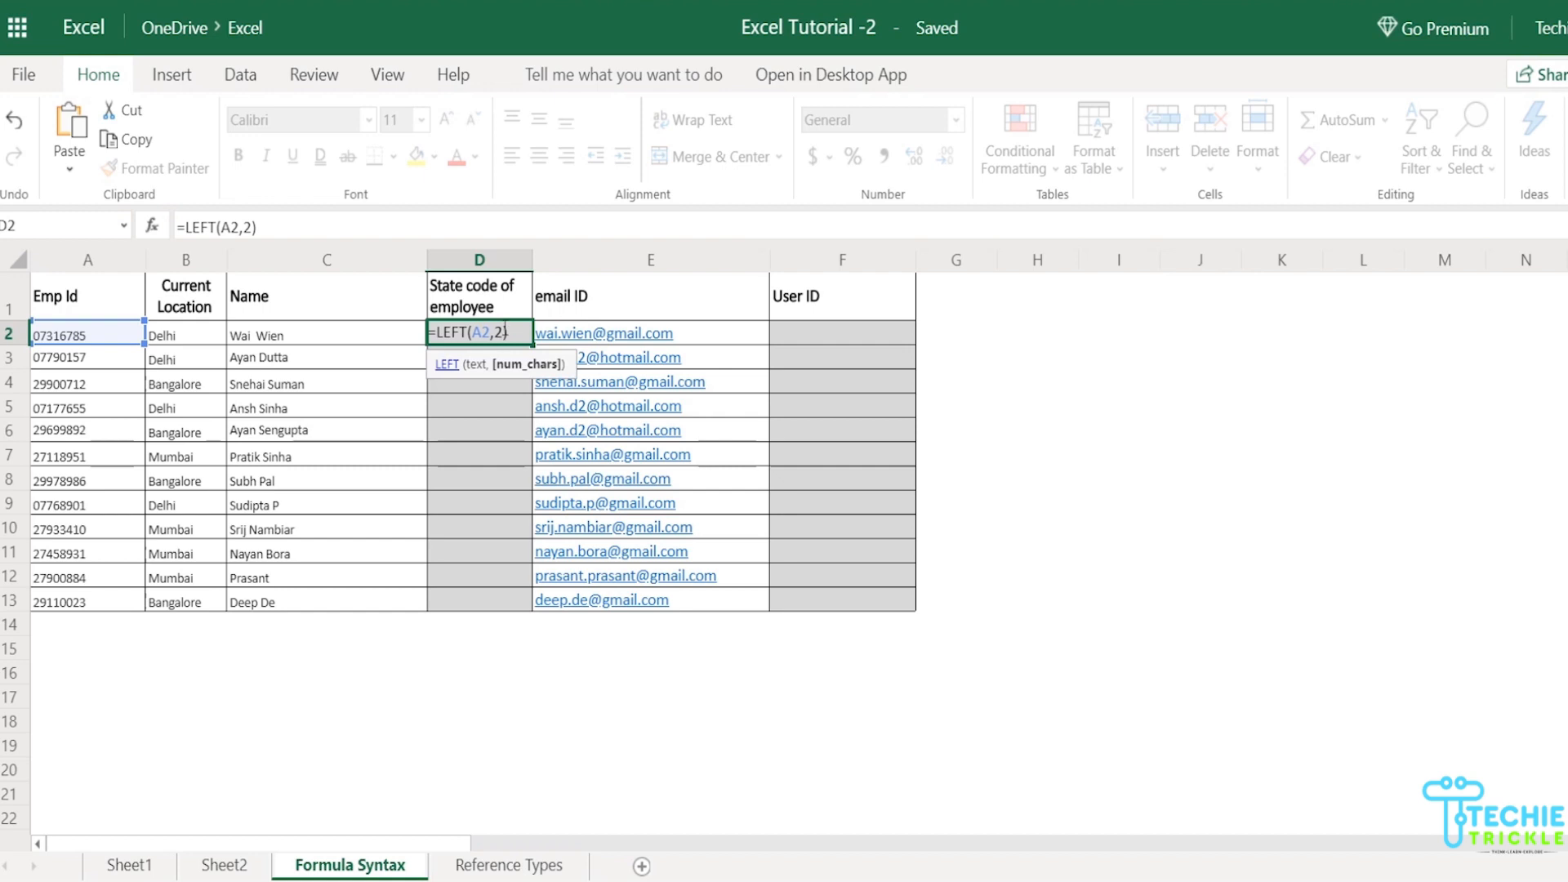
key(BackSpace)
text(3)
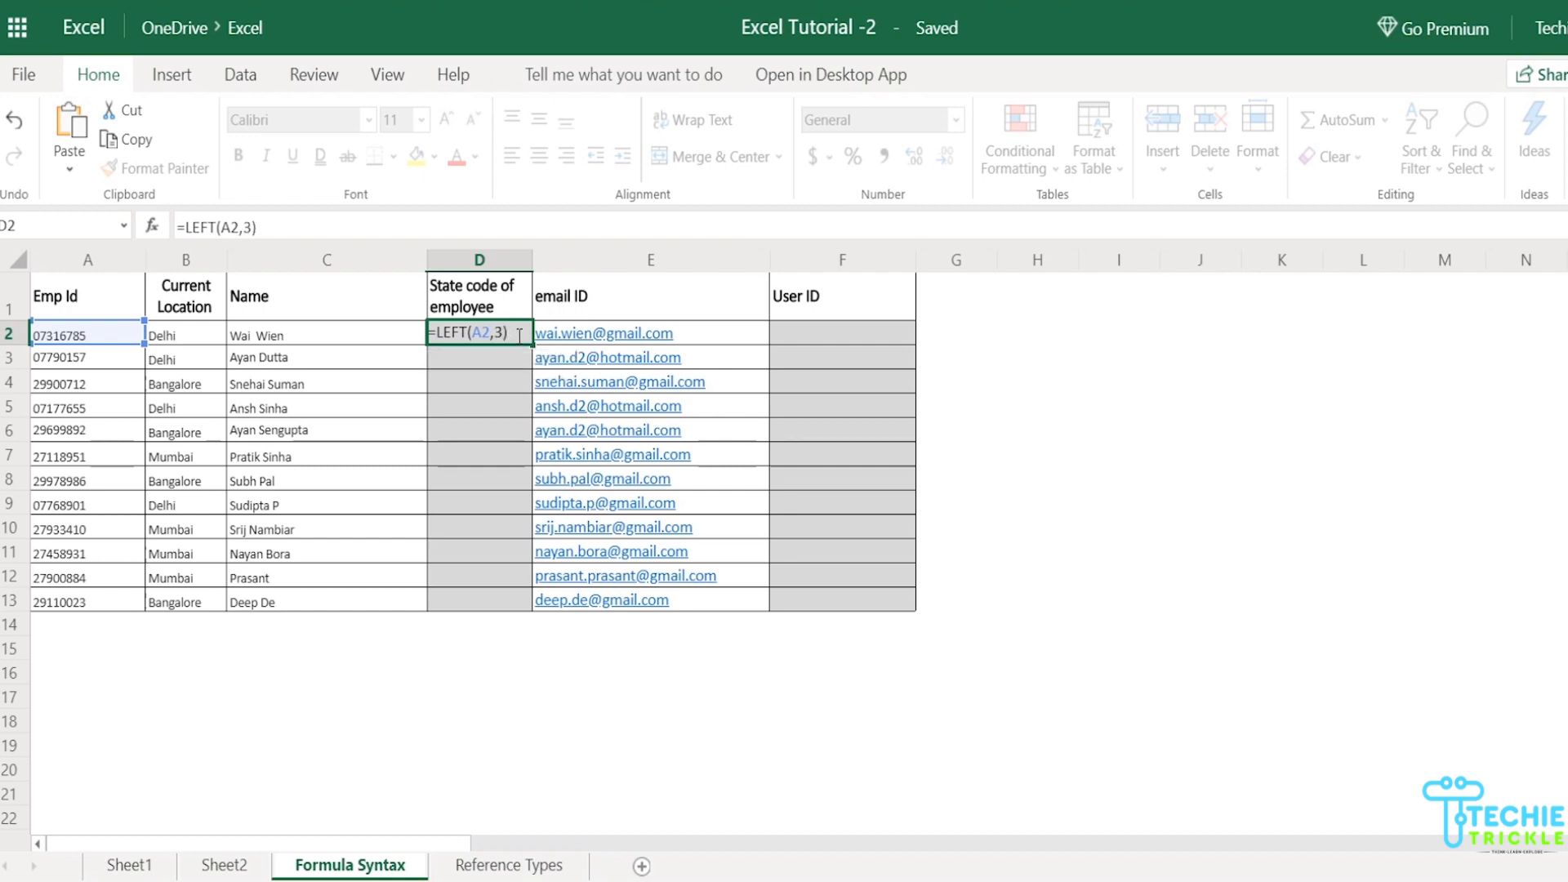
key(Return)
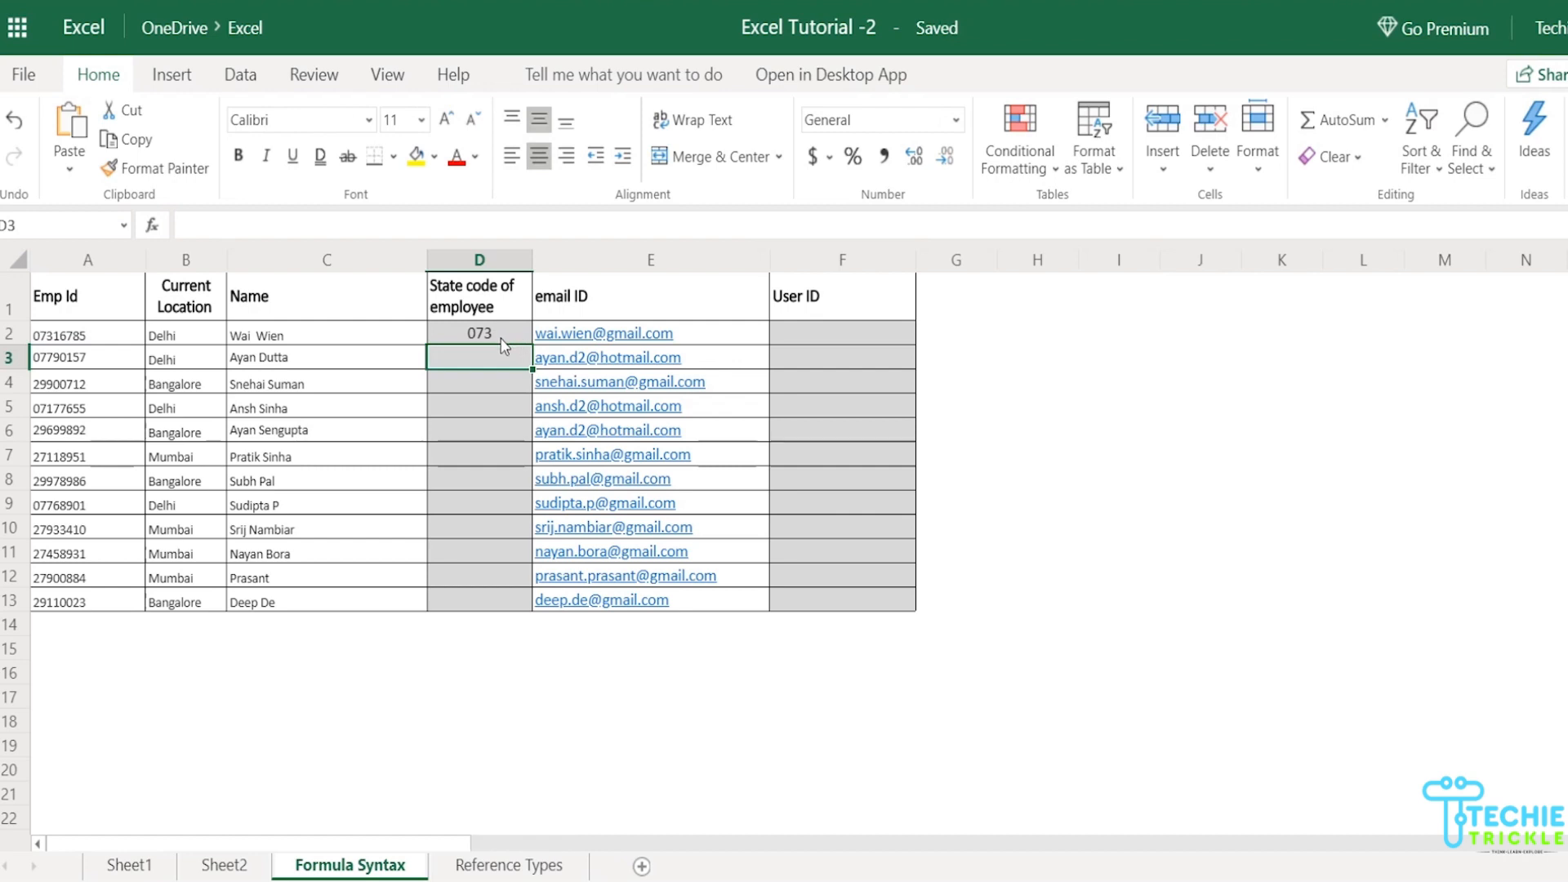
Set the character count in the D2 formula back to 2, making it =LEFT(A2,2).
click(509, 337)
double_click(509, 336)
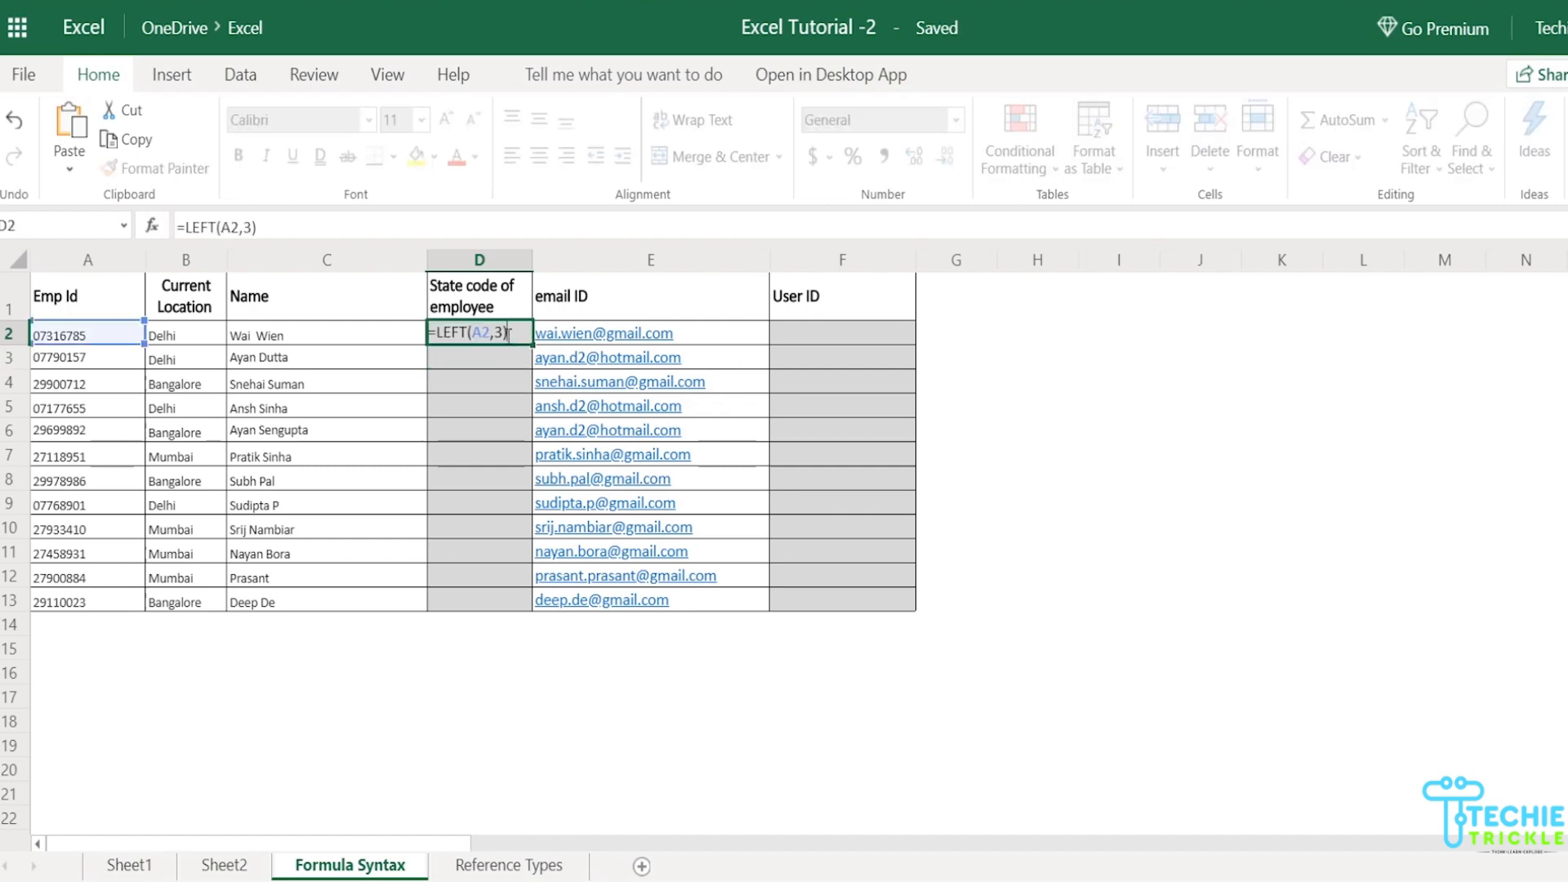
click(498, 332)
key(Delete)
text(2)
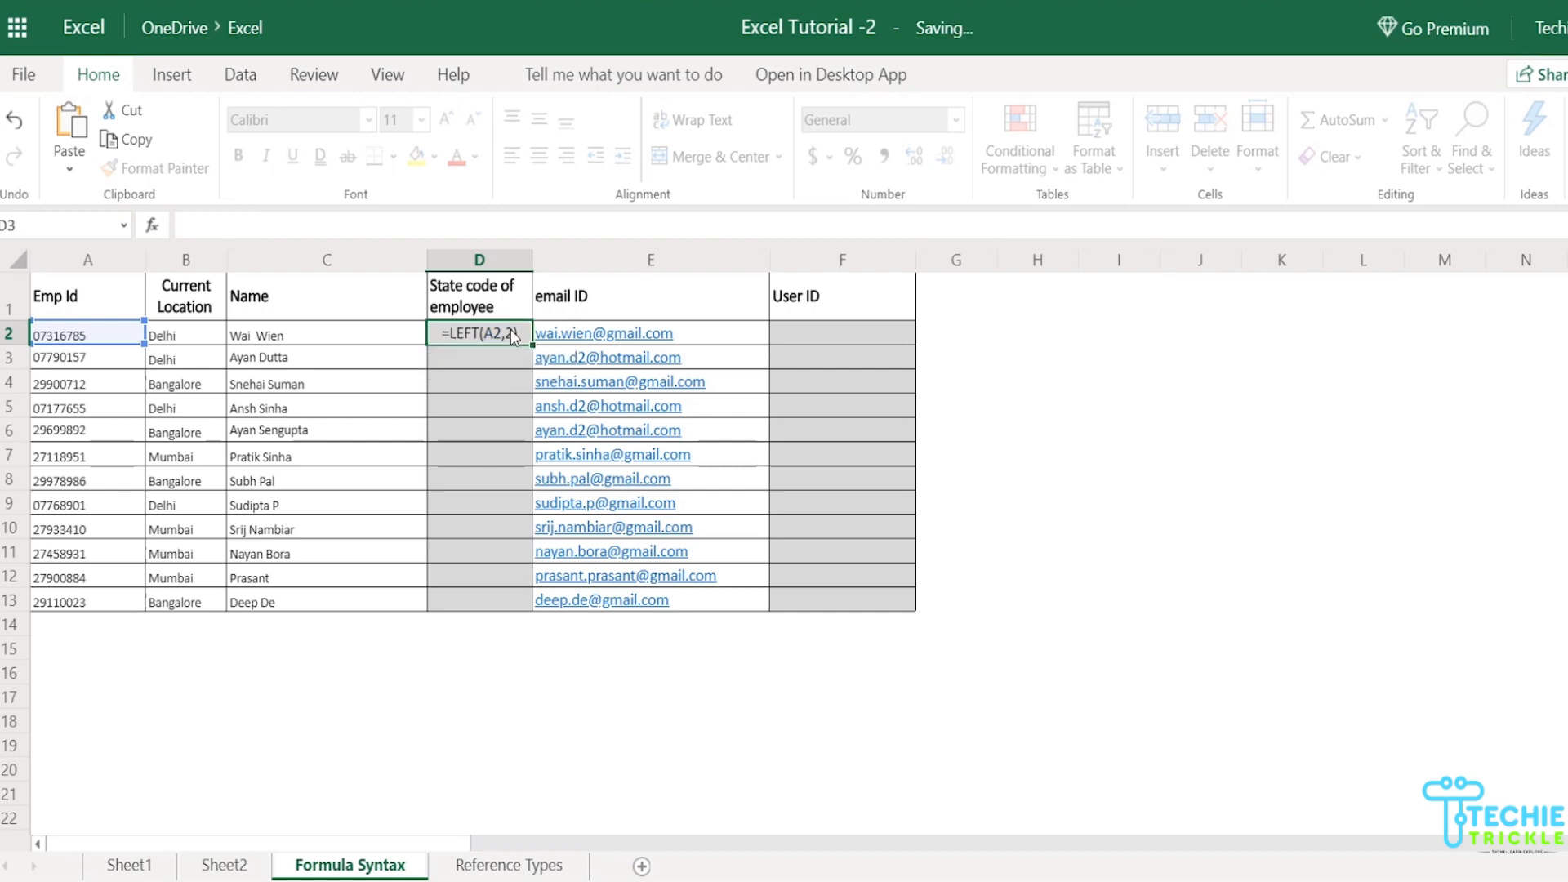
key(Return)
click(511, 330)
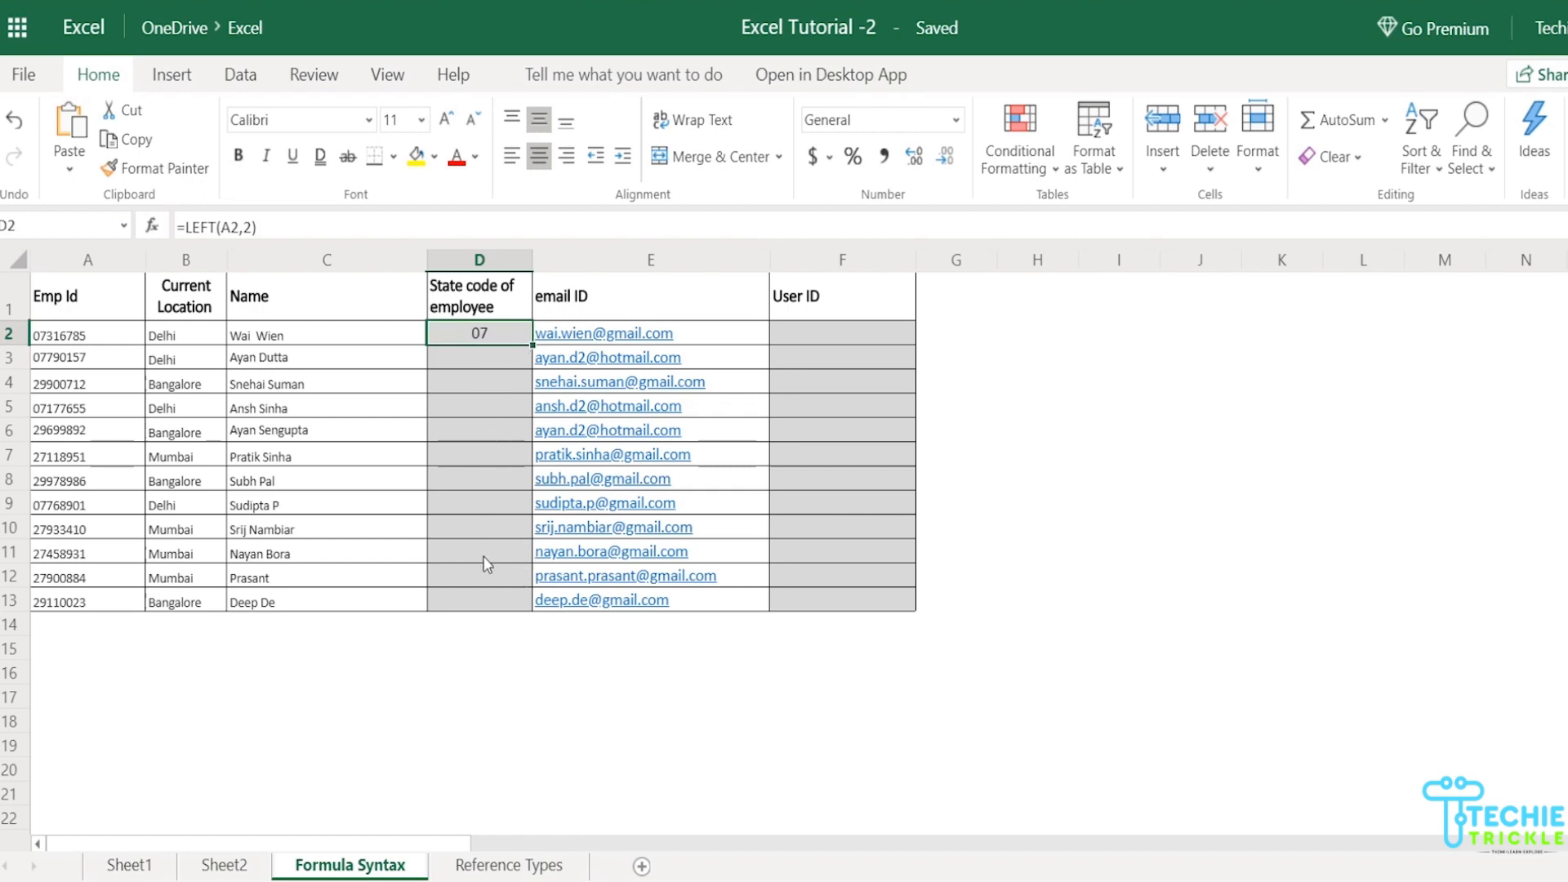
Fill the LEFT formula from D2 down the State code of employee column through D13.
click(501, 357)
click(493, 404)
click(483, 436)
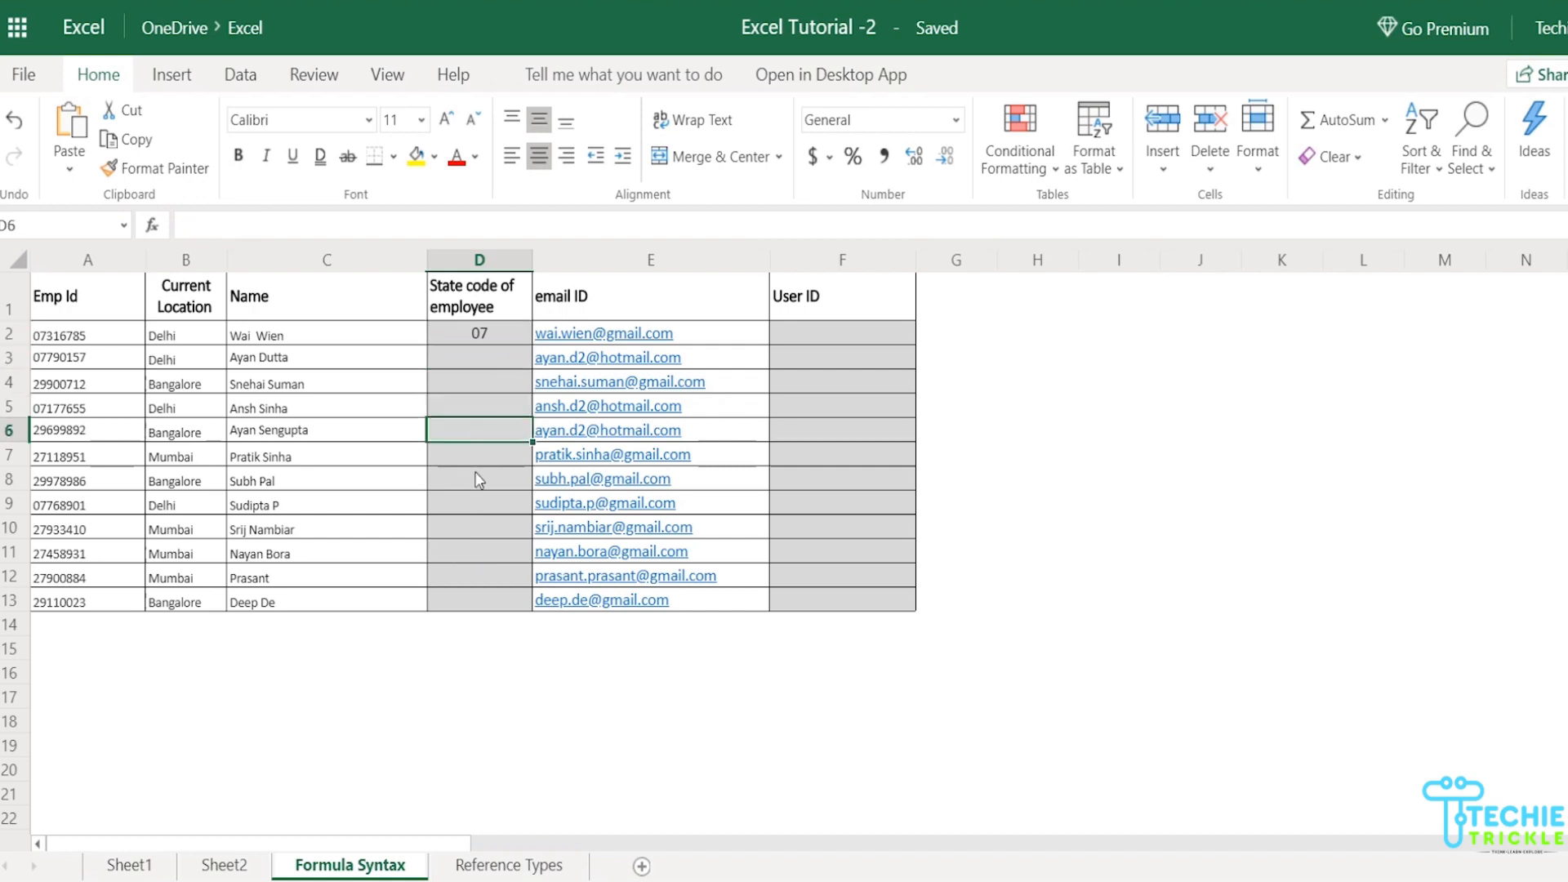
click(488, 339)
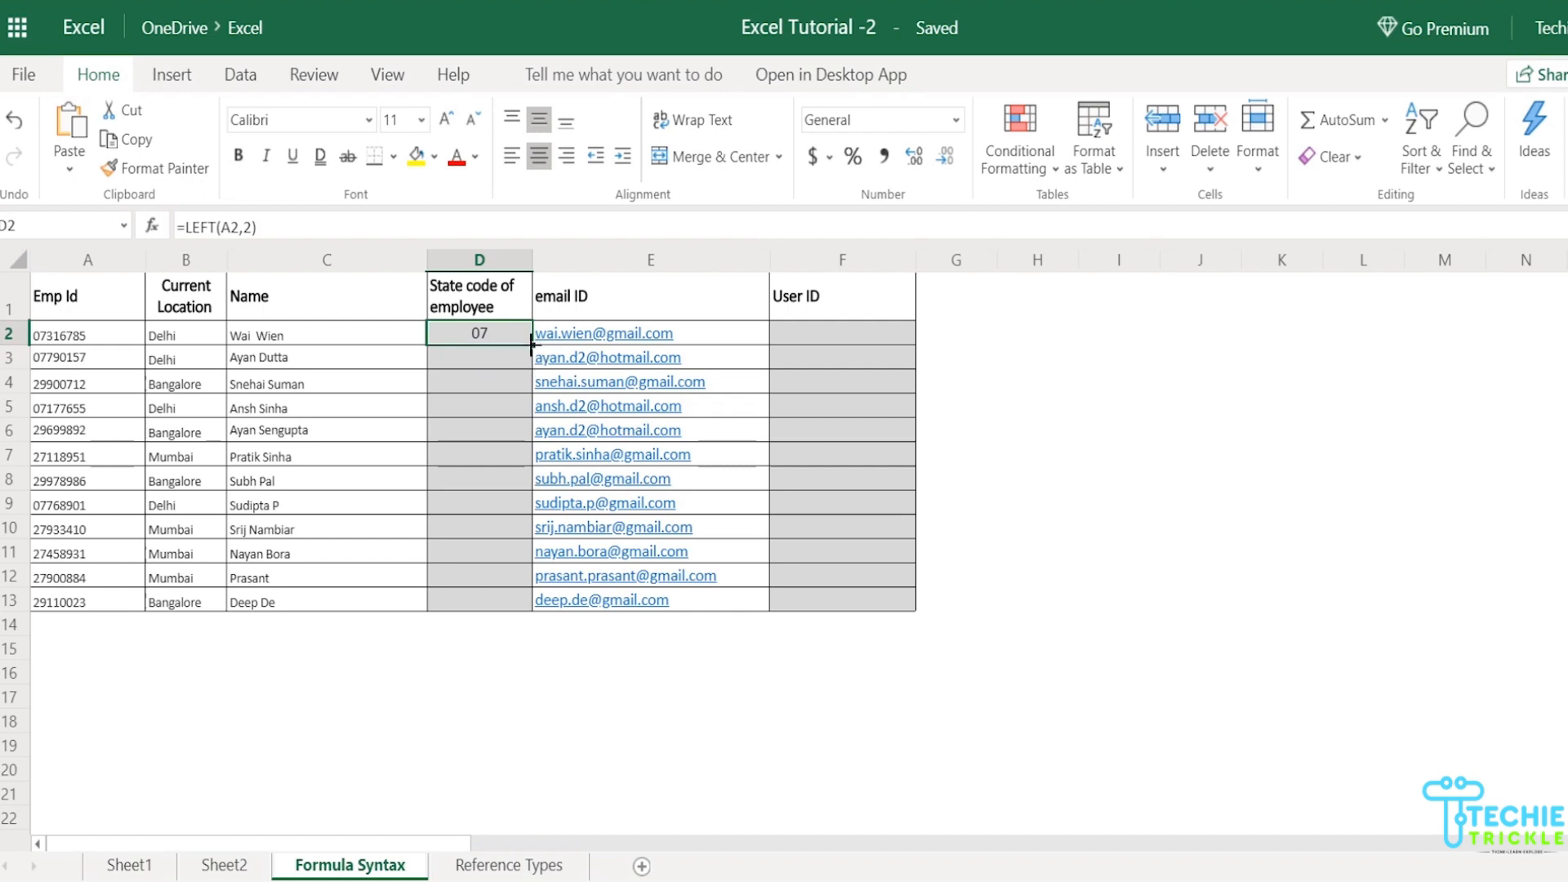
double_click(531, 345)
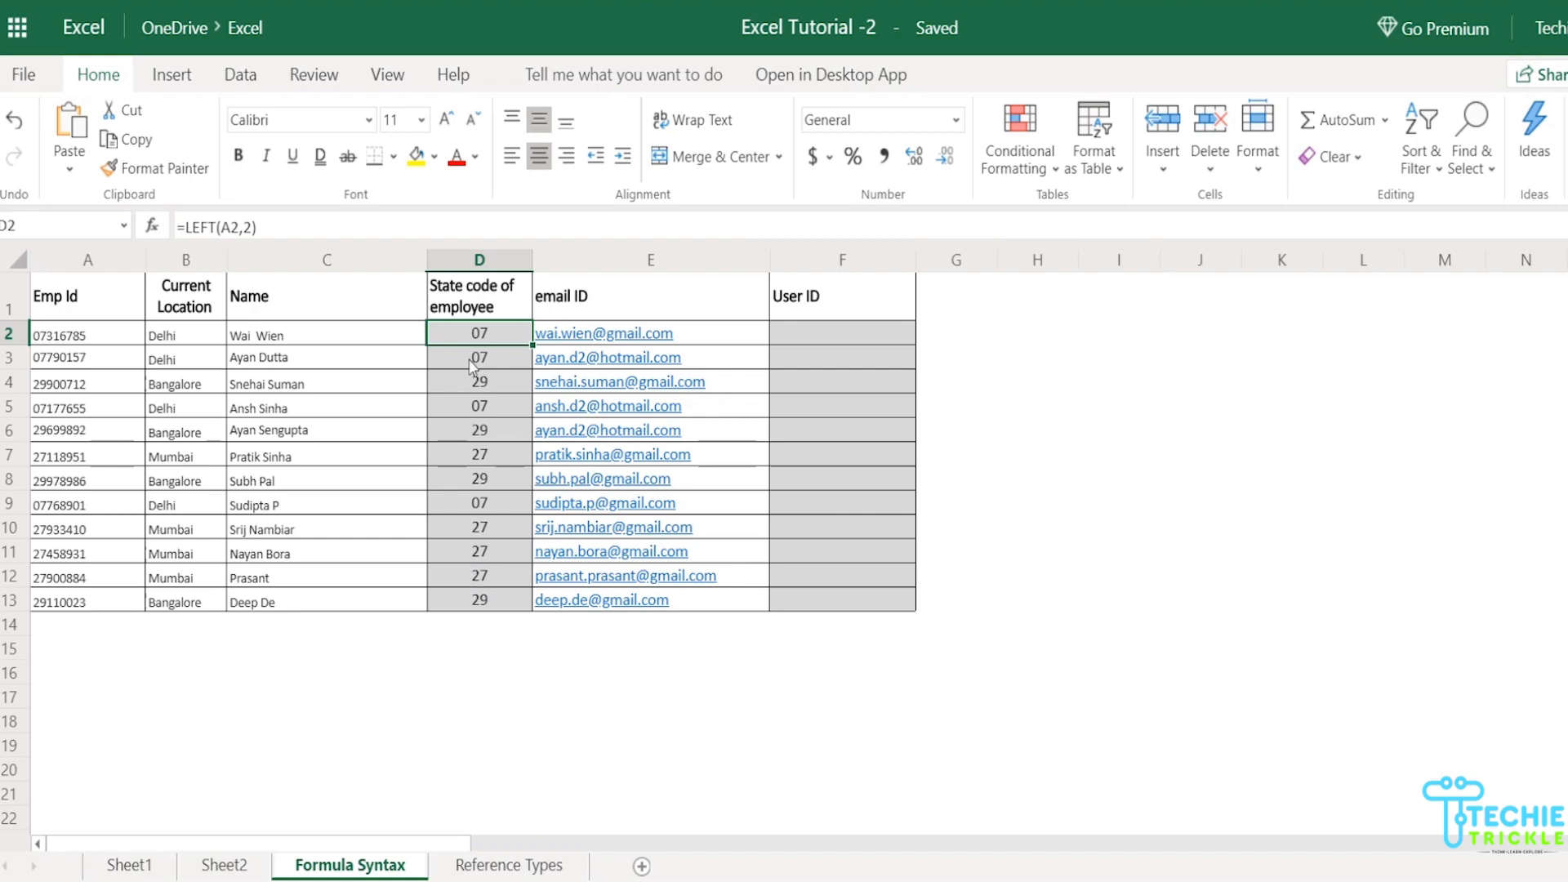
Examine the filled formulas down the State code of employee column to see how each cell's Emp Id reference shifts.
key(Down)
key(Down)
key(Down)
key(Down)
key(Down)
key(Down)
key(Down)
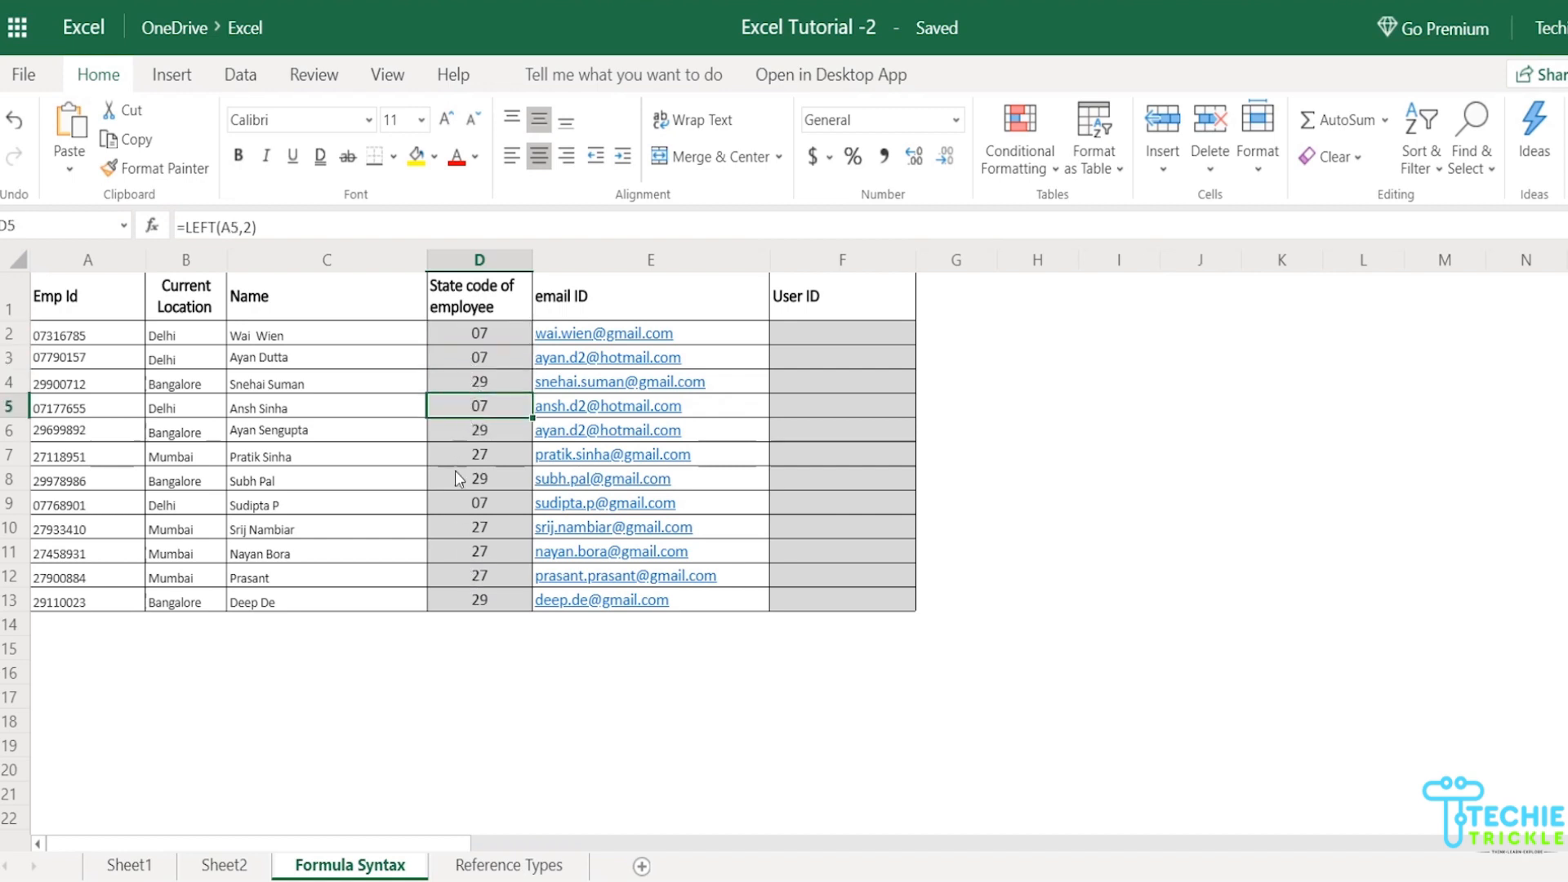
click(494, 339)
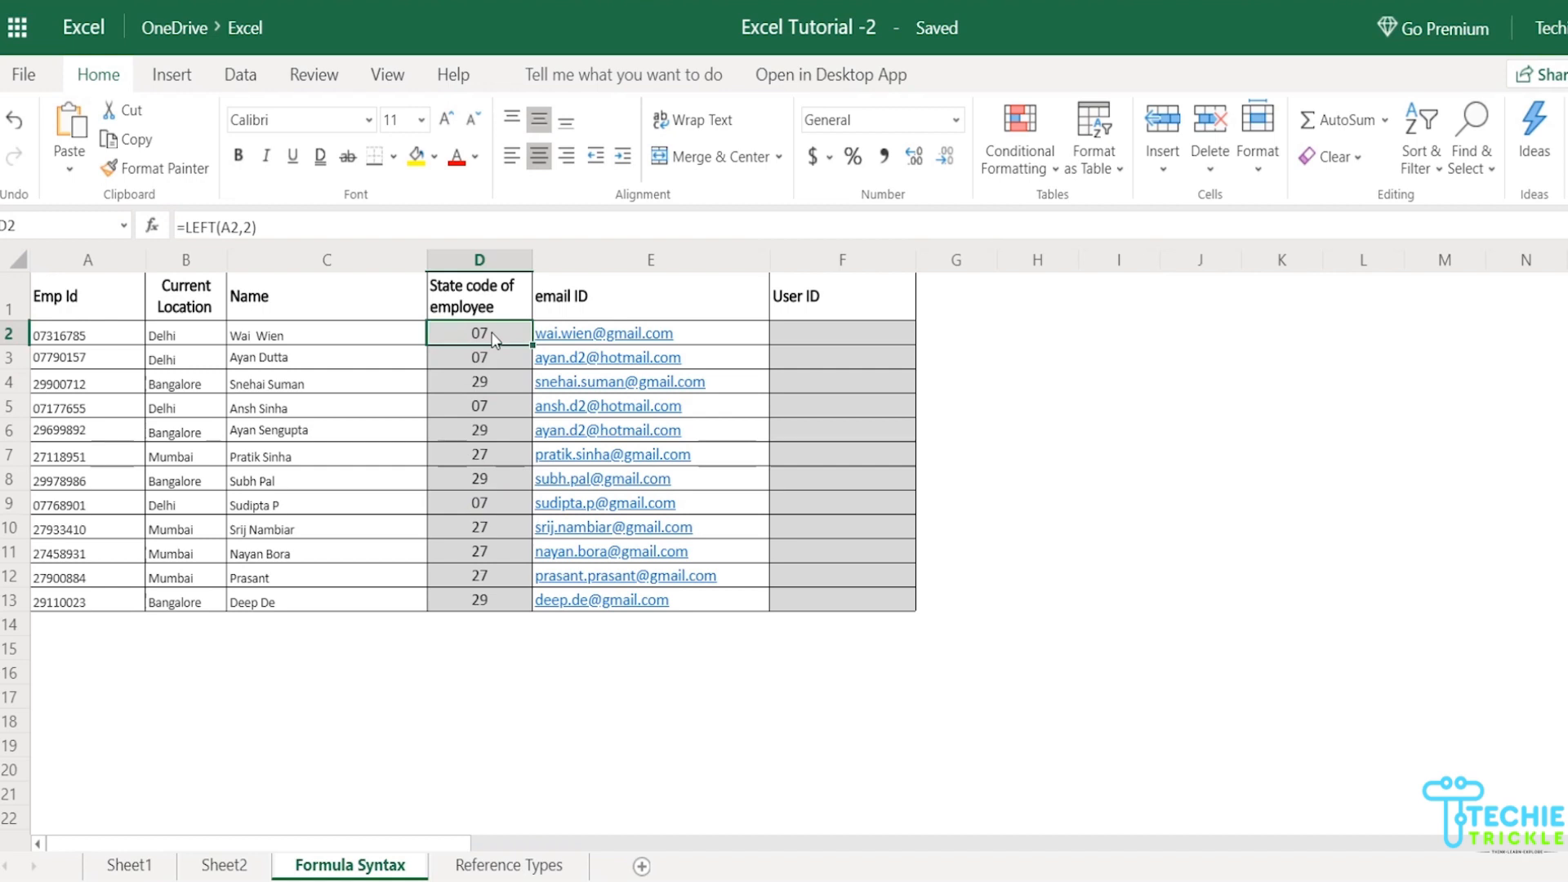
key(Down)
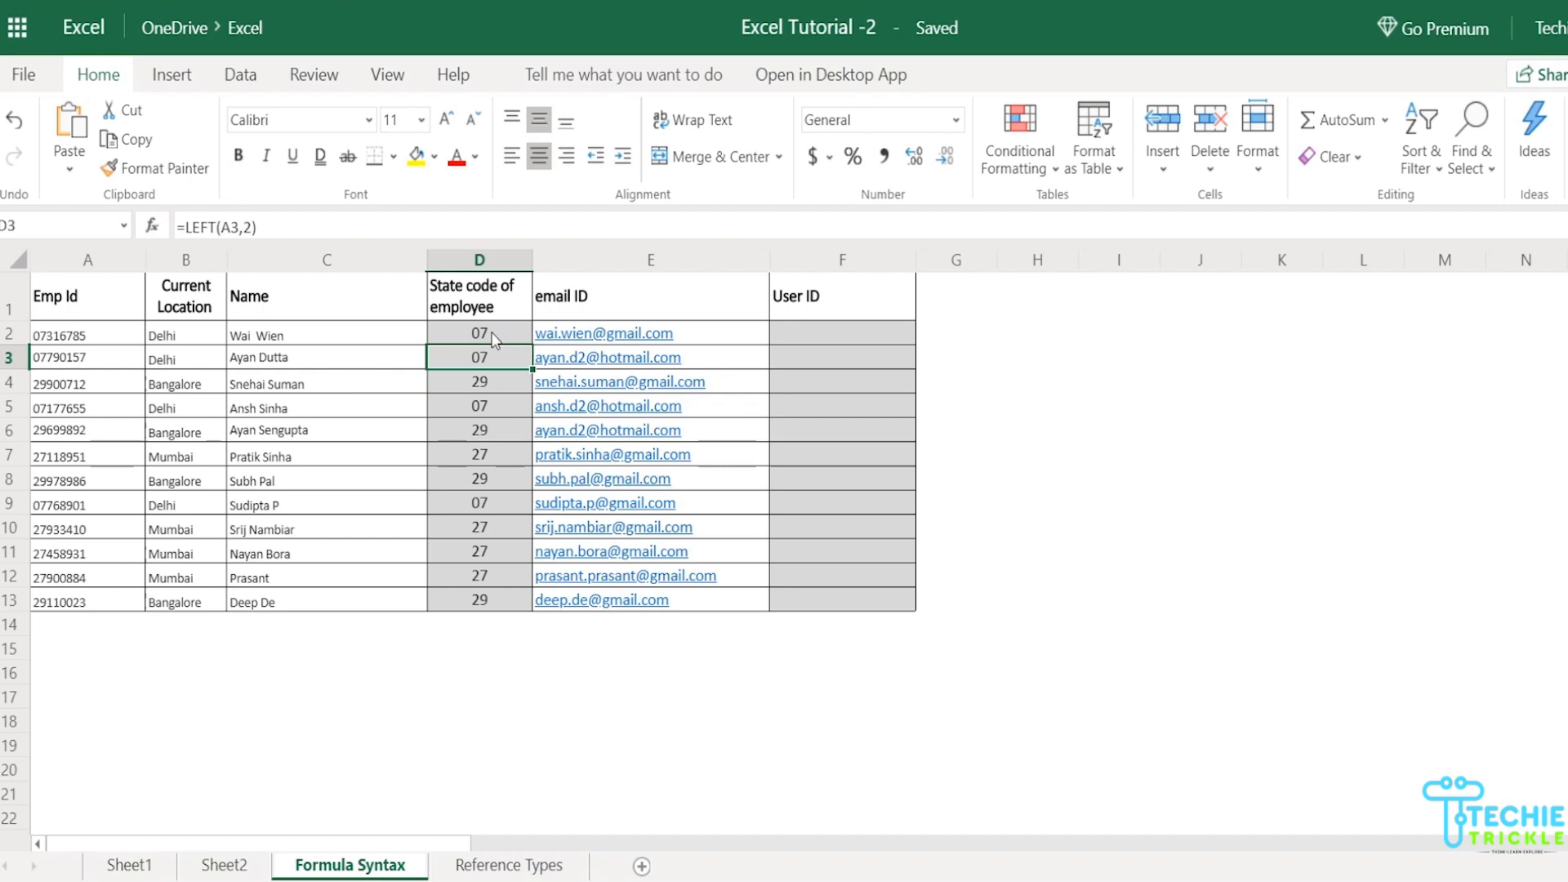
Inspect the LEFT formulas in D4 and D5 to see which Emp Id cell each one references.
double_click(486, 383)
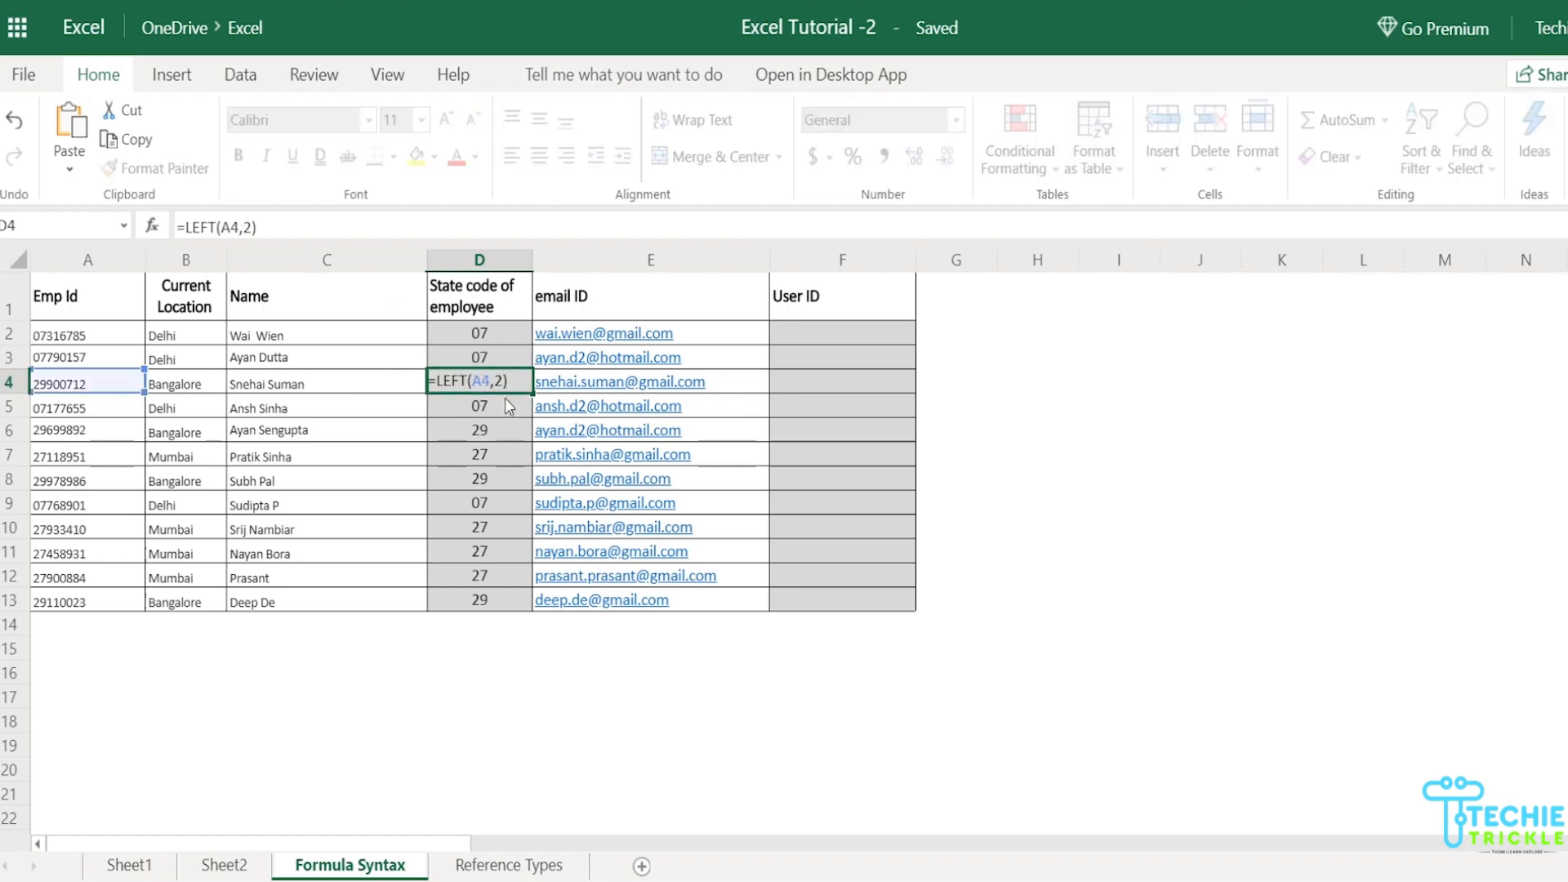
key(Return)
double_click(500, 406)
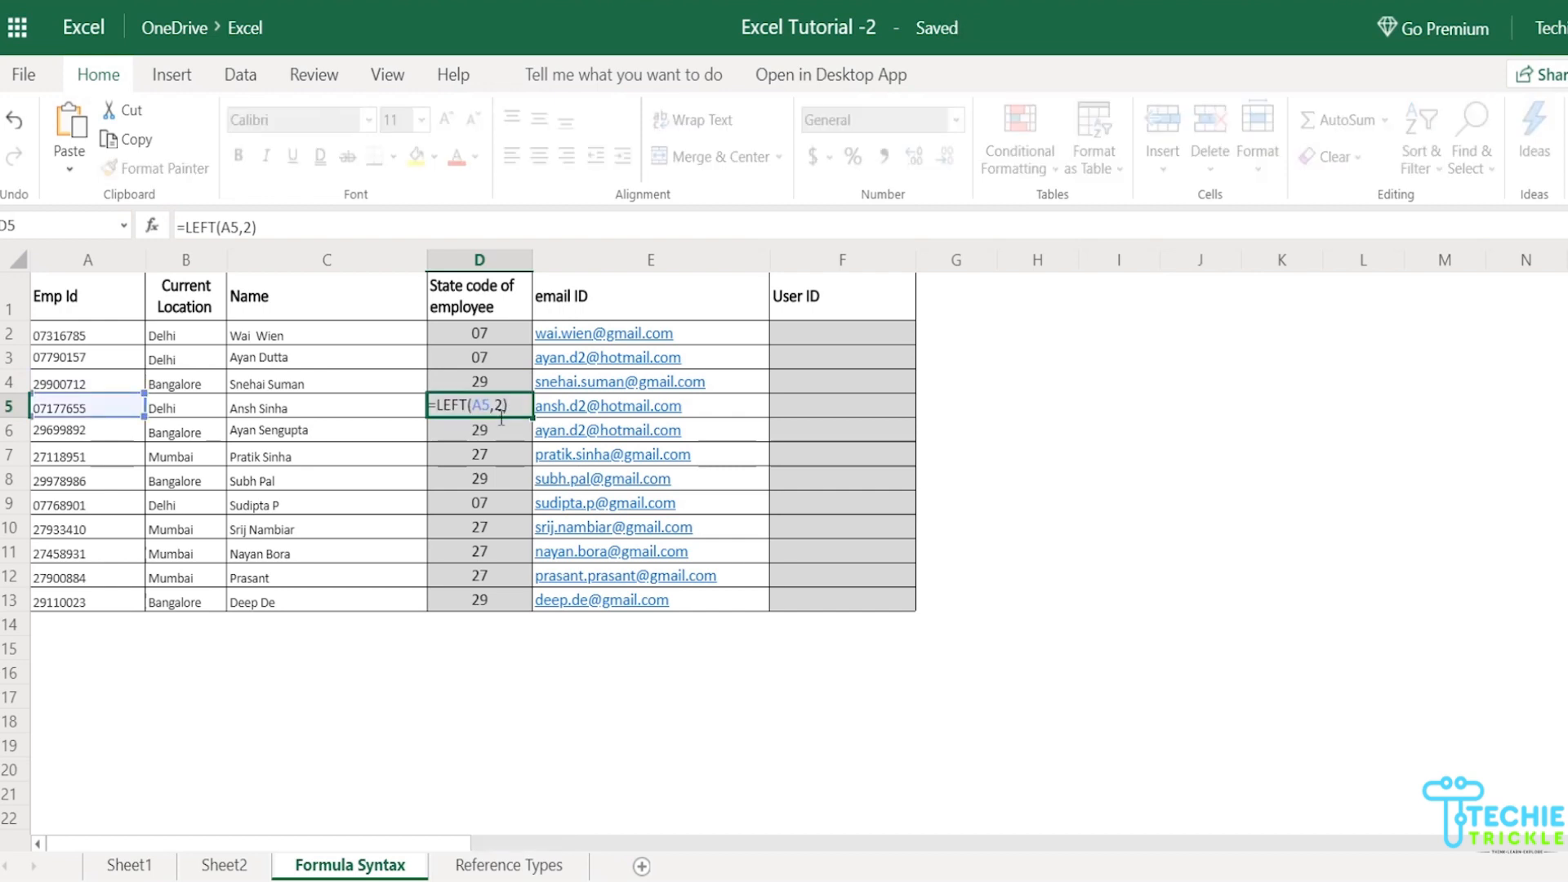
key(Return)
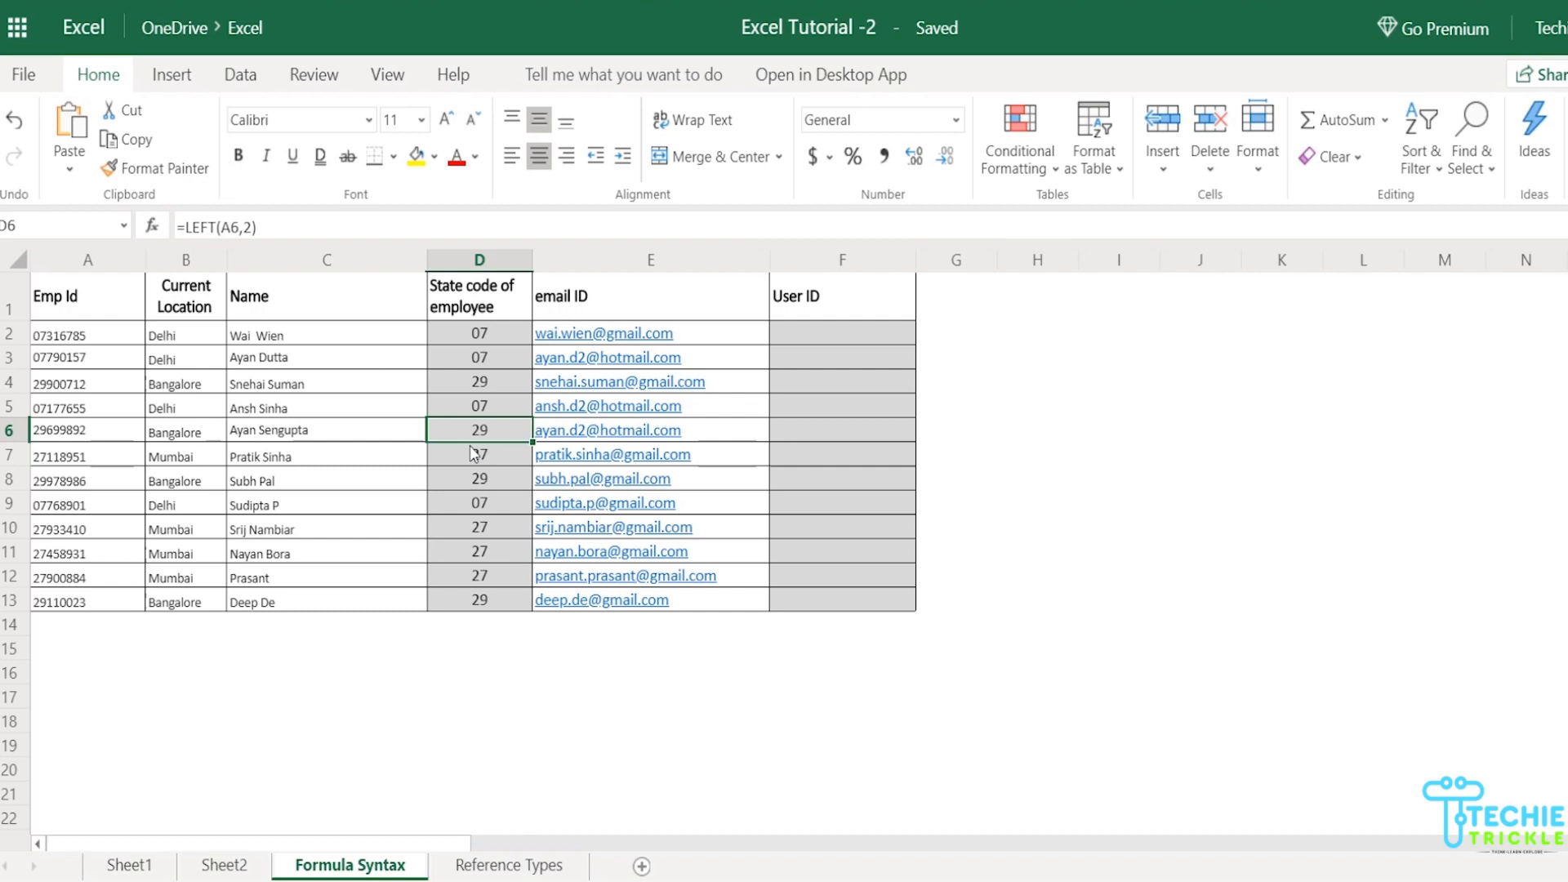
Begin a LEFT formula in F2 under User ID, using the email ID in E2 as its text argument.
click(891, 341)
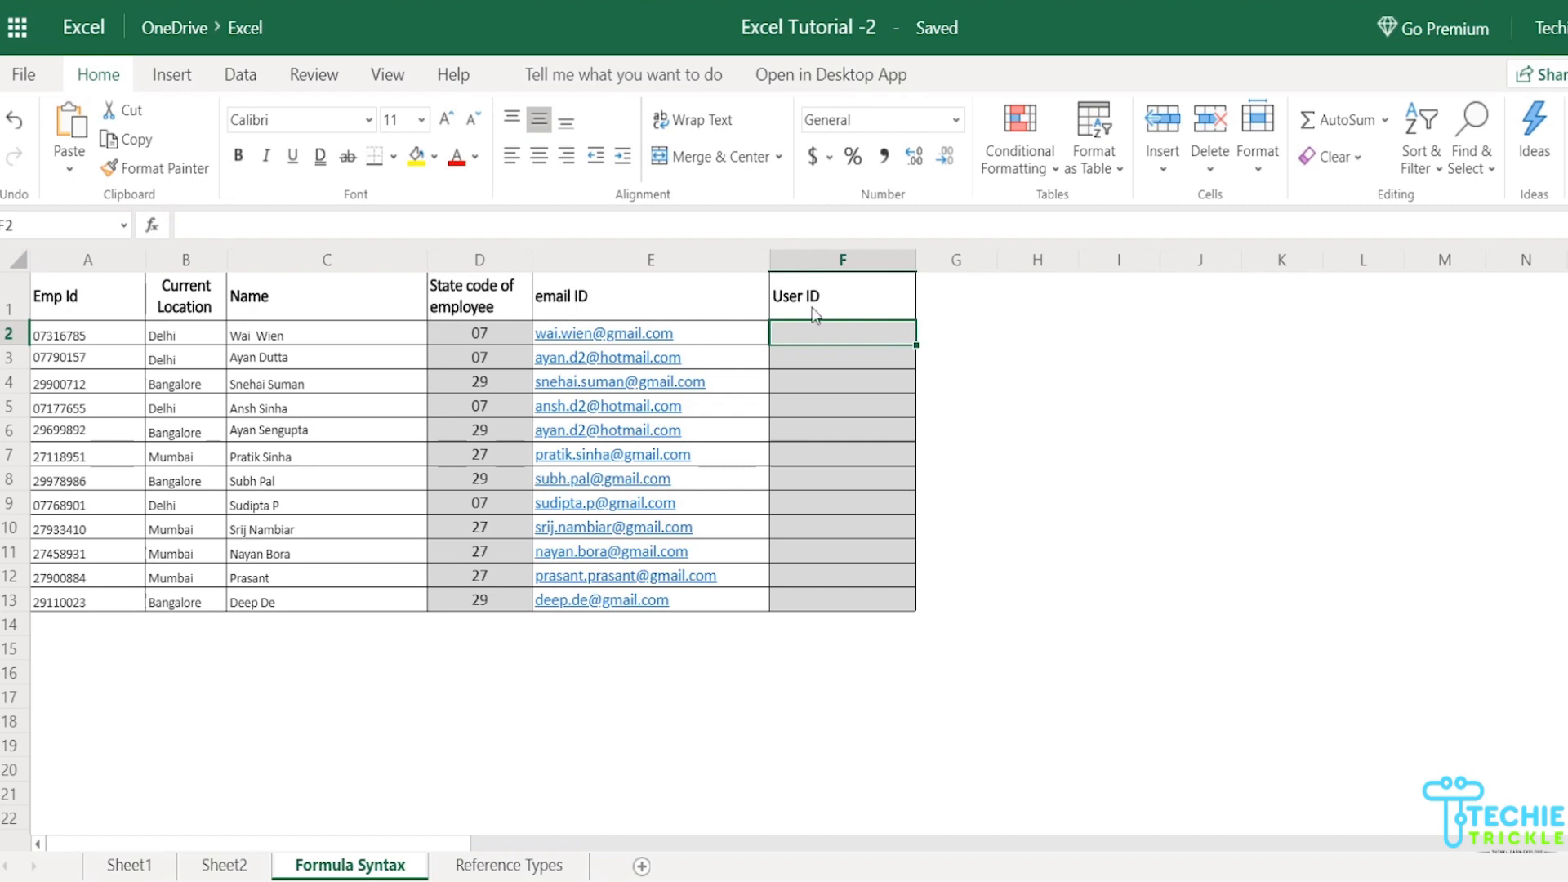
double_click(857, 337)
text(=)
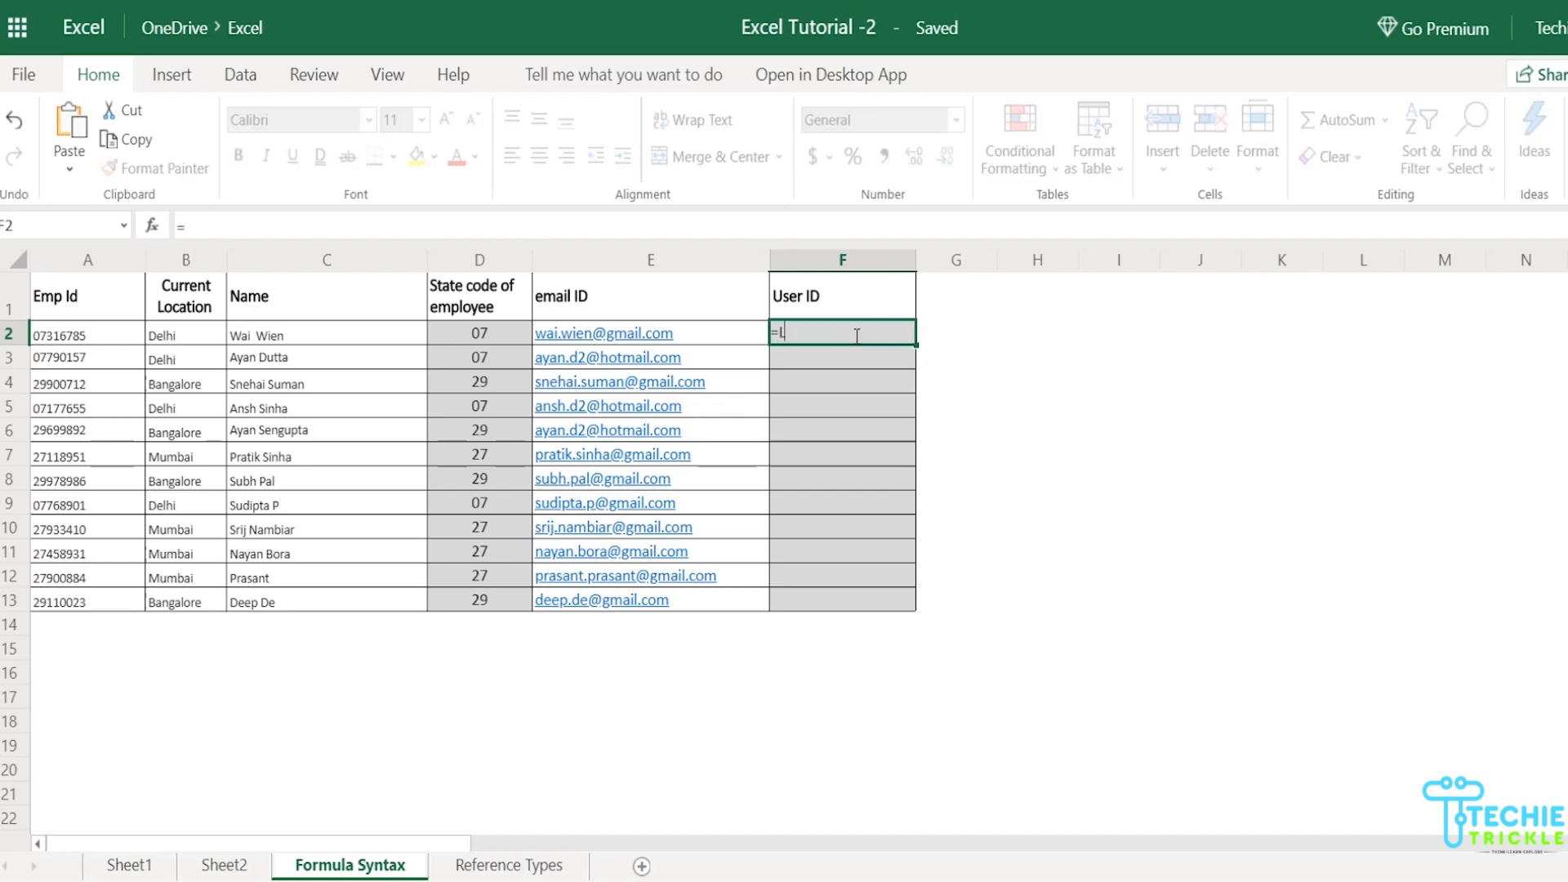
text(LEFT)
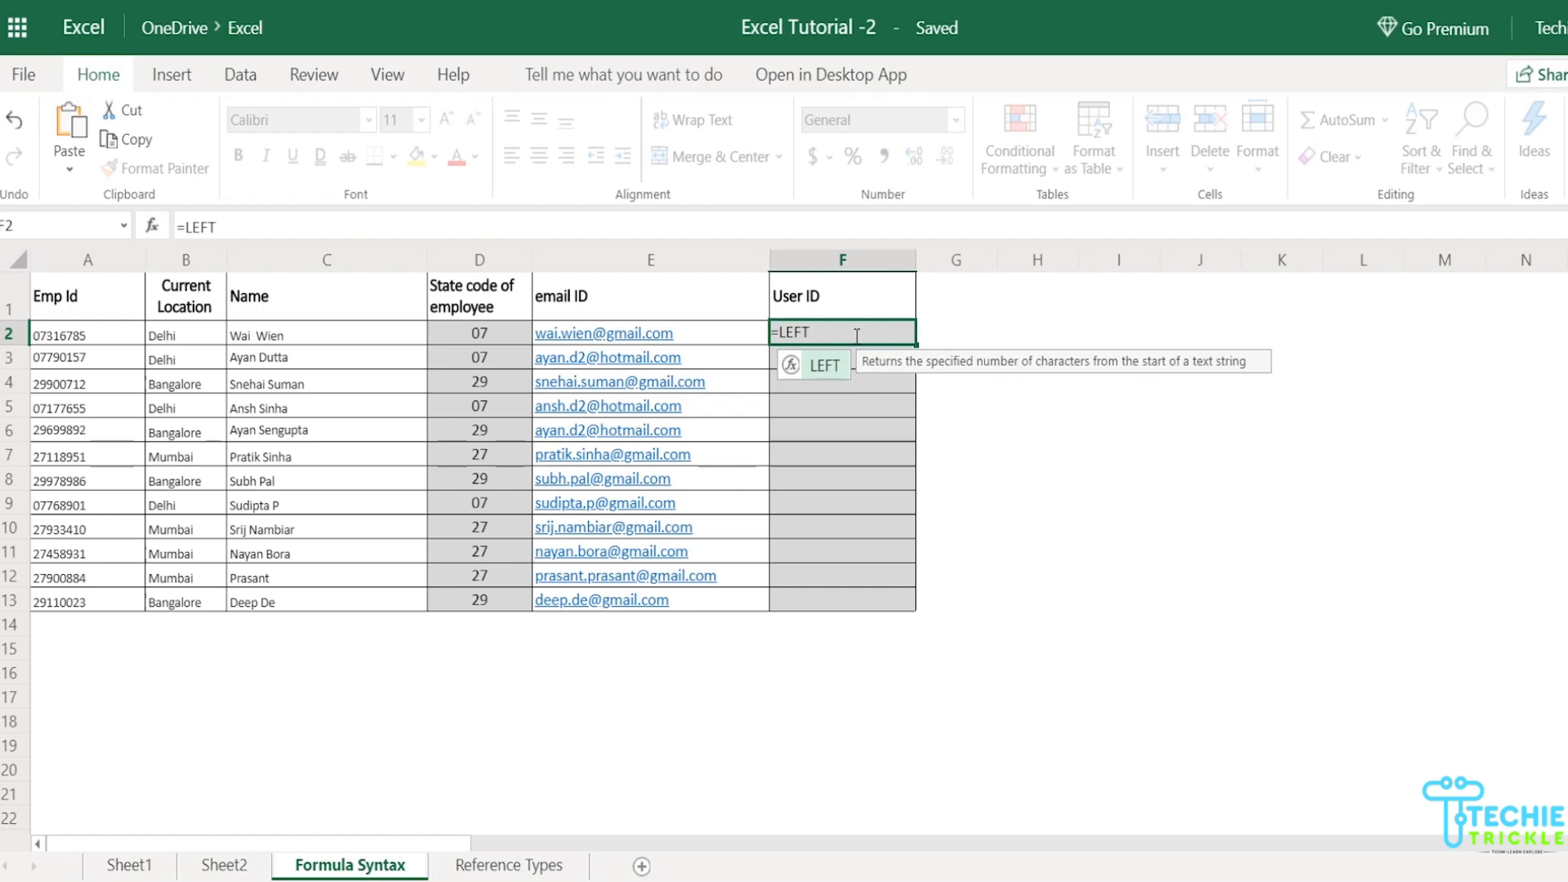
text(()
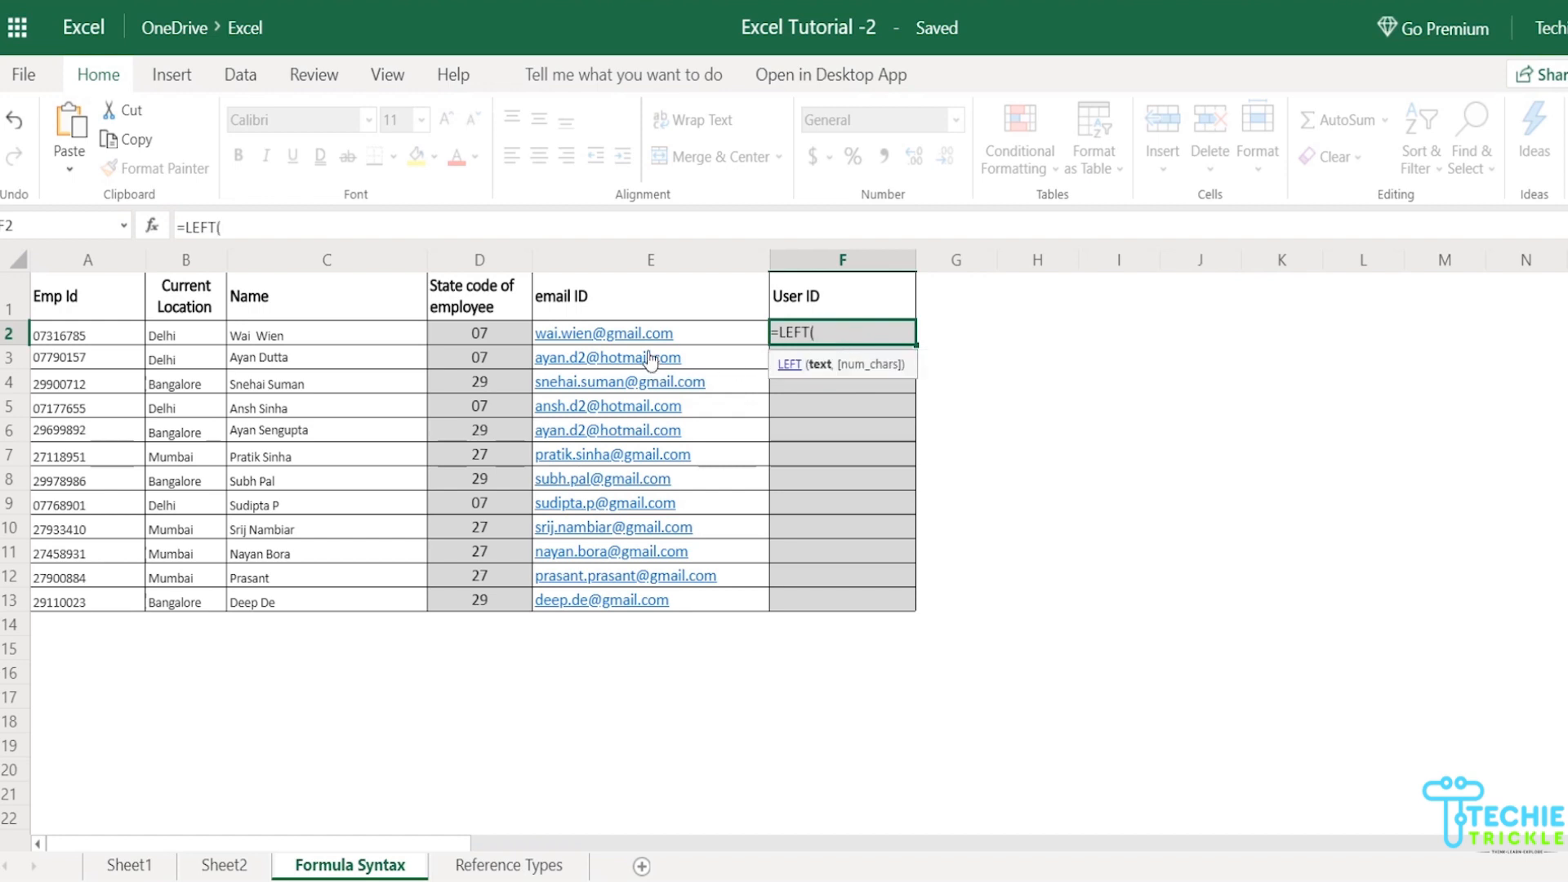
click(708, 340)
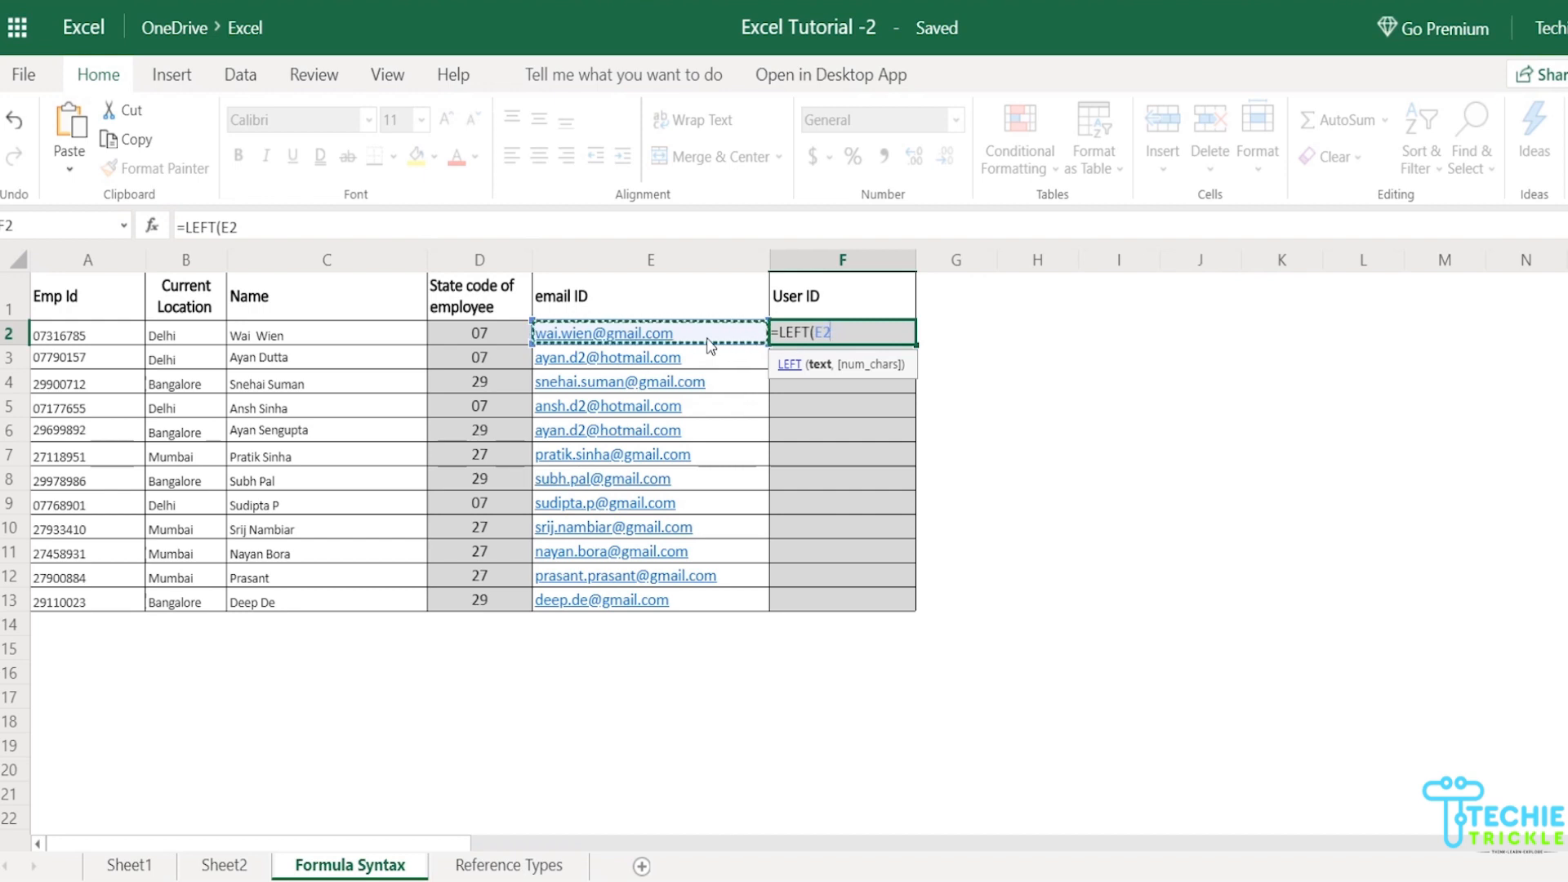
text(,)
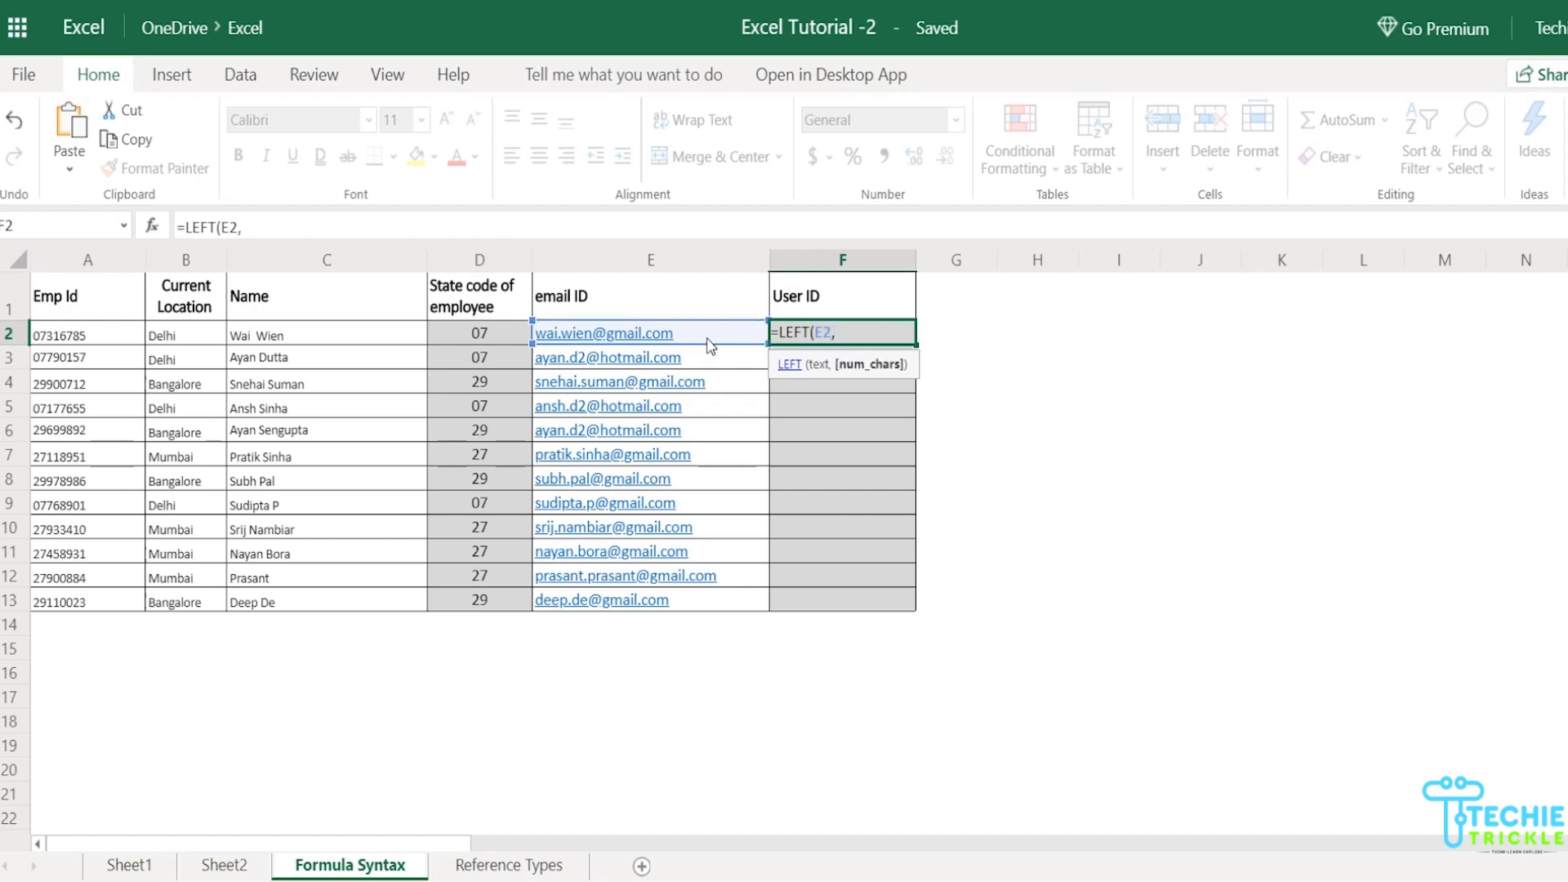
Complete the F2 formula with SEARCH("@",E2)-1 as the character count, making it =LEFT(E2, SEARCH("@",E2)-1).
text(SEARCH("@)
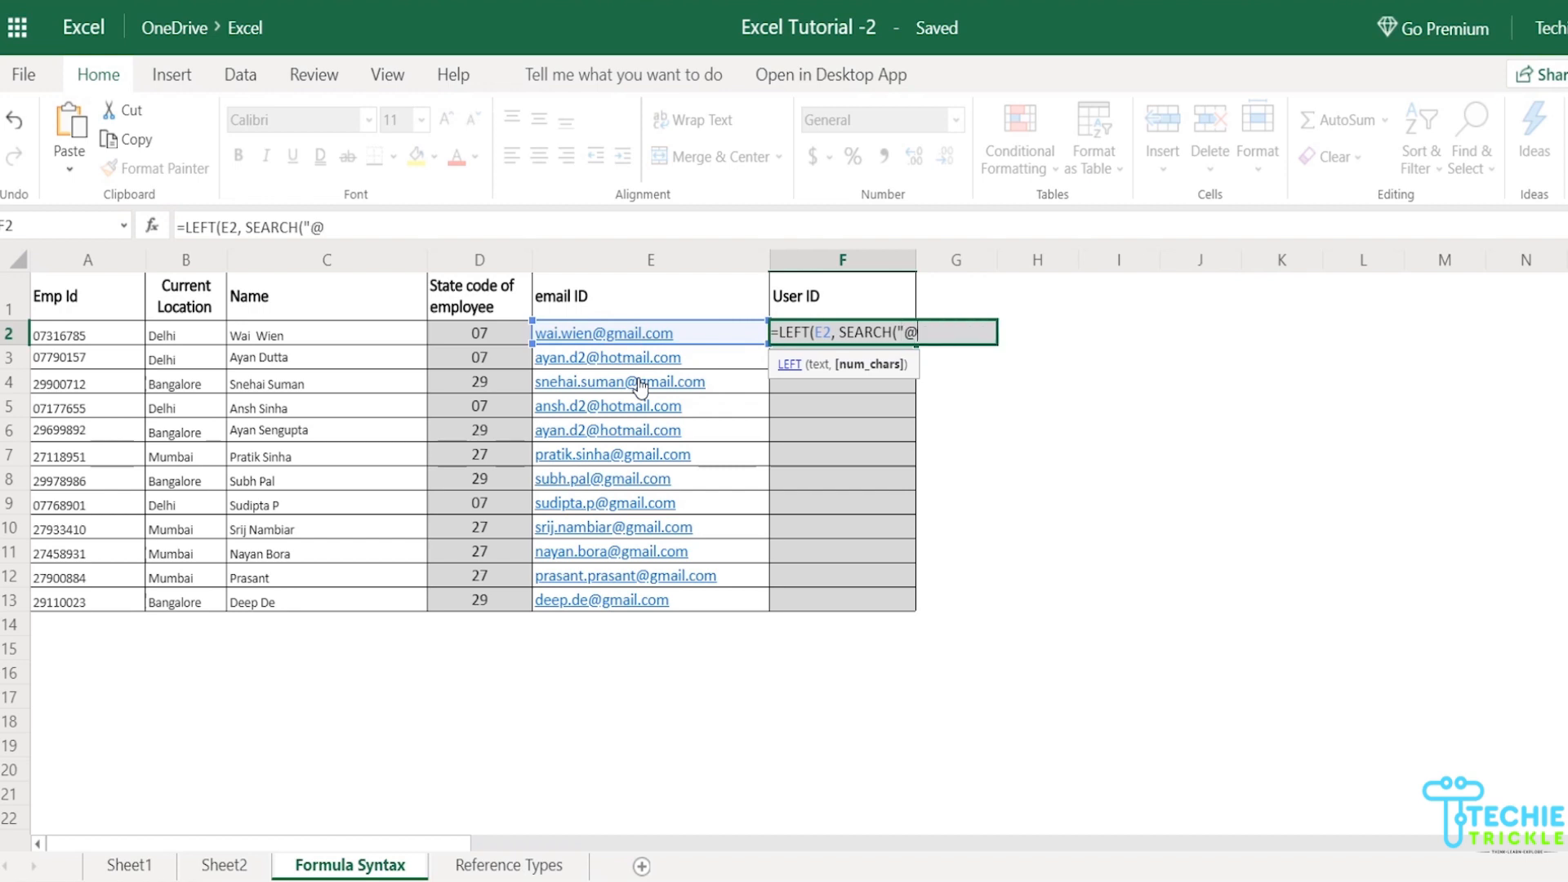
text(",)
text(E)
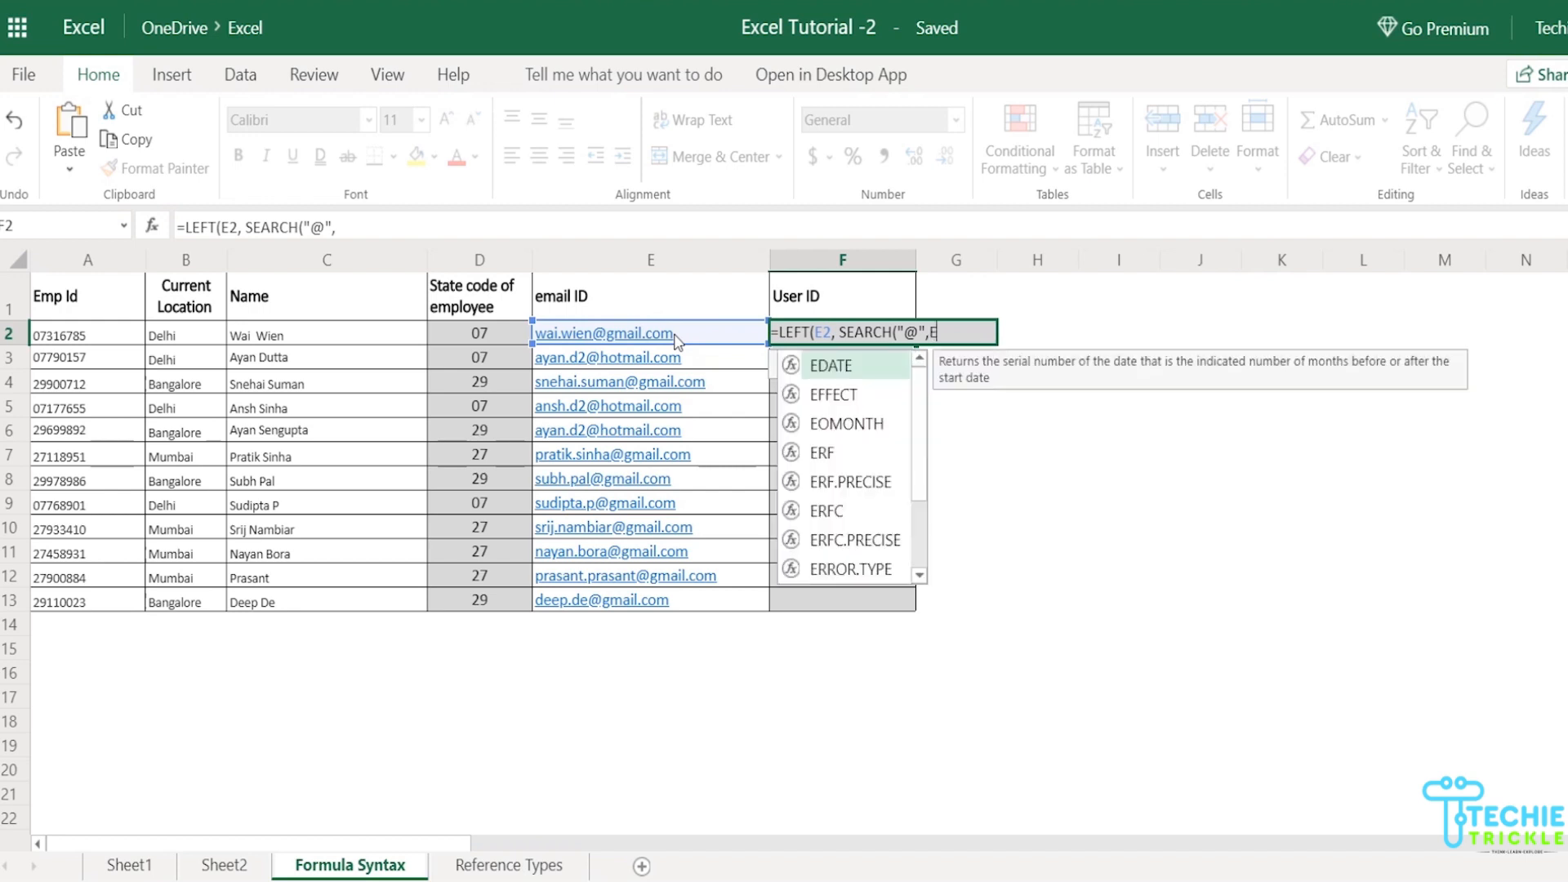
text(2)
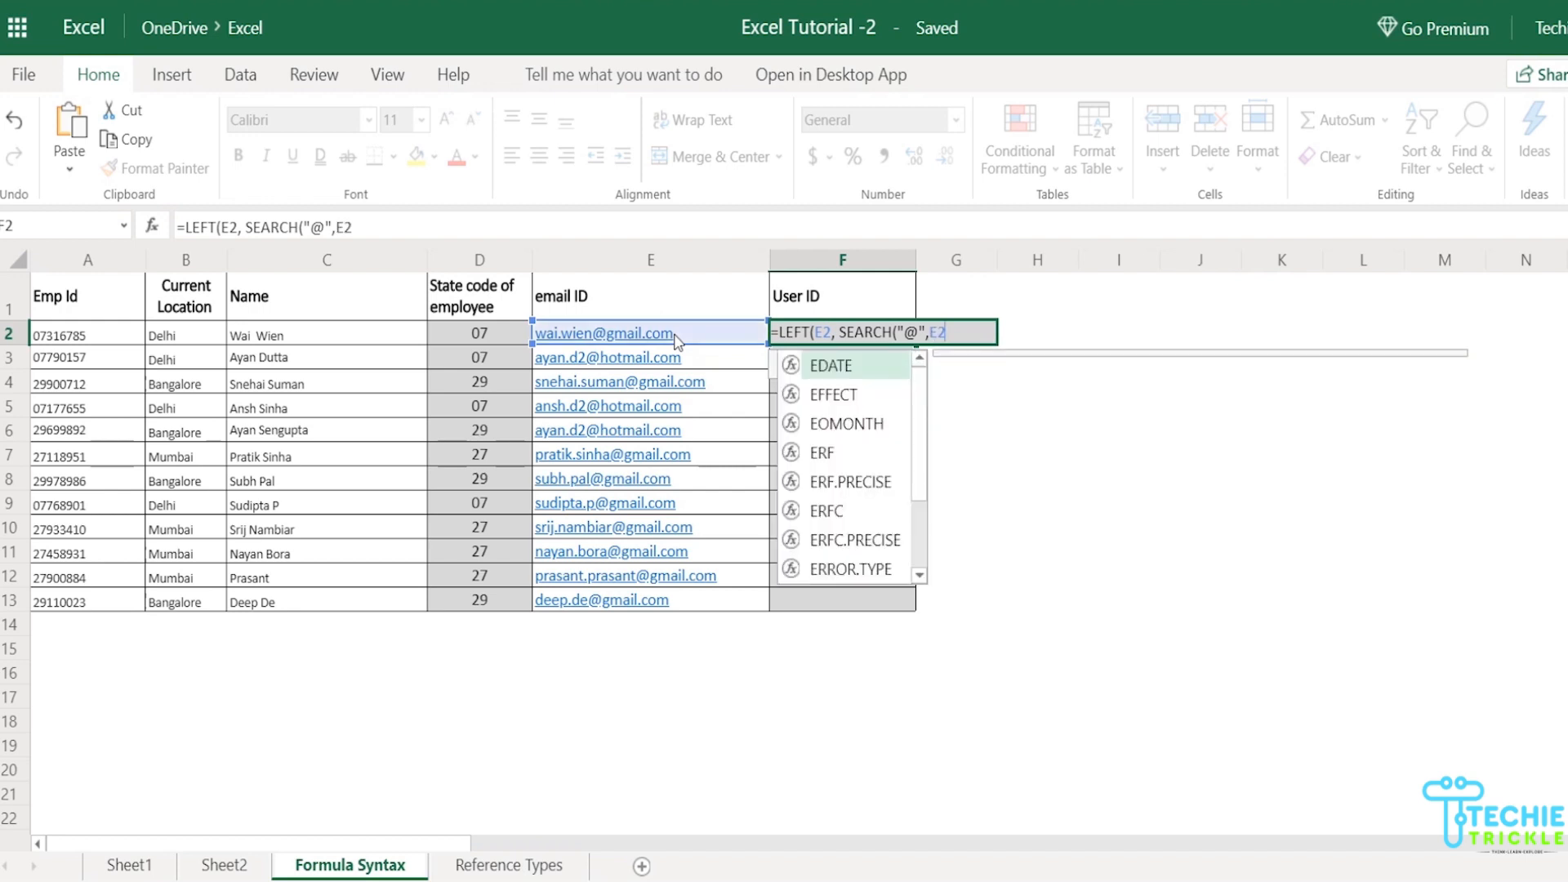
text())
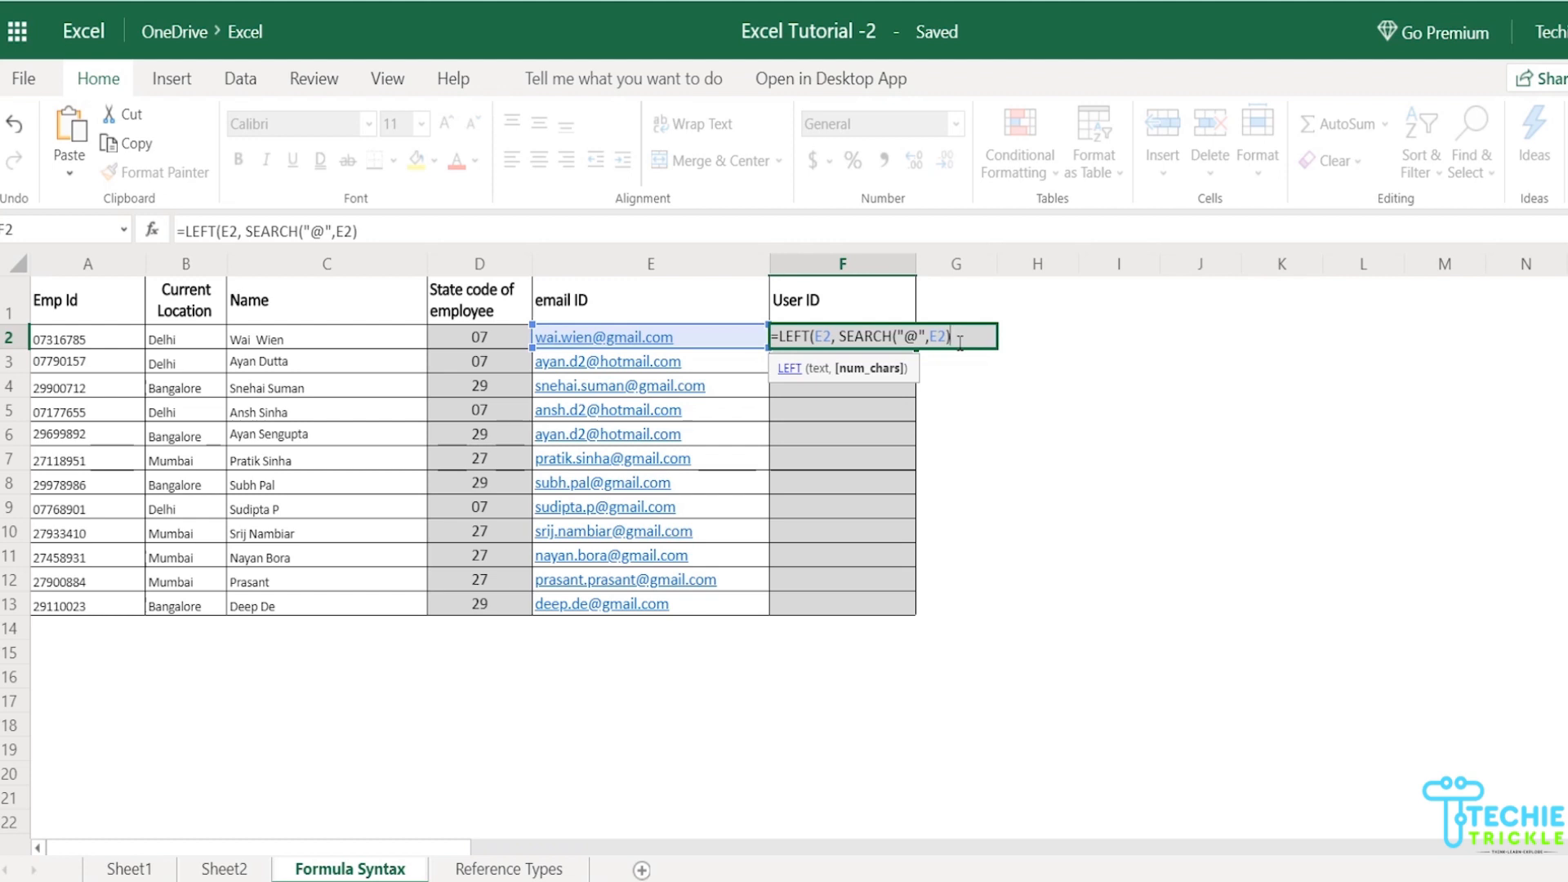
text(-1)
text())
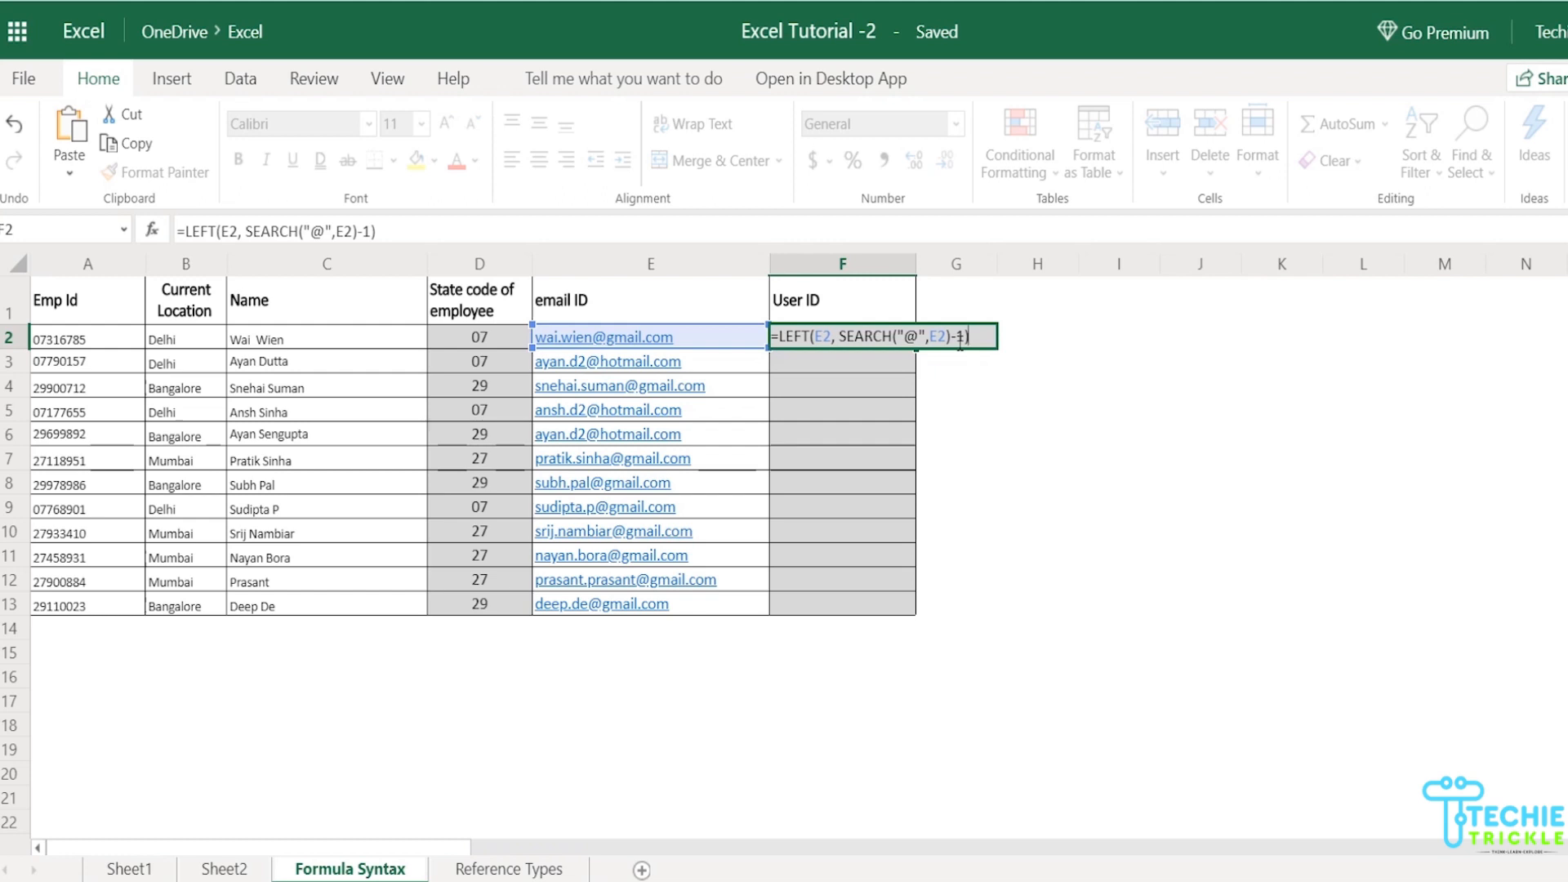
key(Return)
Fill the F2 formula down the User ID column through F13.
click(880, 342)
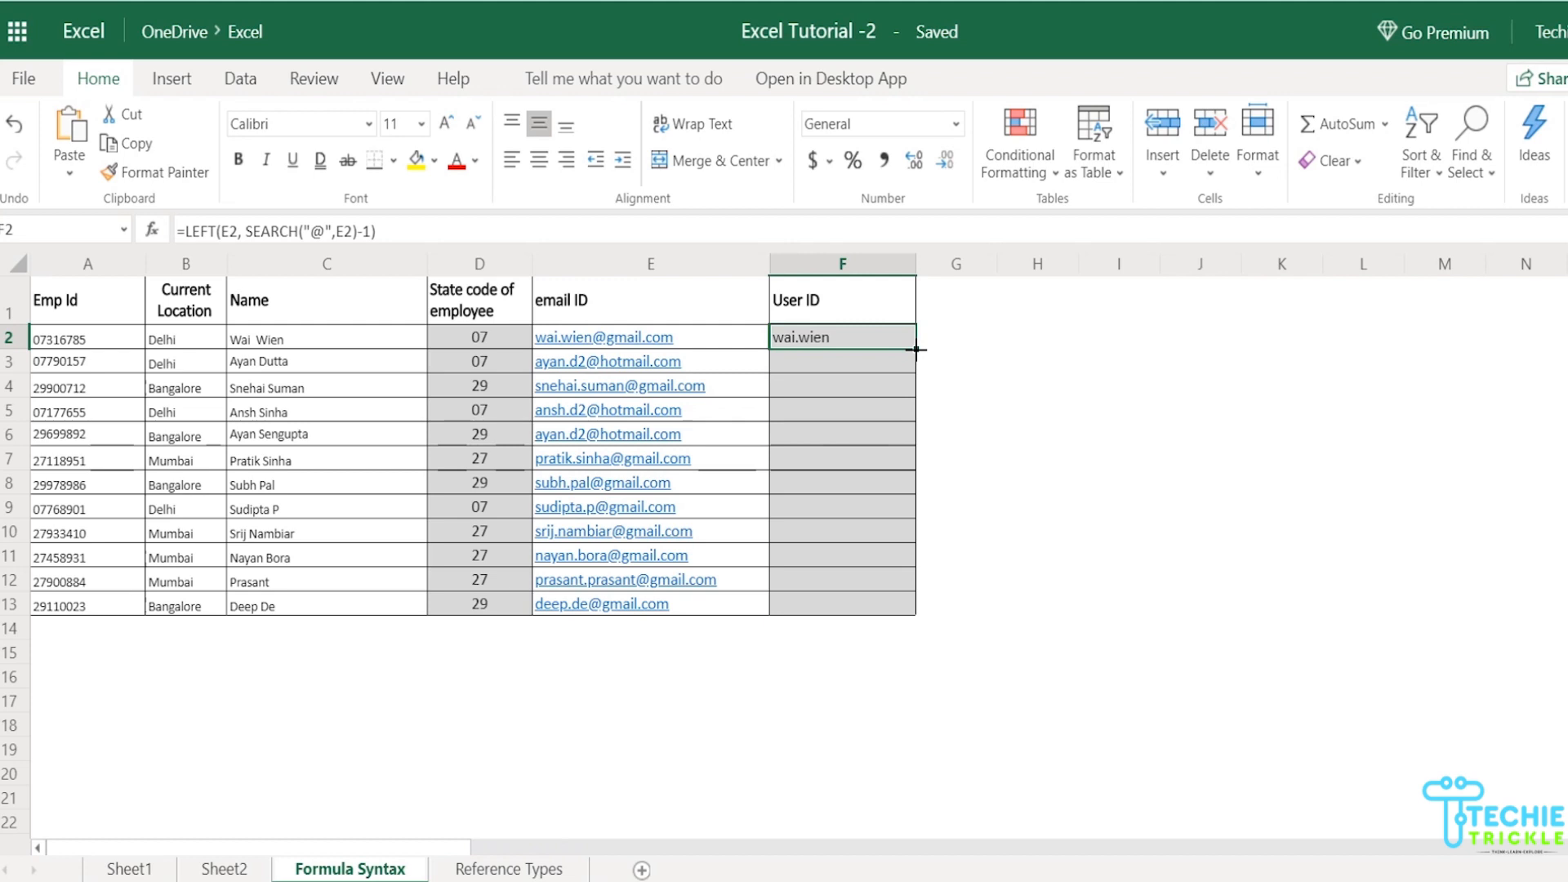
double_click(917, 349)
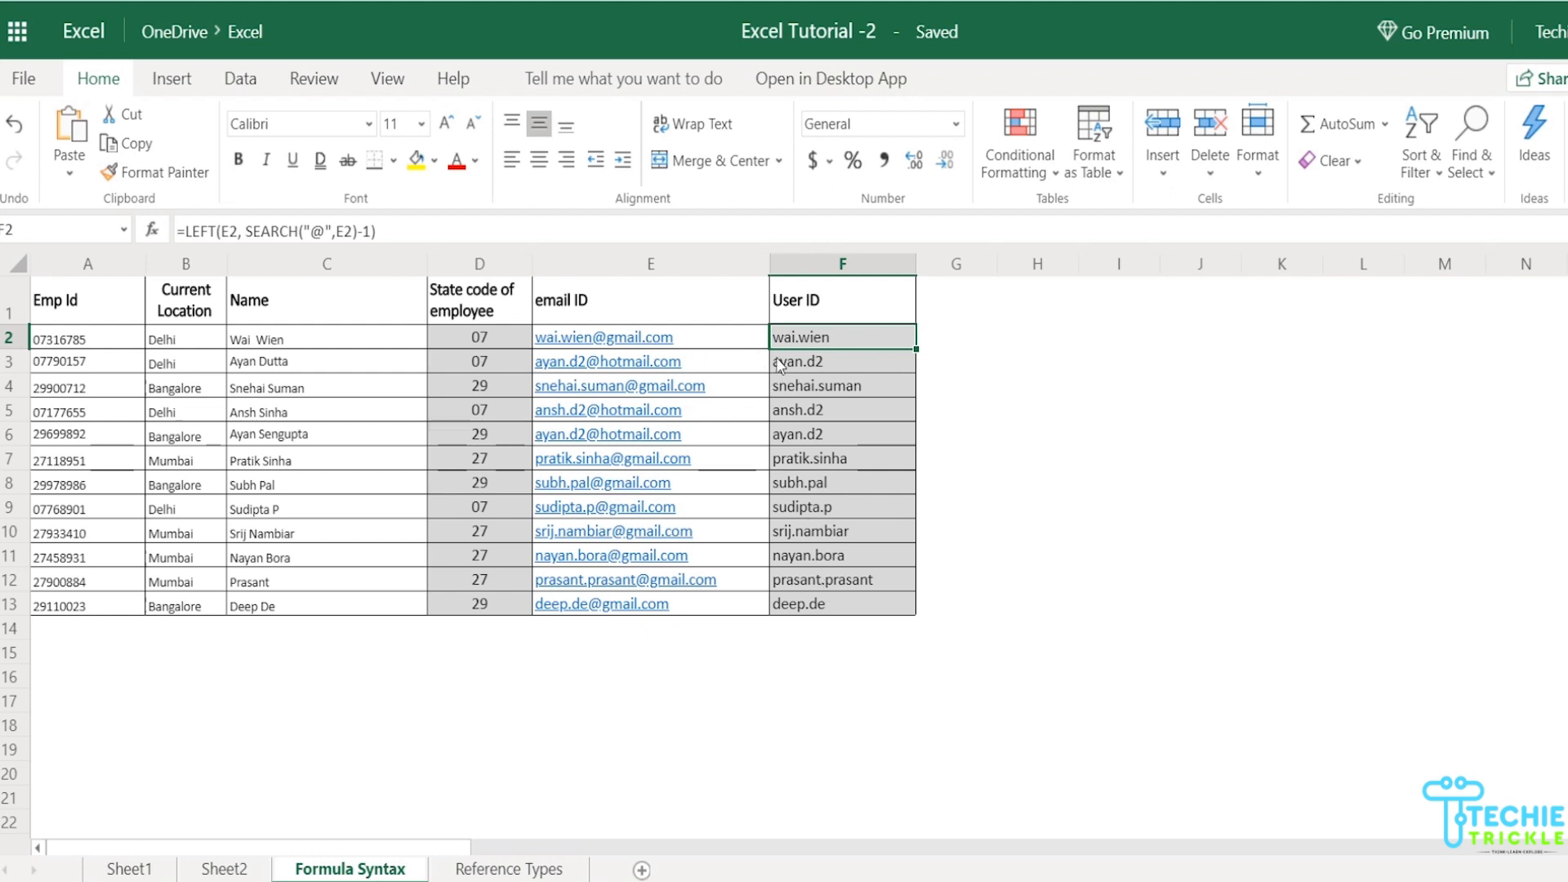
Review the LEFT and SEARCH formula in F2 and its reference to the email ID cell.
double_click(851, 340)
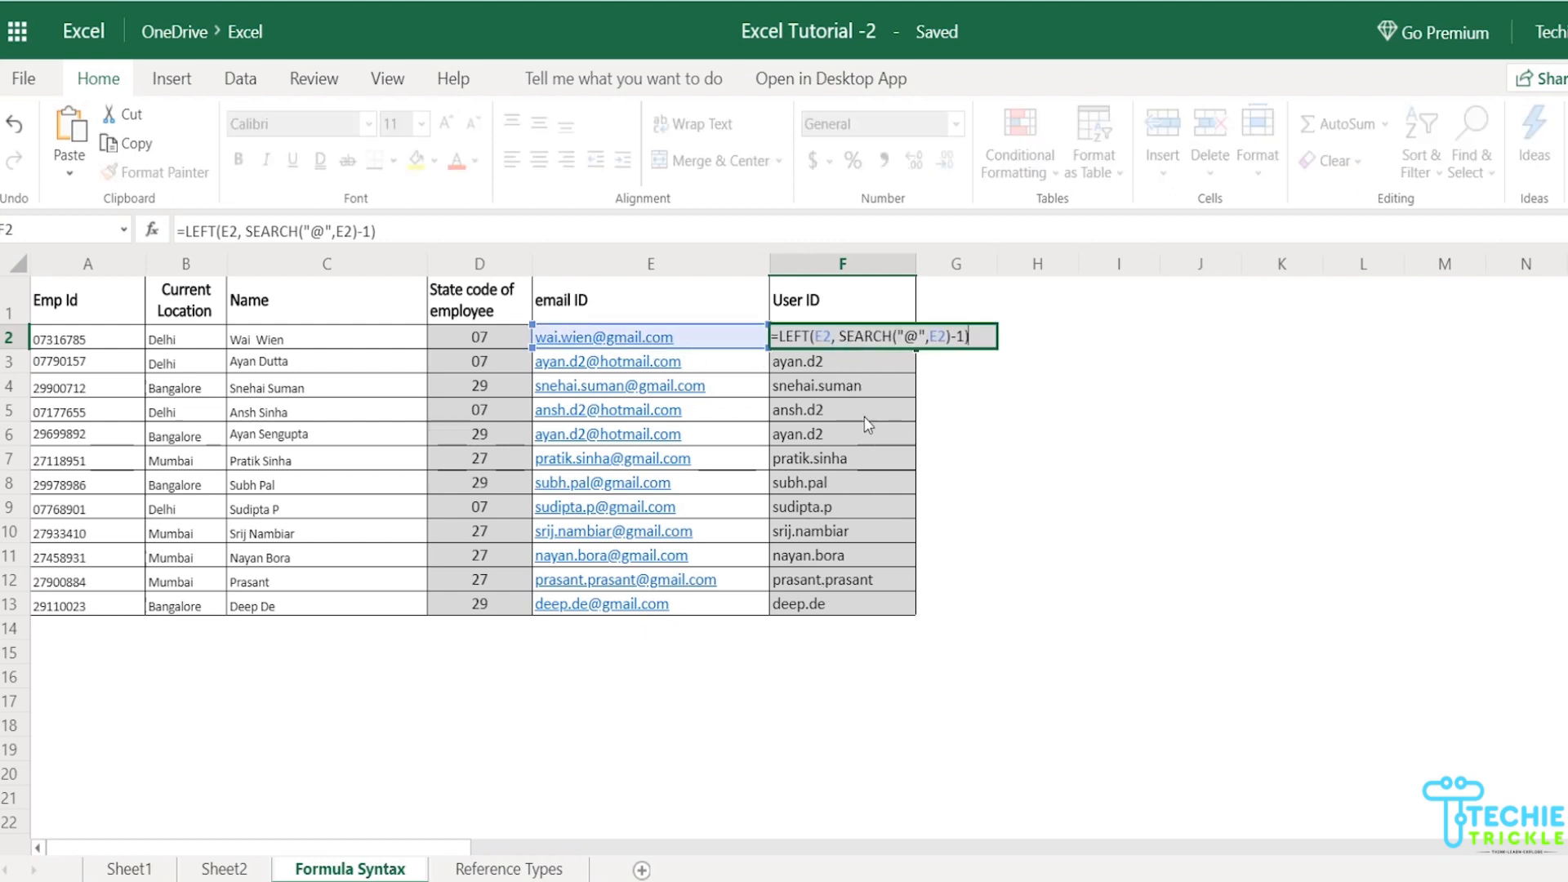
key(Return)
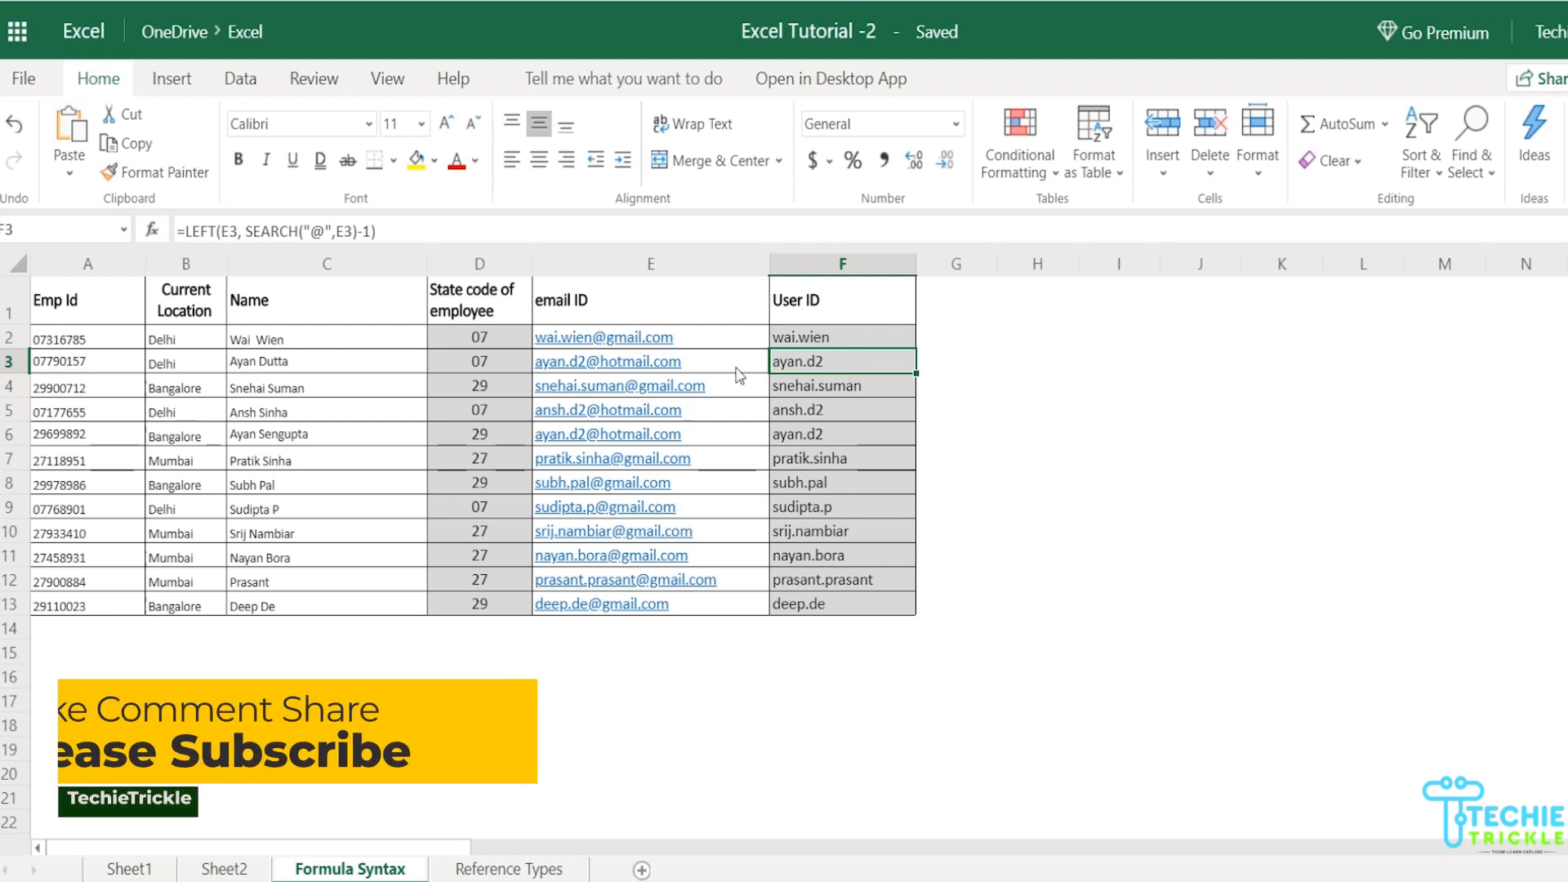
double_click(851, 335)
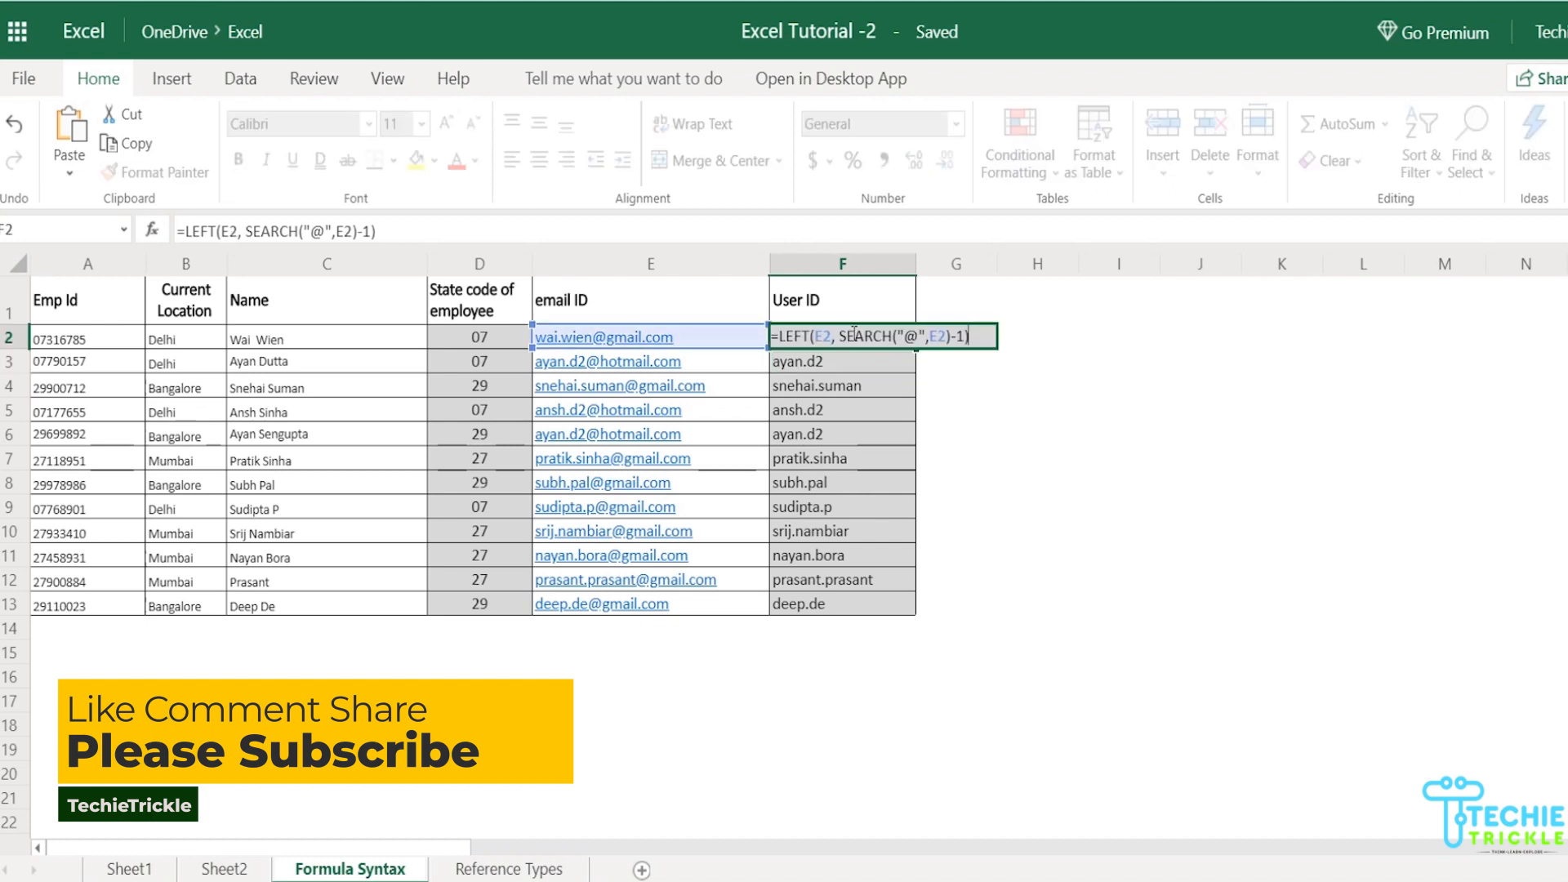
click(869, 410)
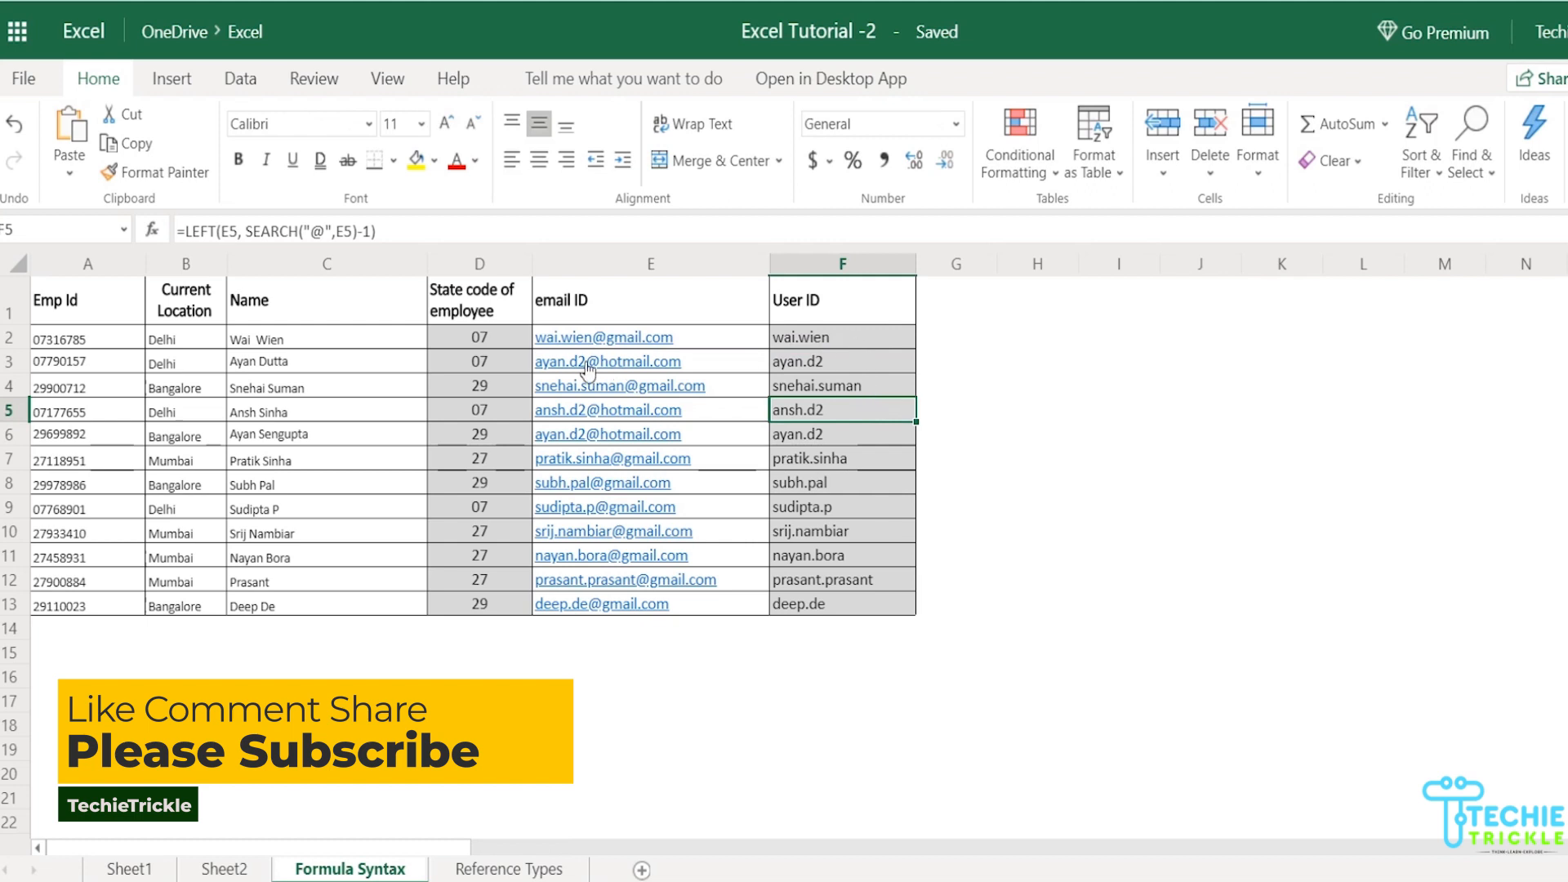
Clear D2 and re-enter its state code formula as =LEFT(A2,2).
click(502, 334)
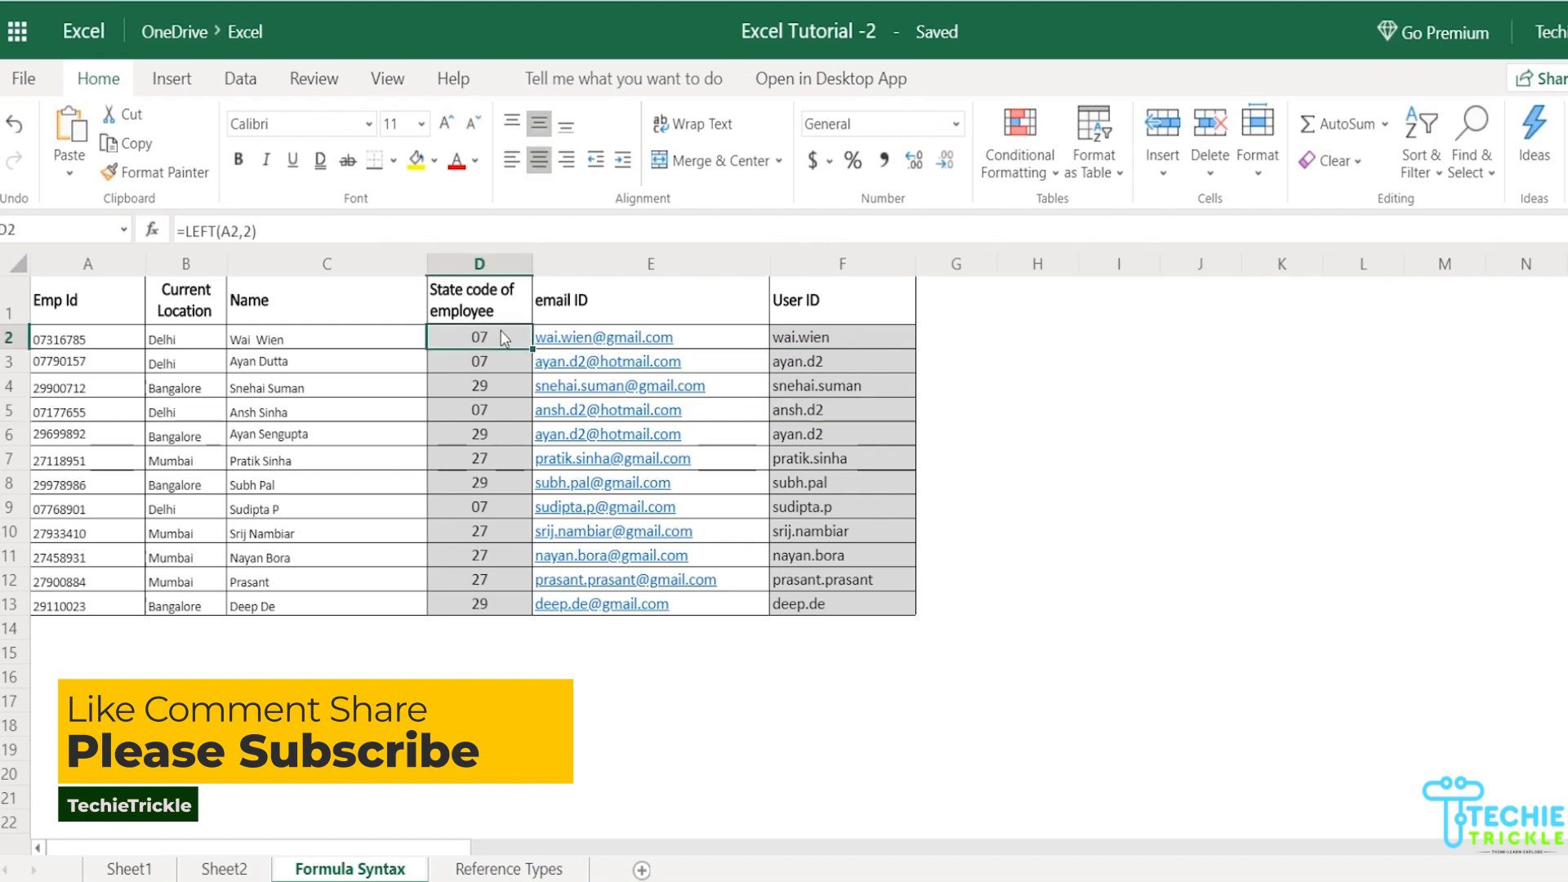
key(Delete)
text(=)
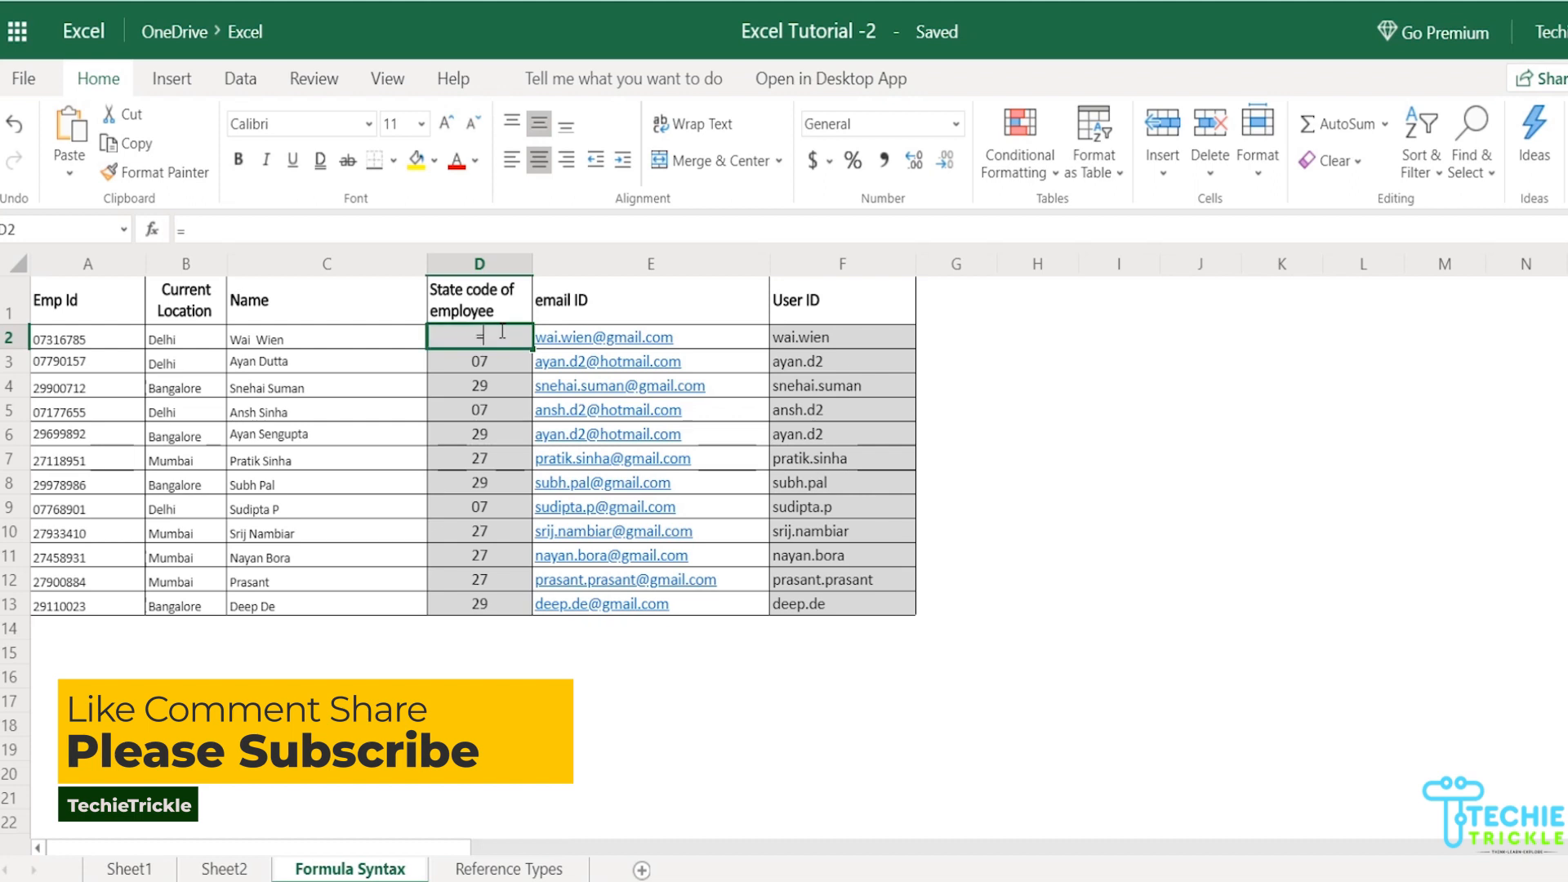
text(LEF)
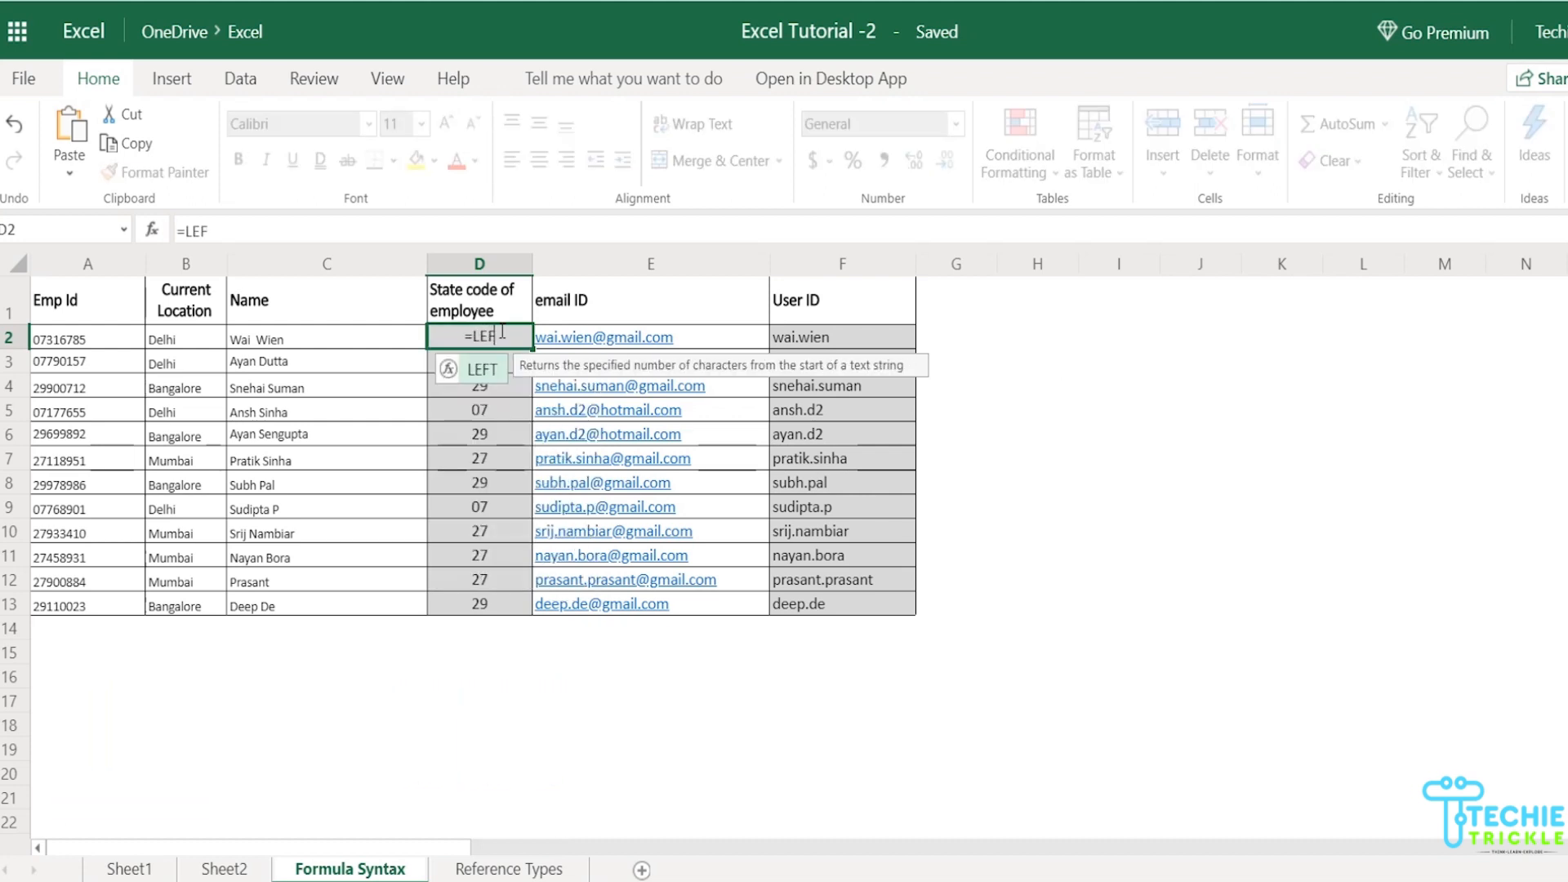
text(T()
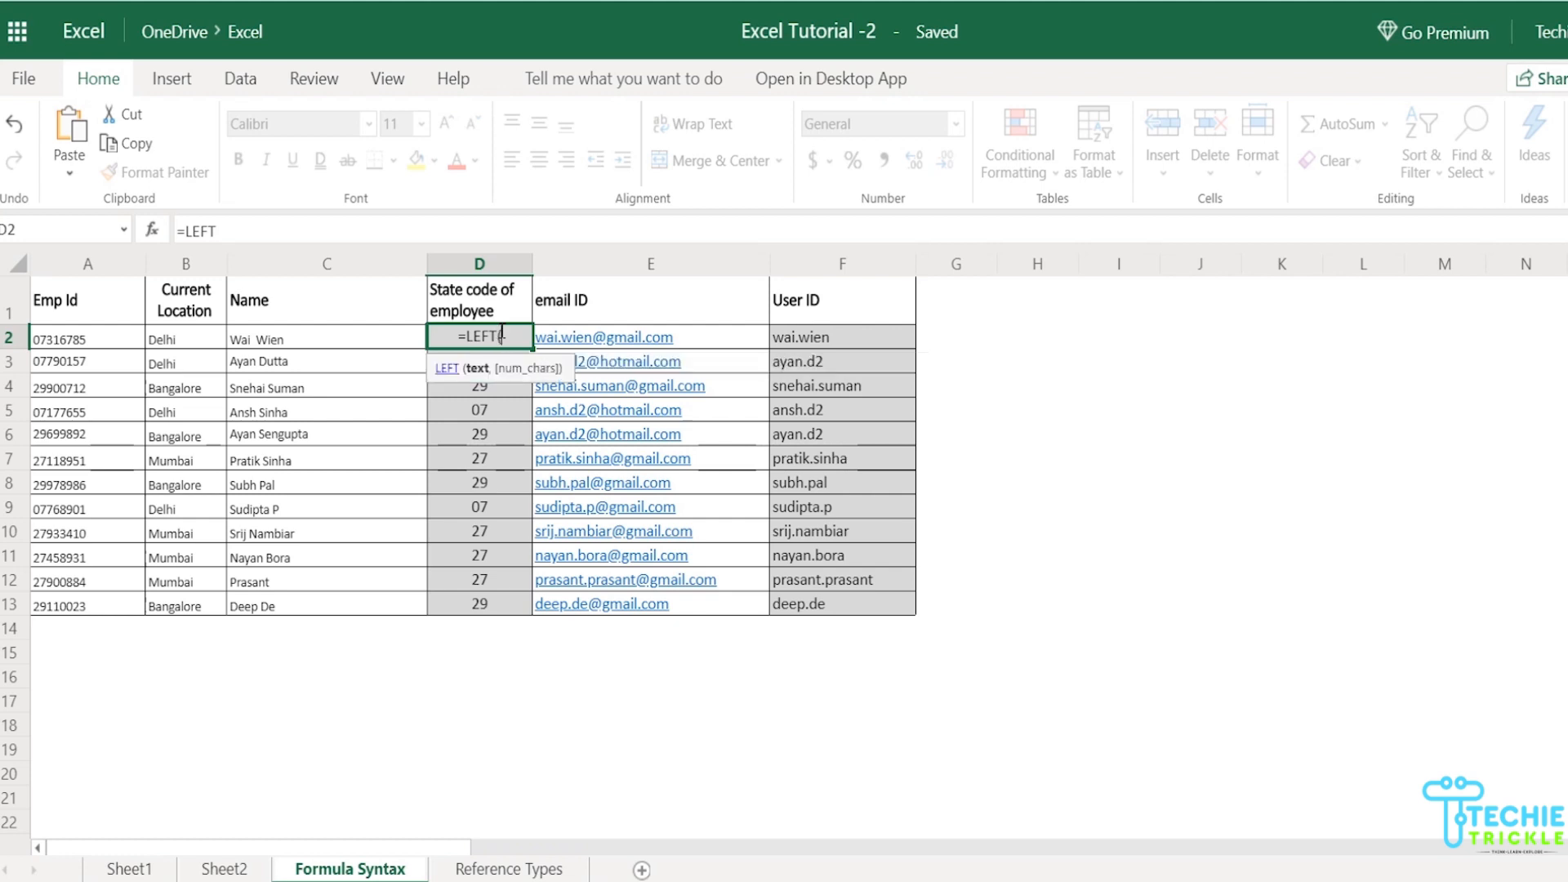
key(BackSpace)
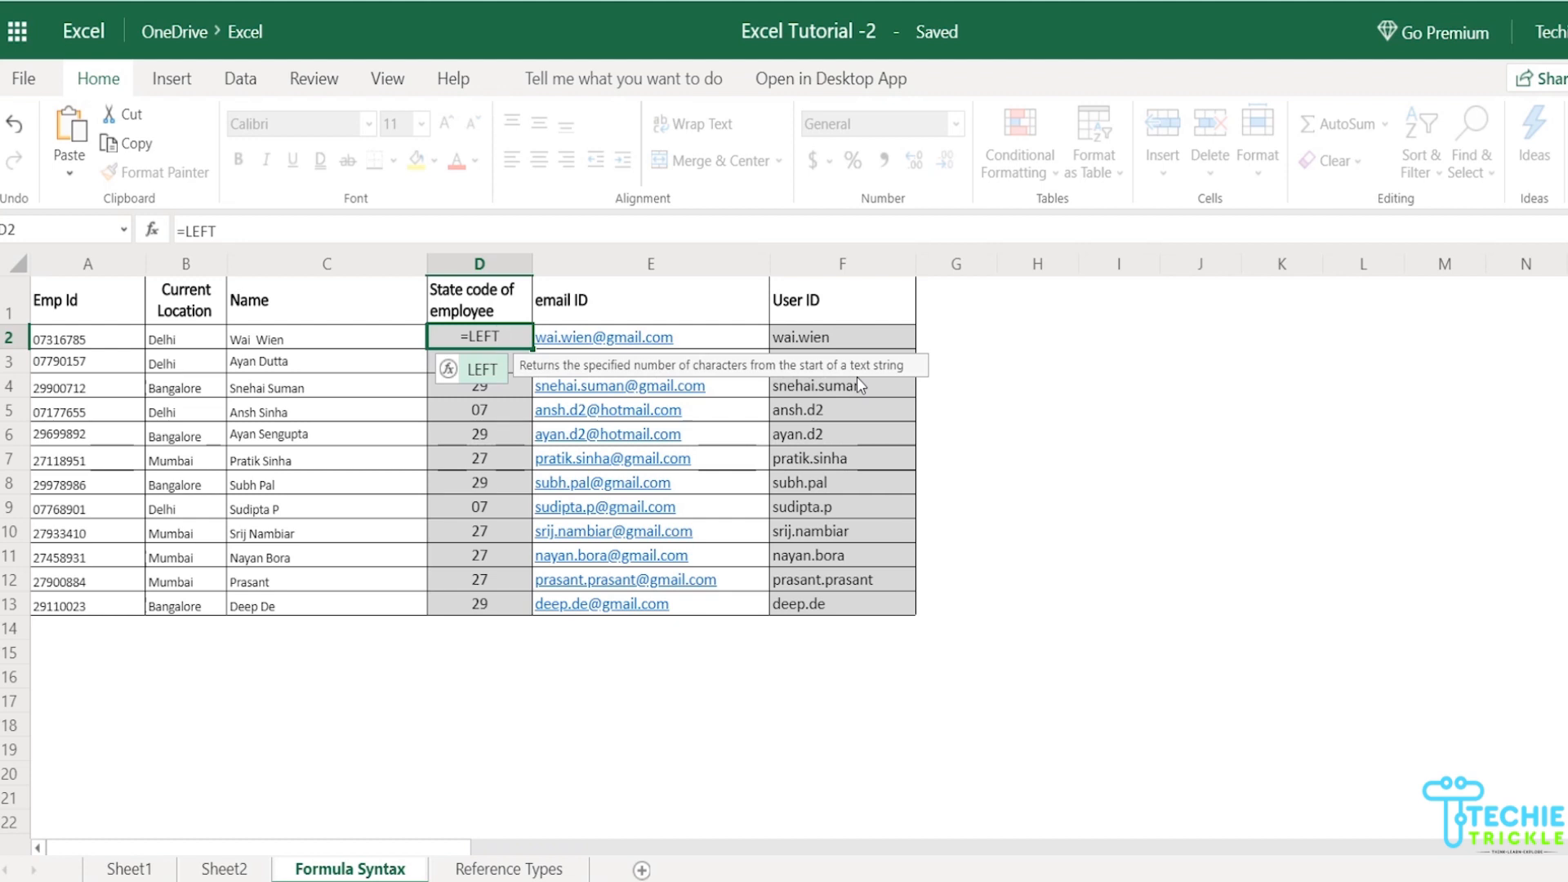
text(()
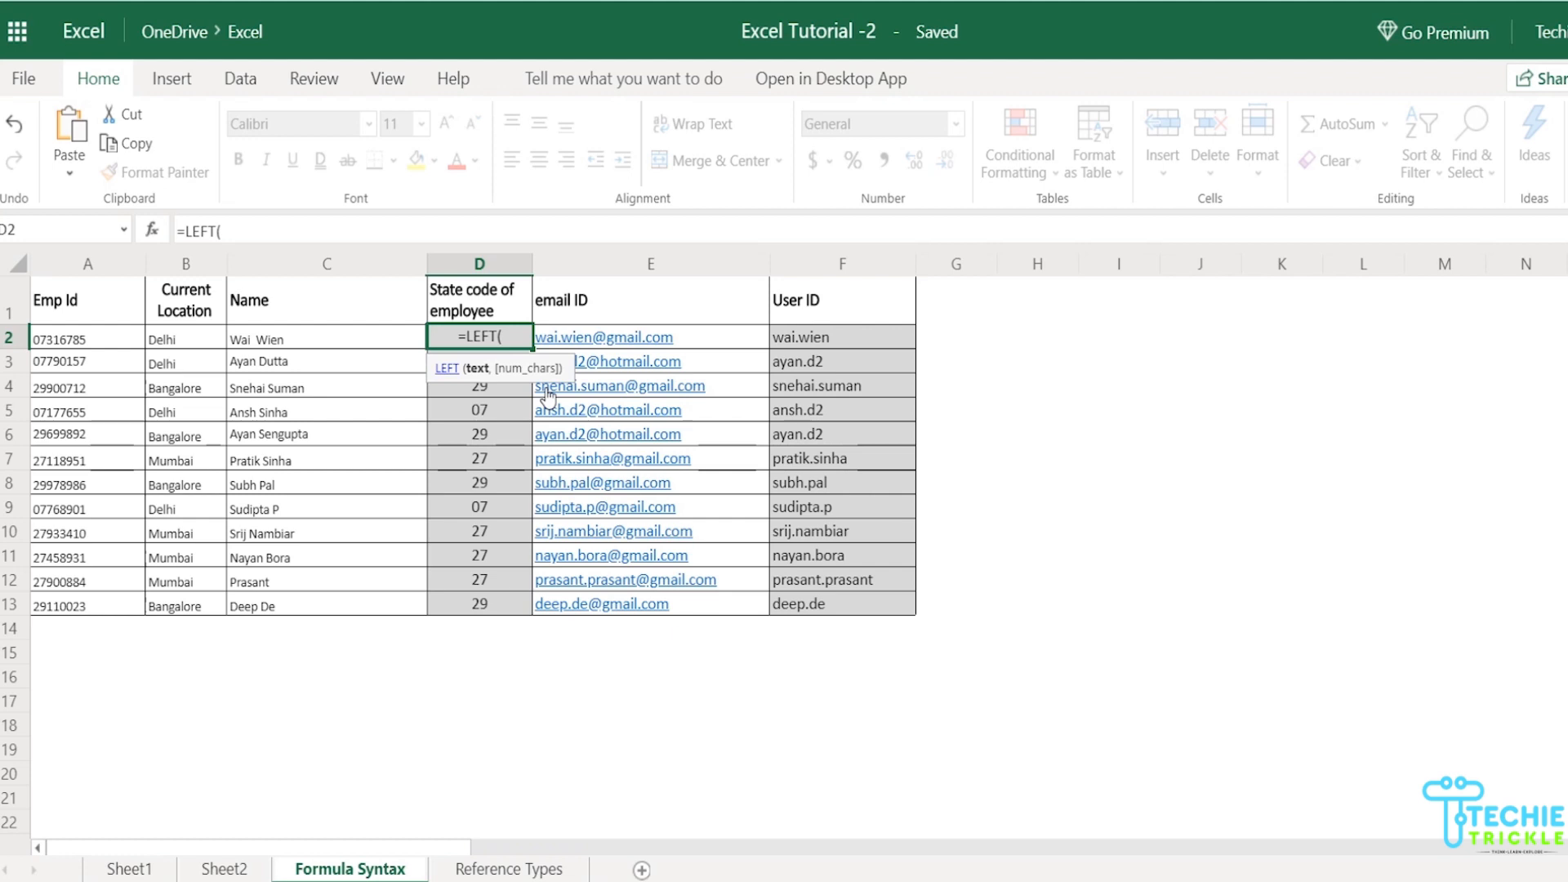
text(A2)
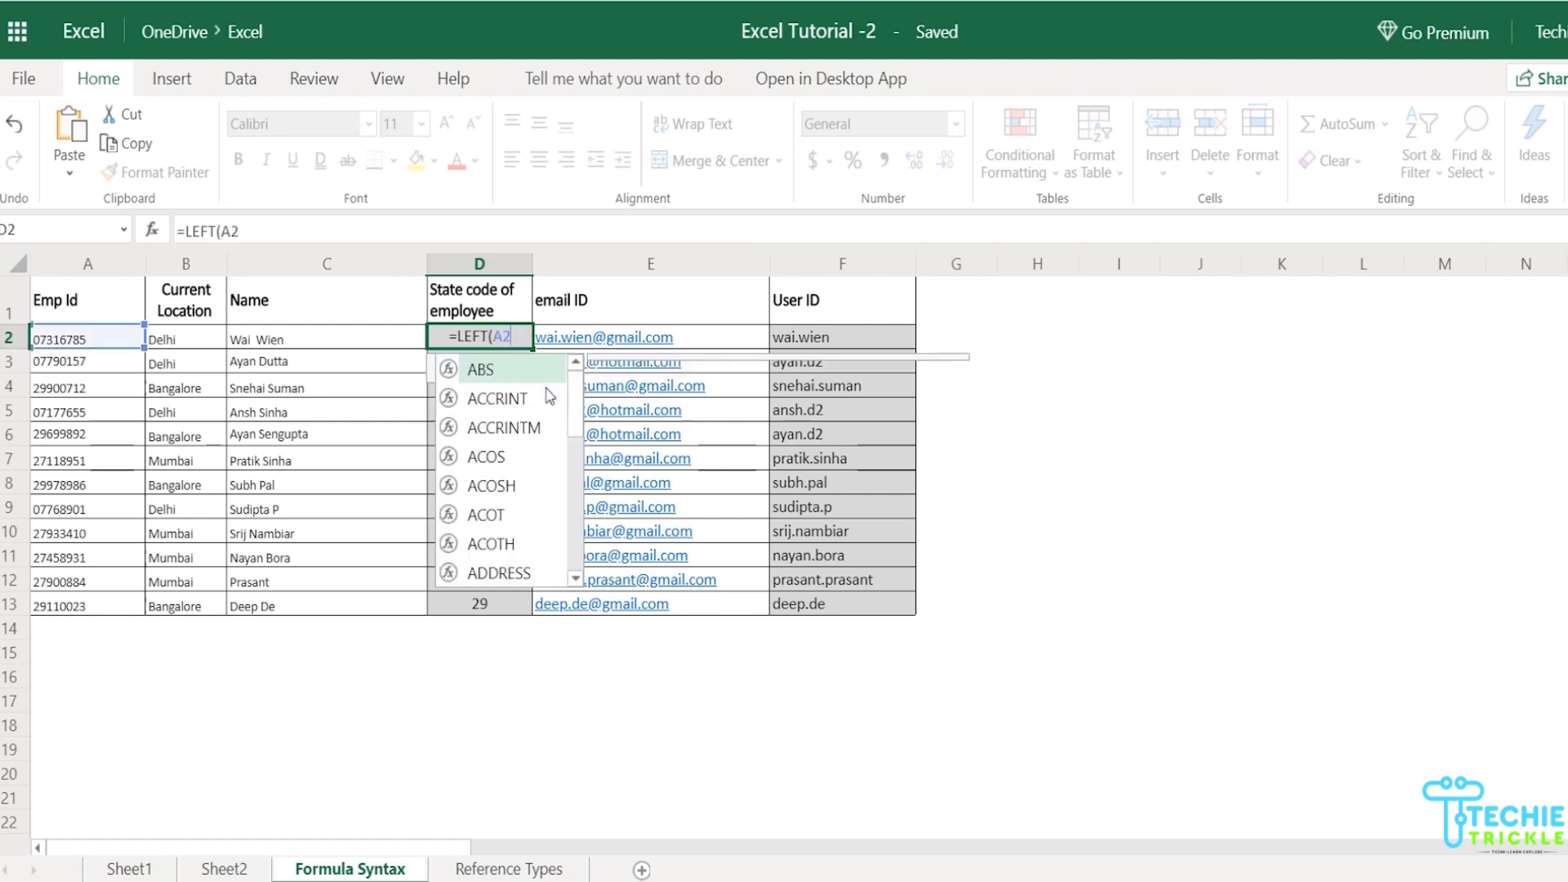
text(,2))
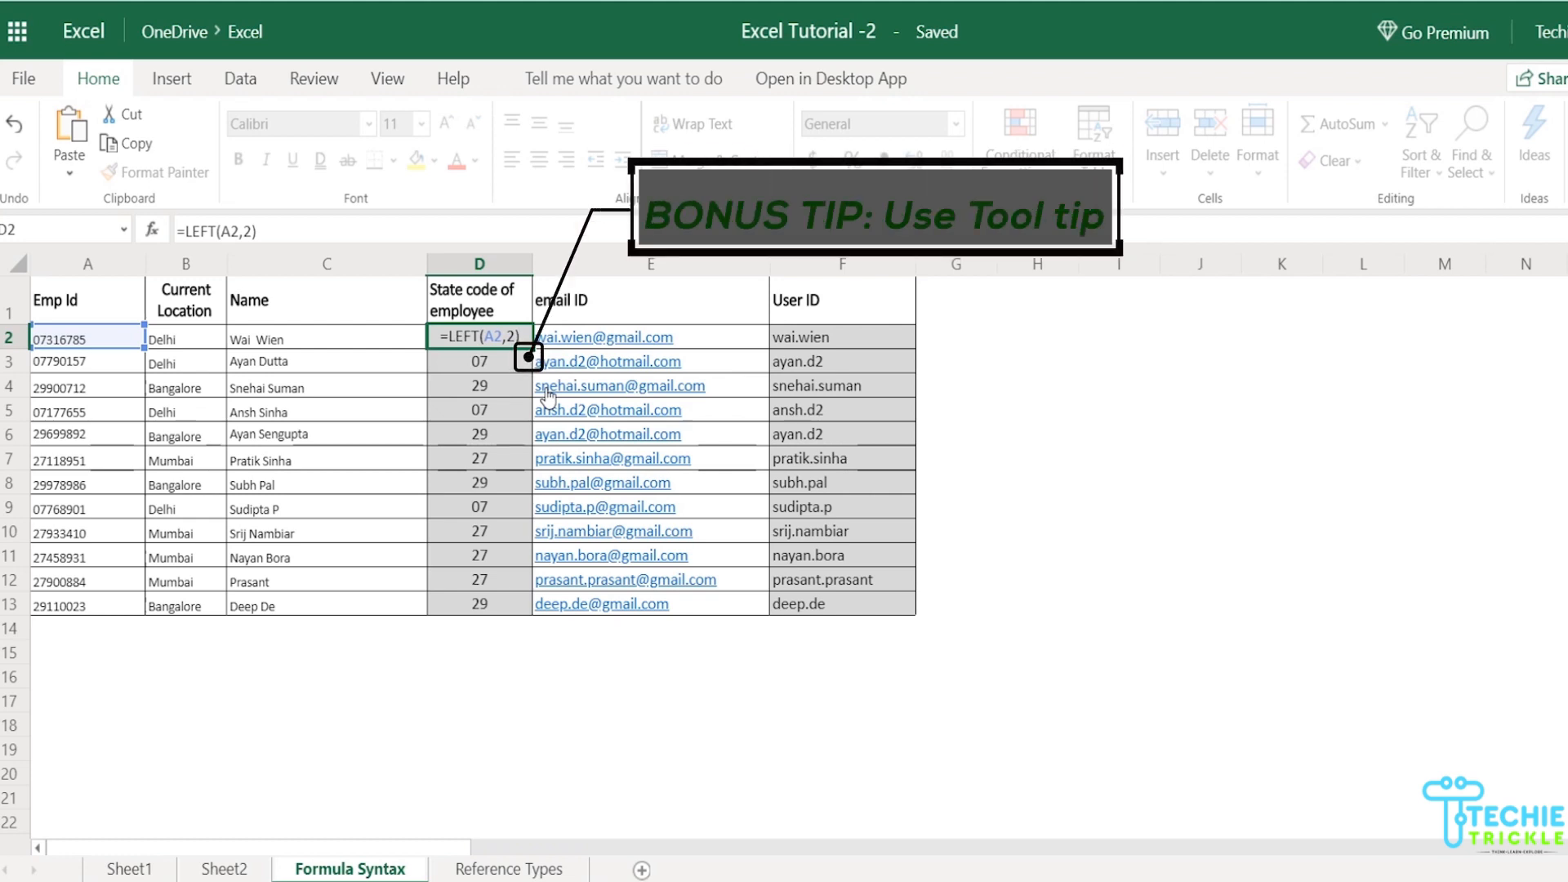
key(Return)
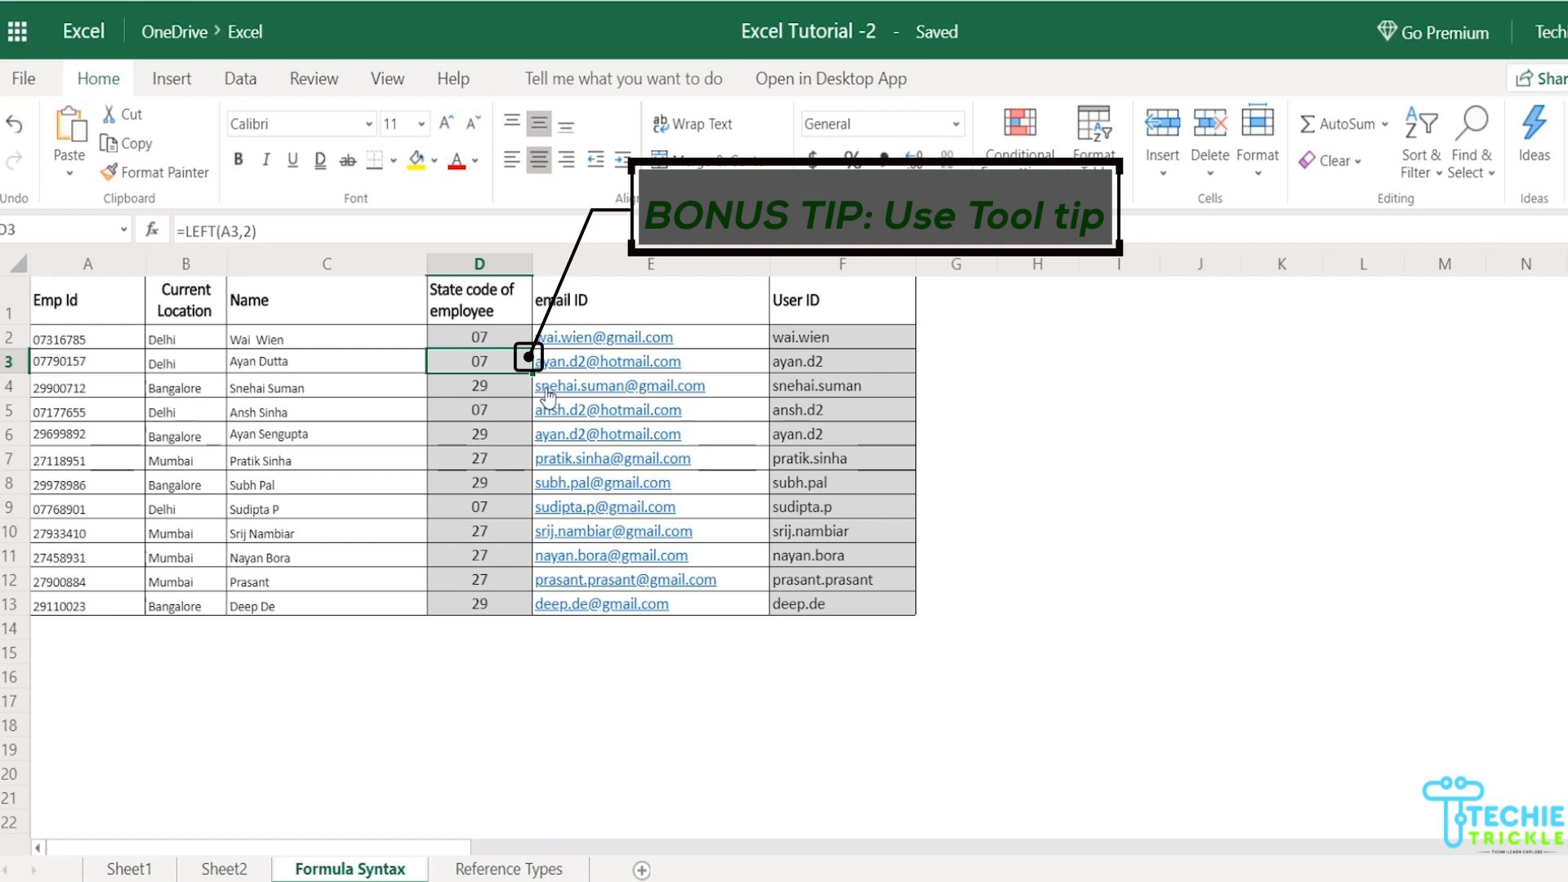
click(866, 337)
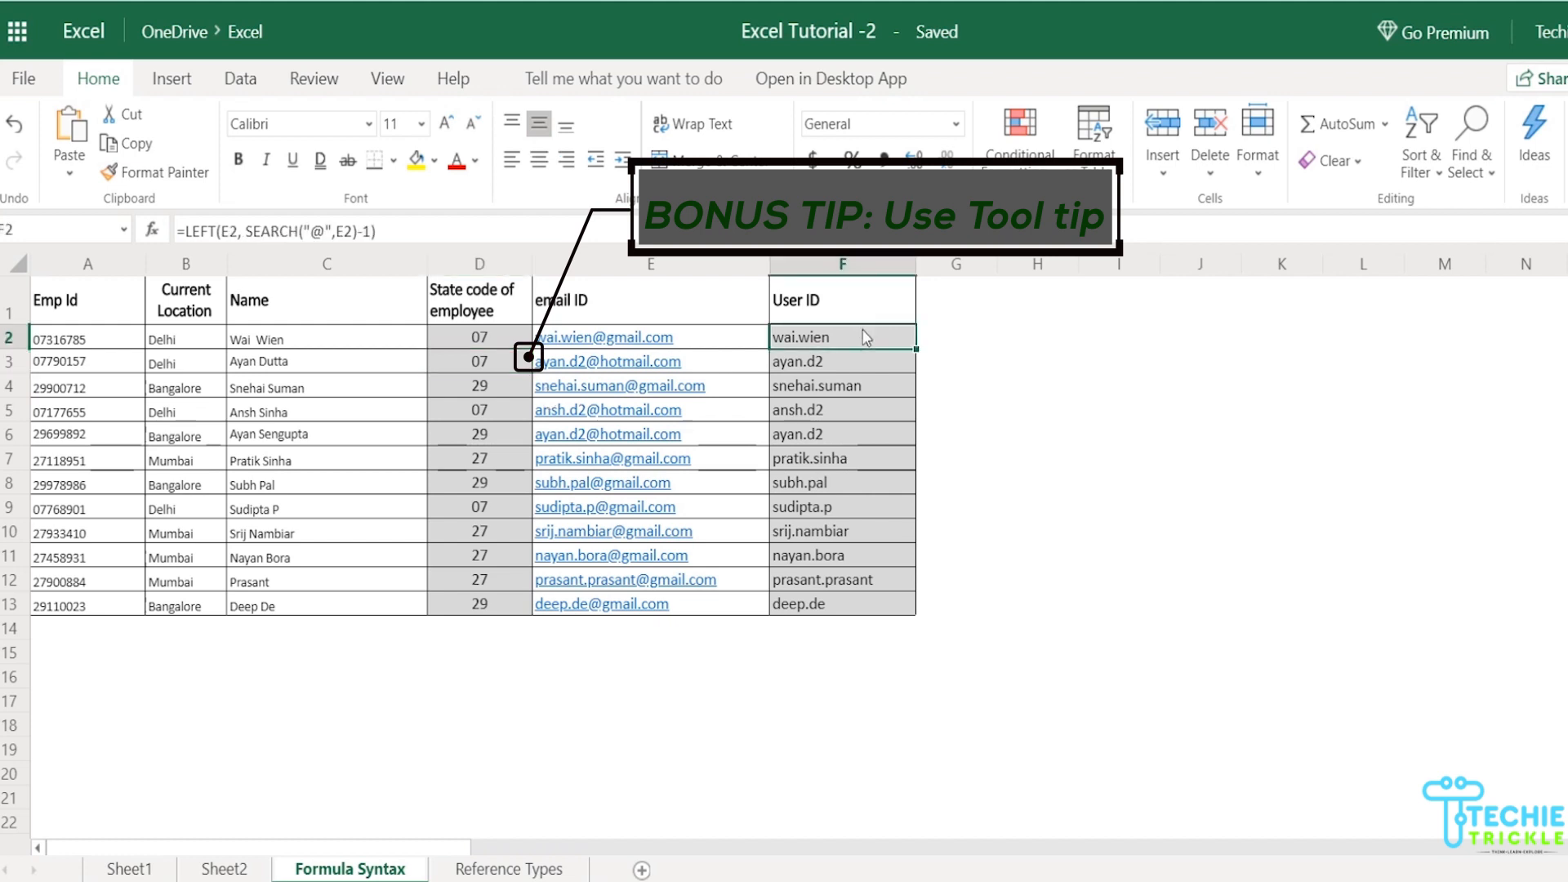